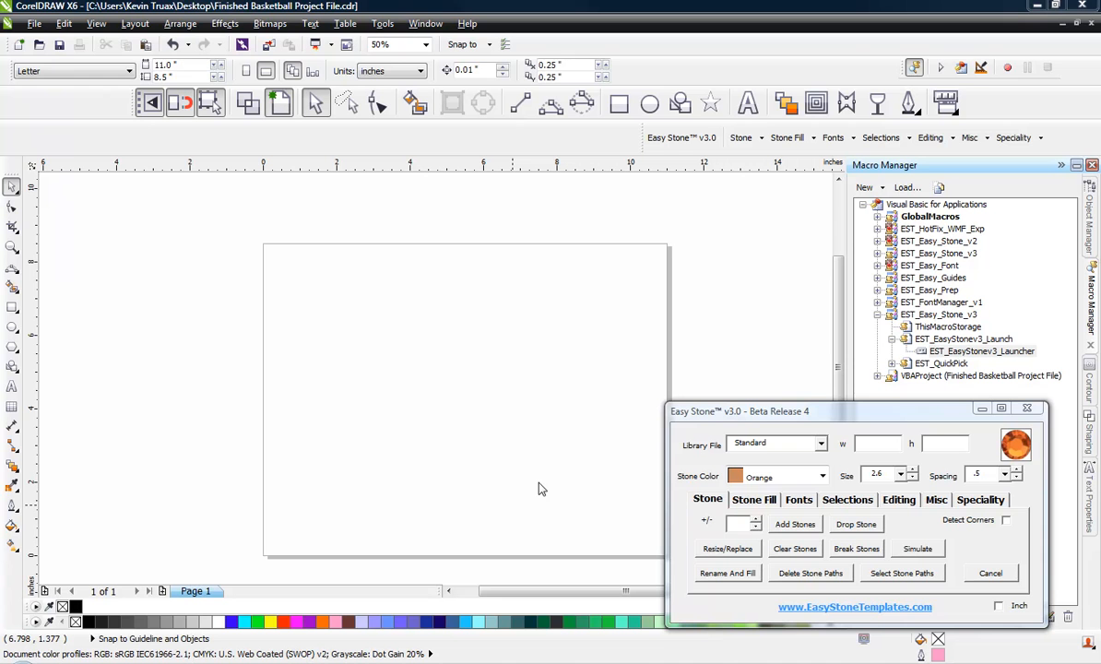
- Bring up the Easy Stone font conversion tools
left_click(801, 500)
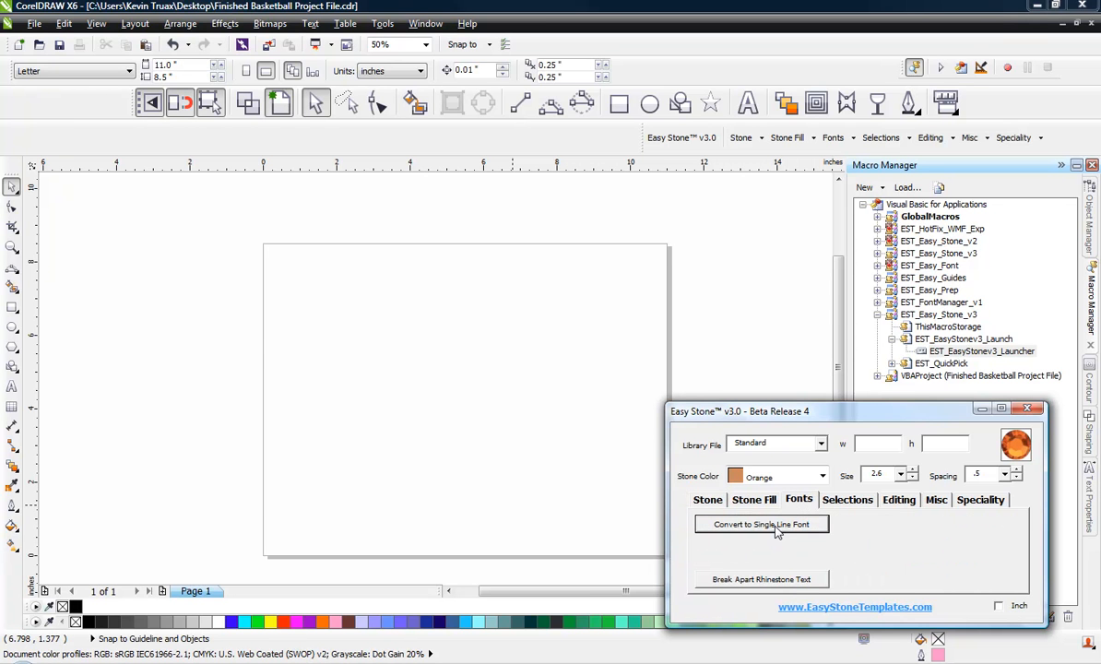
left_click(899, 501)
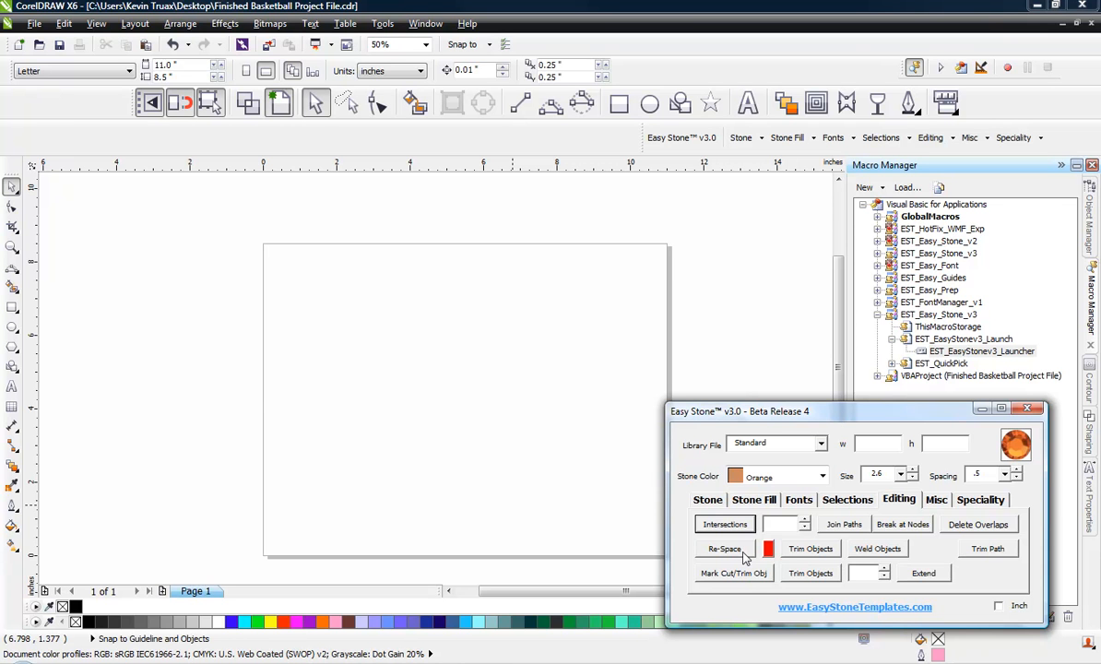
left_click(798, 500)
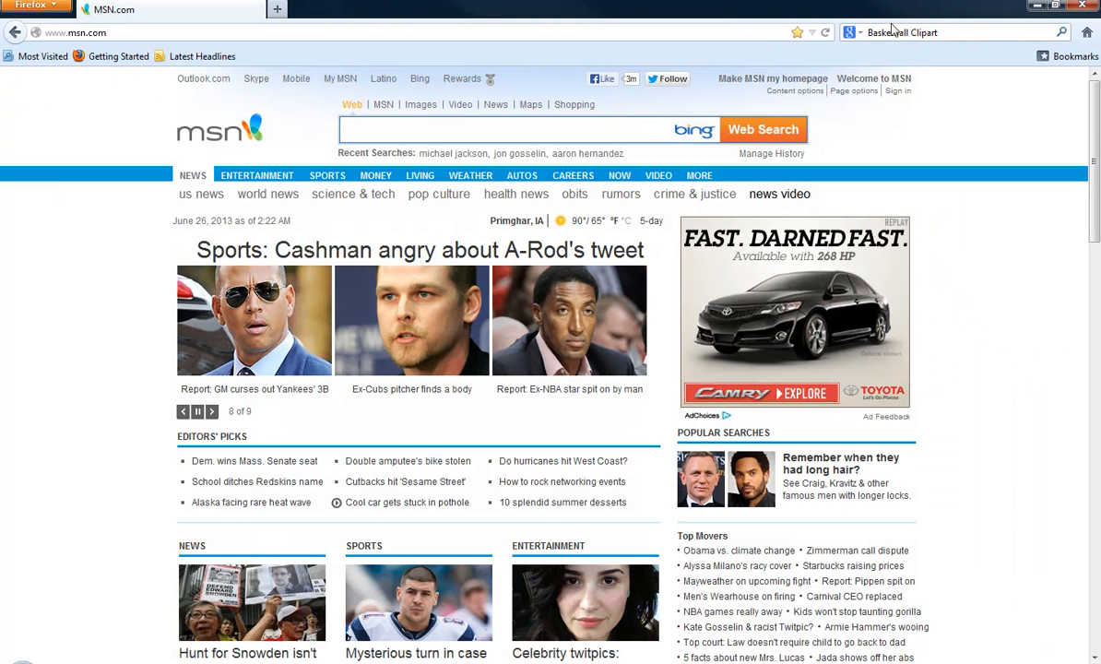
- Search the web in Firefox for "Basketball Clipart" and show the image results
left_click(950, 34)
left_click(949, 34)
key("Return")
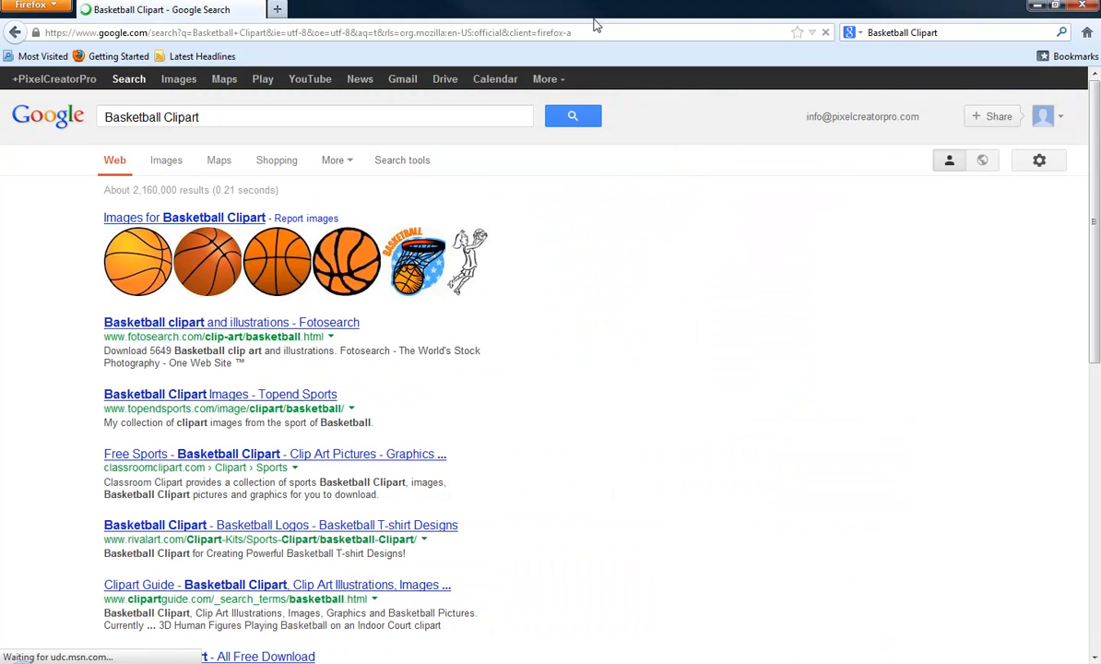
left_click(178, 78)
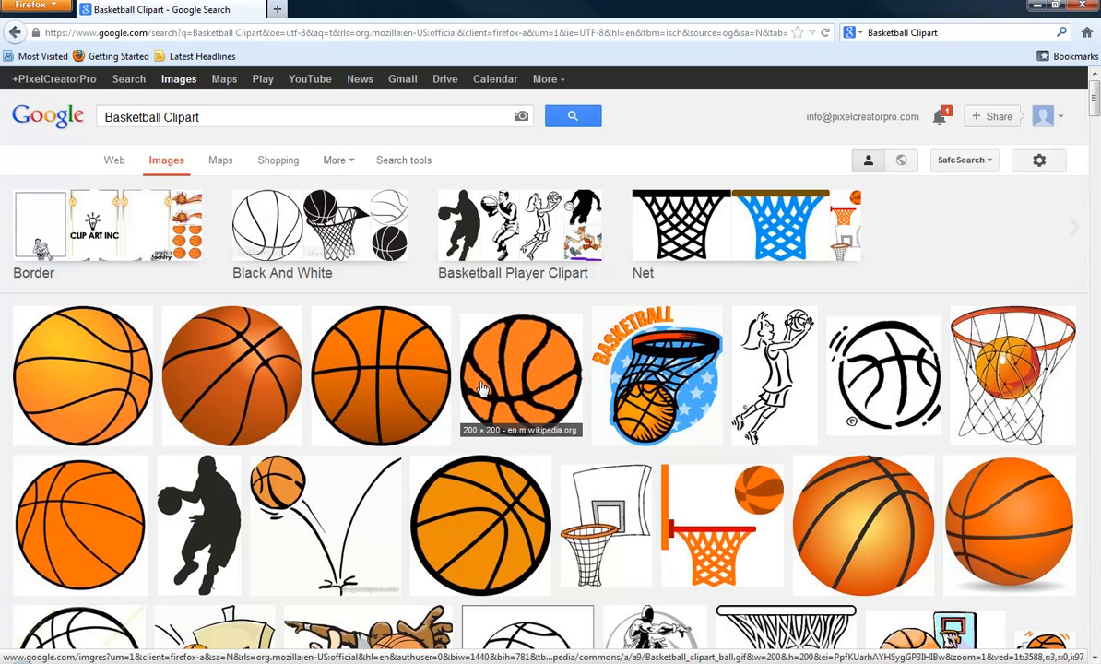
- Find a simple black-and-white basketball outline among the image results and open its preview
scroll(481, 389, "down", 1)
scroll(480, 388, "down", 1)
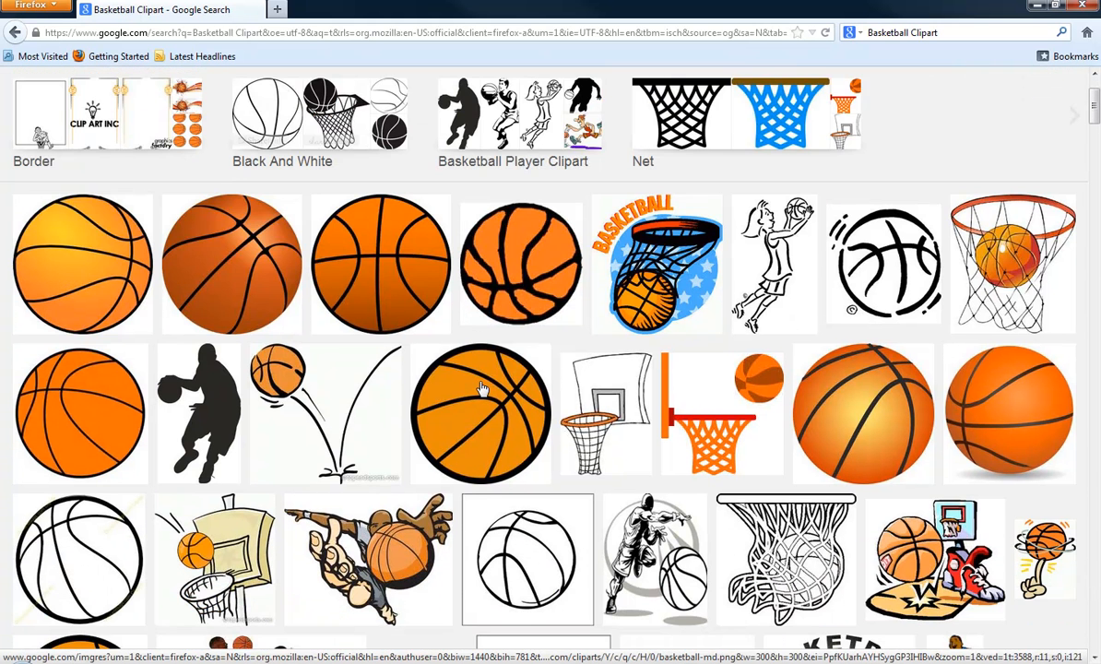
scroll(480, 389, "down", 1)
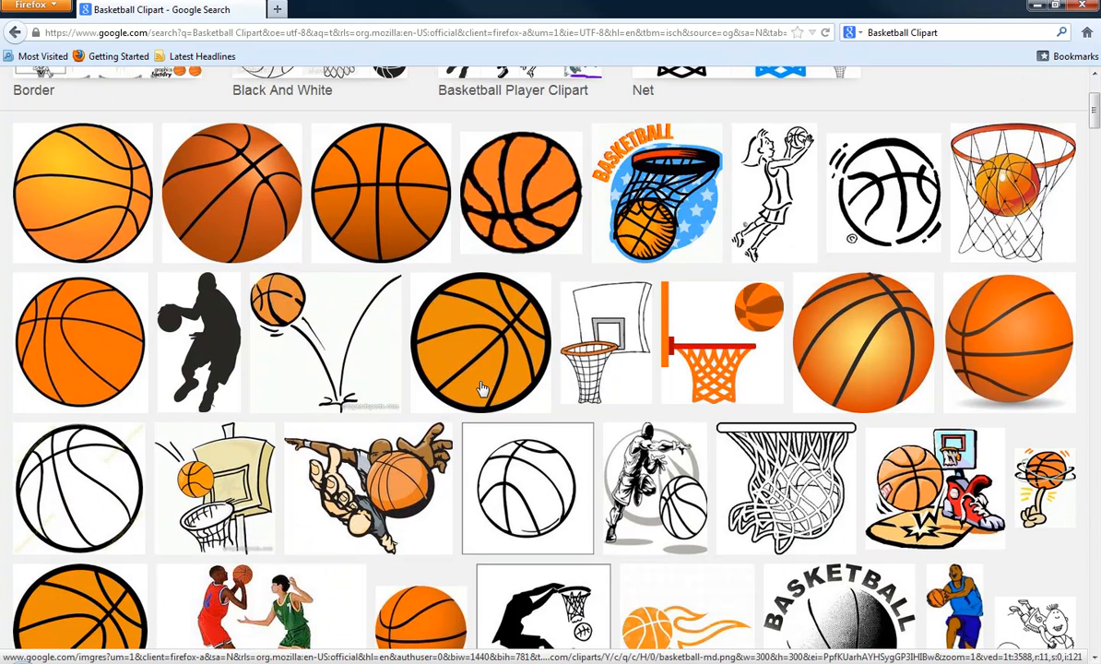
scroll(480, 389, "down", 1)
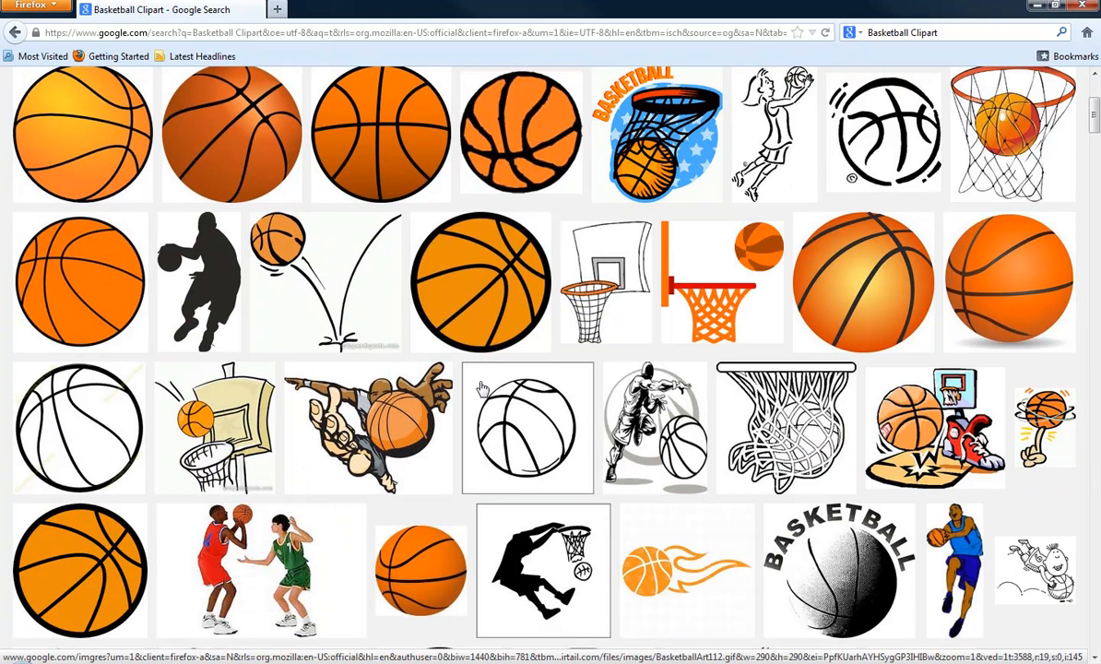
scroll(481, 388, "down", 2)
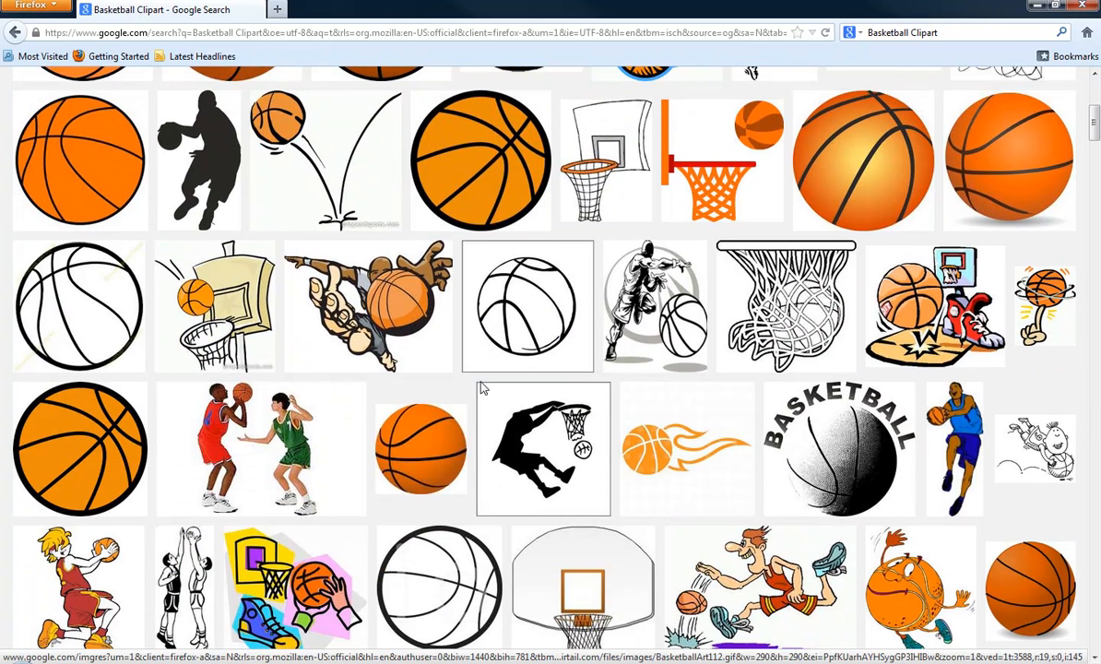
scroll(481, 389, "down", 1)
scroll(480, 388, "down", 1)
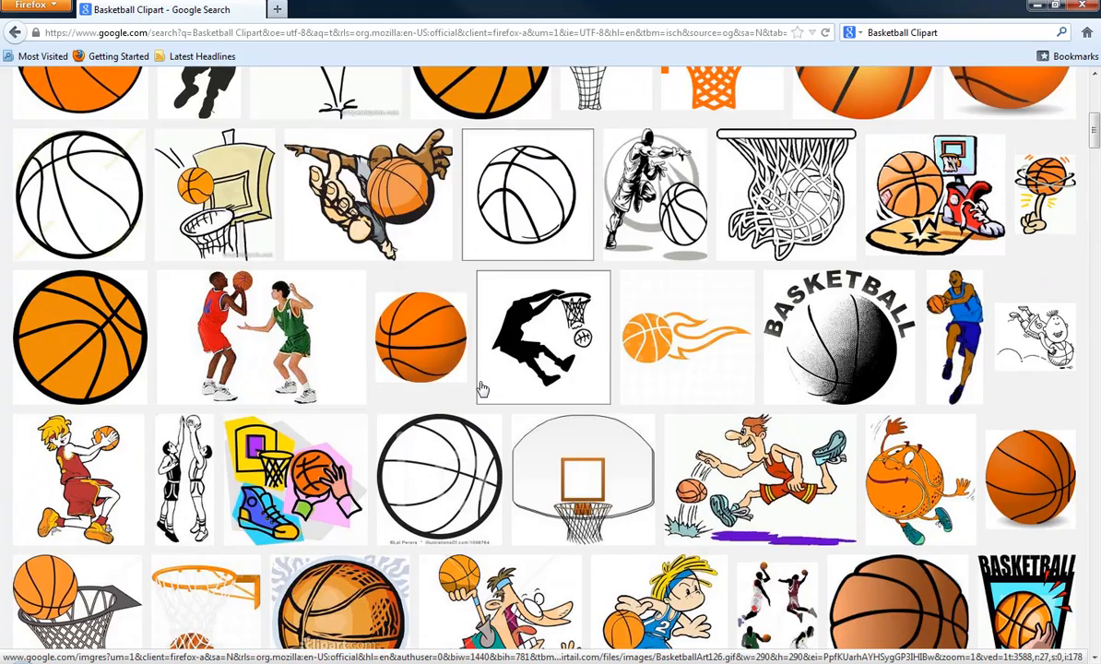
scroll(481, 388, "down", 3)
scroll(480, 388, "down", 3)
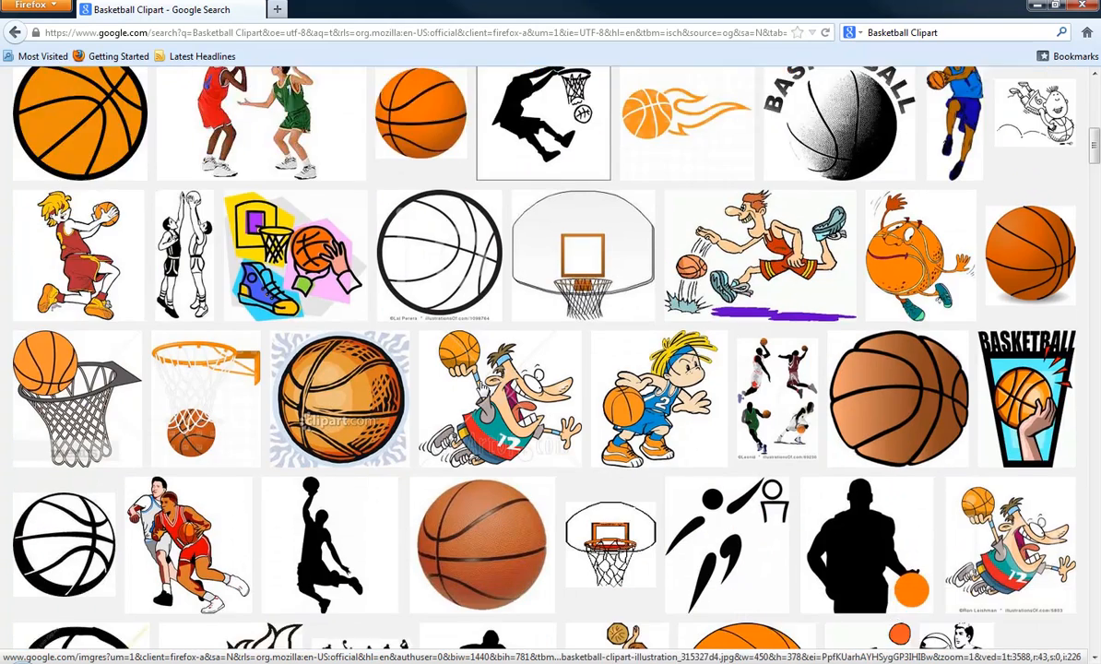
scroll(481, 389, "down", 1)
scroll(481, 389, "down", 3)
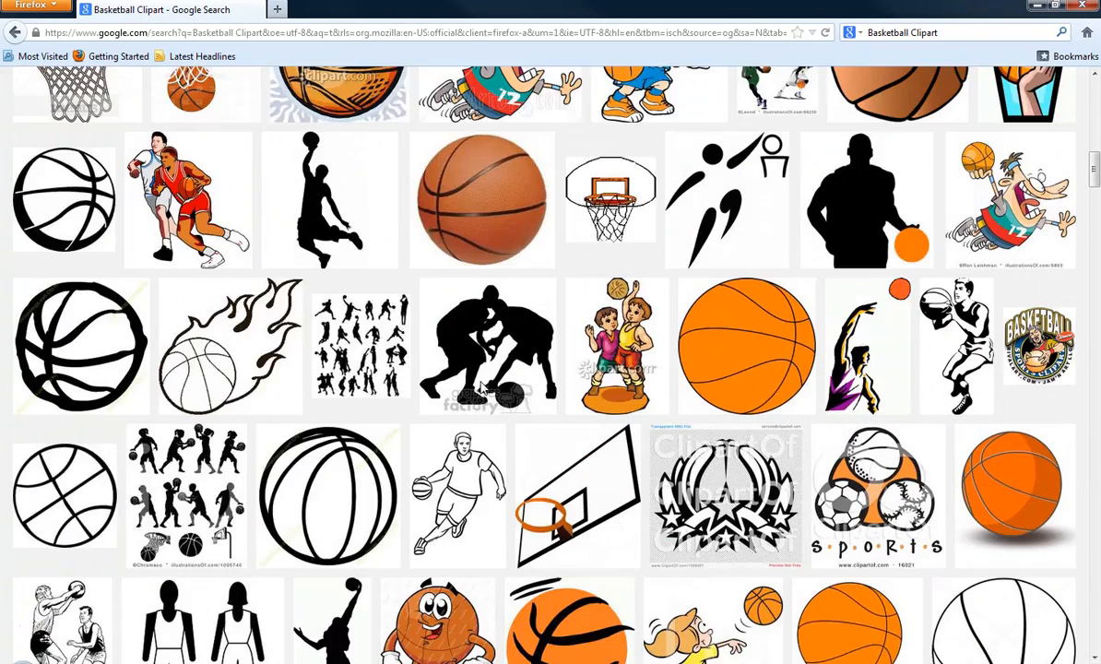
scroll(481, 388, "down", 1)
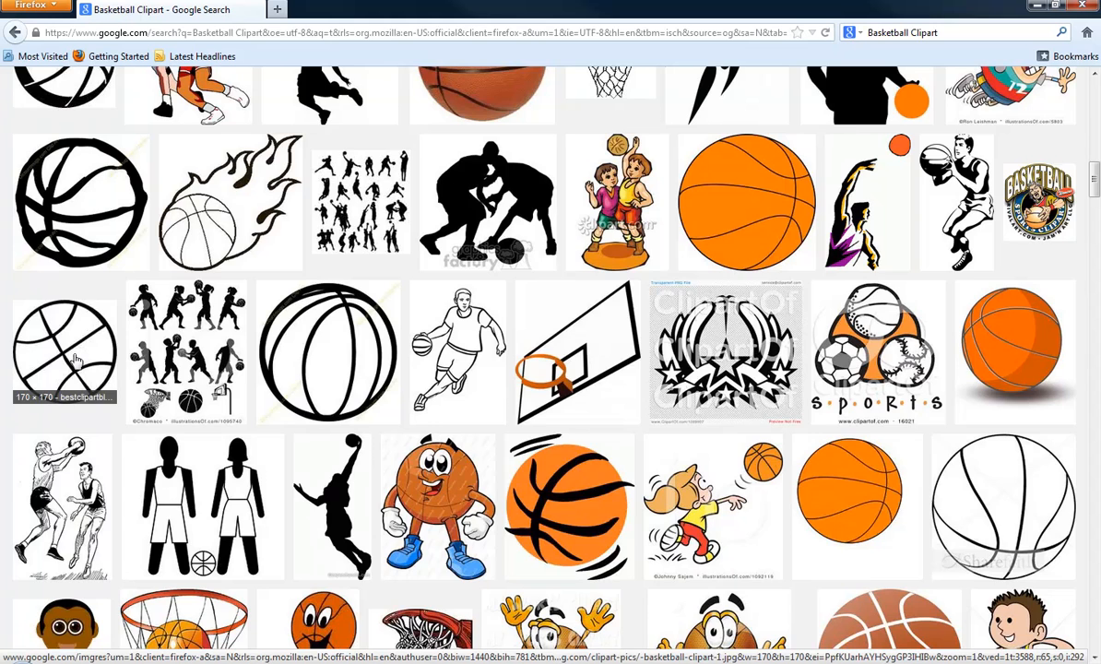
left_click(66, 341)
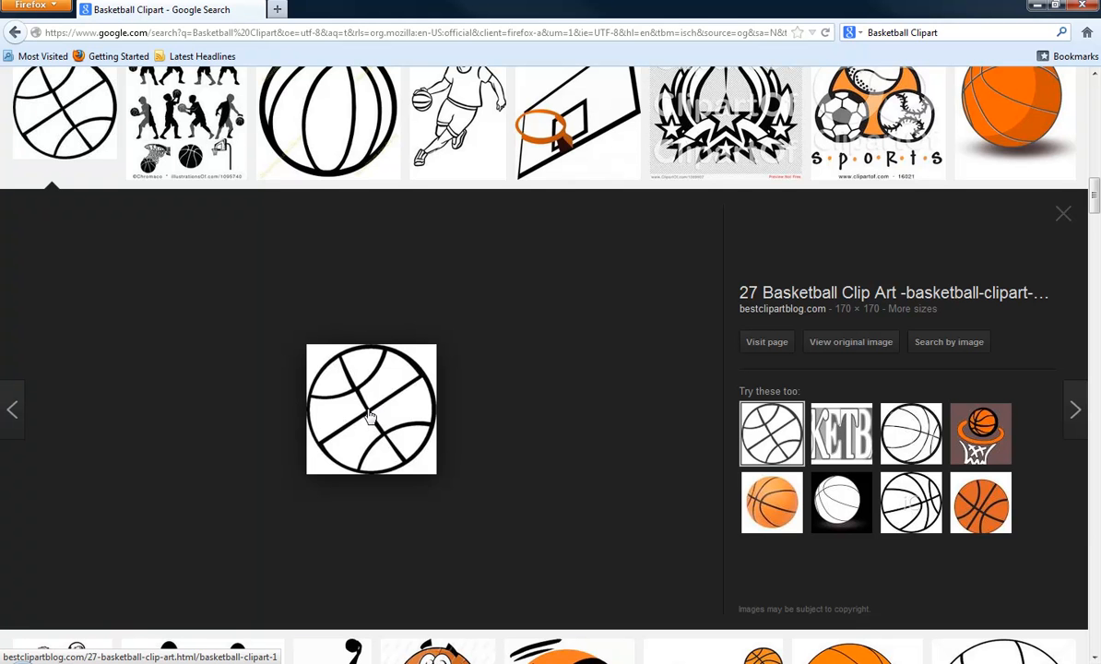
- Copy the previewed basketball image and paste it onto the blank page in CorelDRAW
right_click(368, 411)
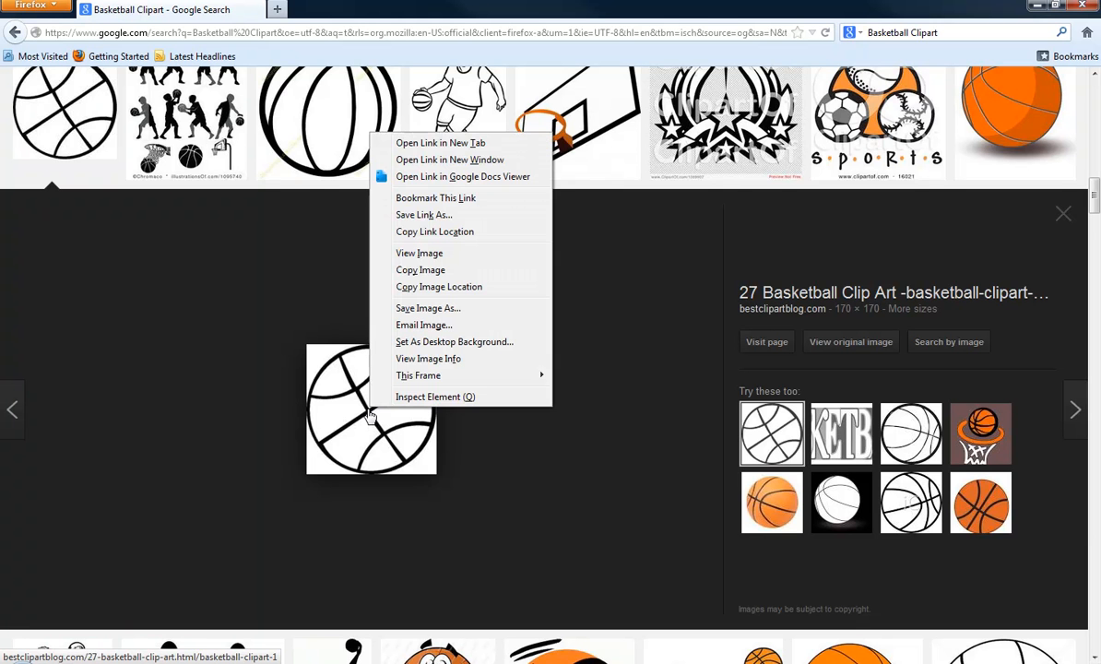
left_click(432, 269)
left_click(612, 662)
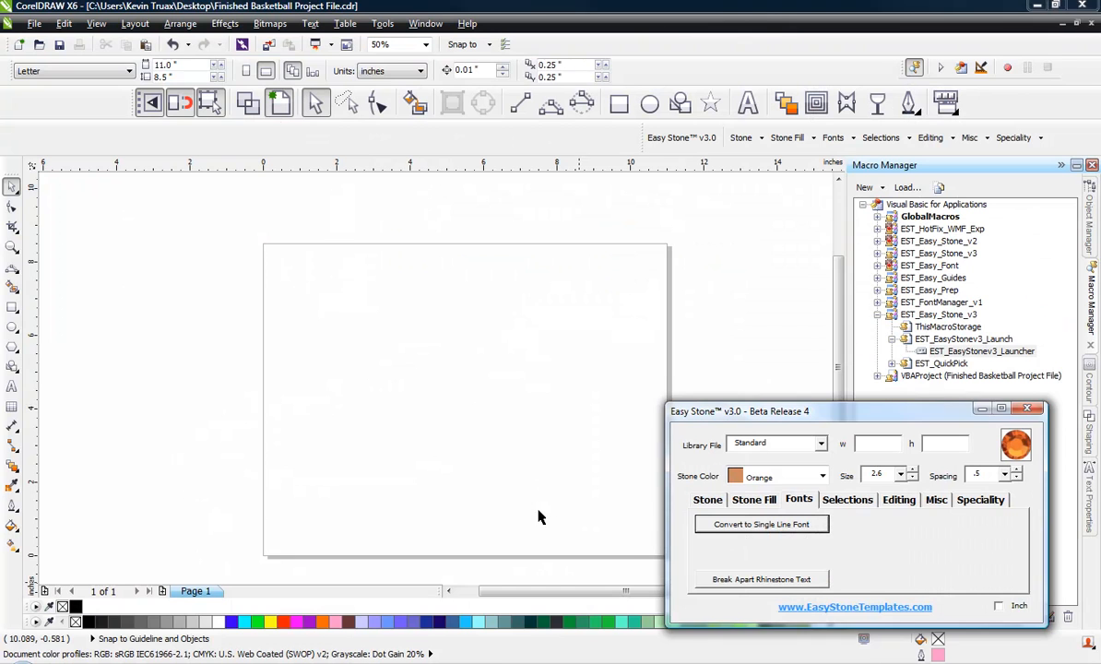
right_click(412, 382)
left_click(485, 472)
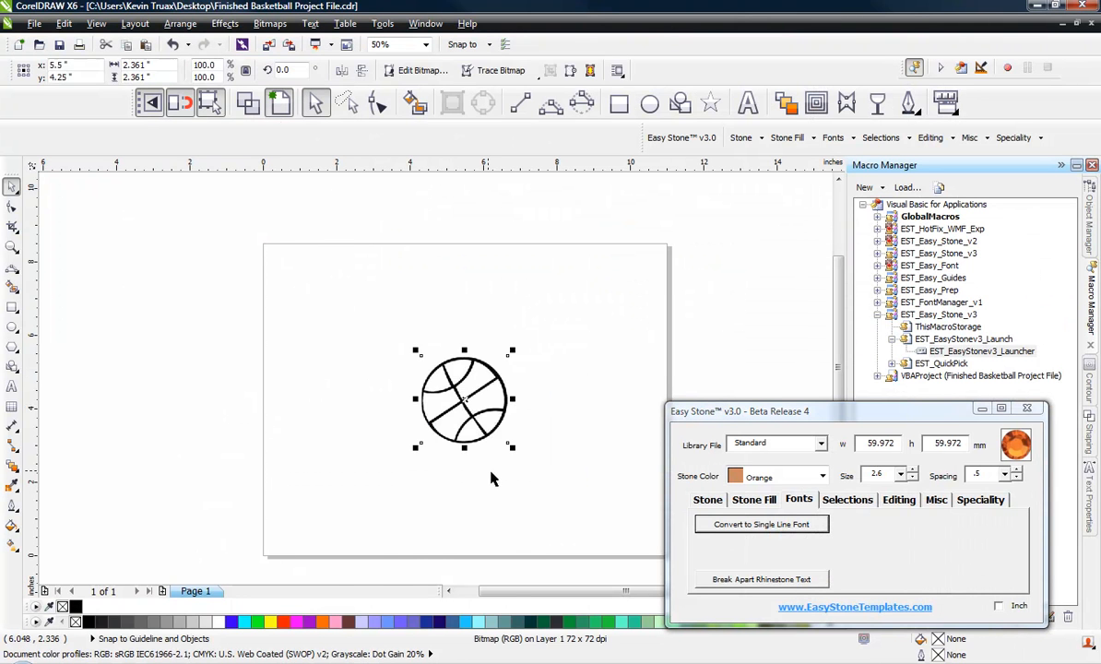
- Enlarge the pasted basketball bitmap proportionally to about 4.51 inches square
scroll(503, 417, "up", 3)
scroll(443, 360, "down", 3)
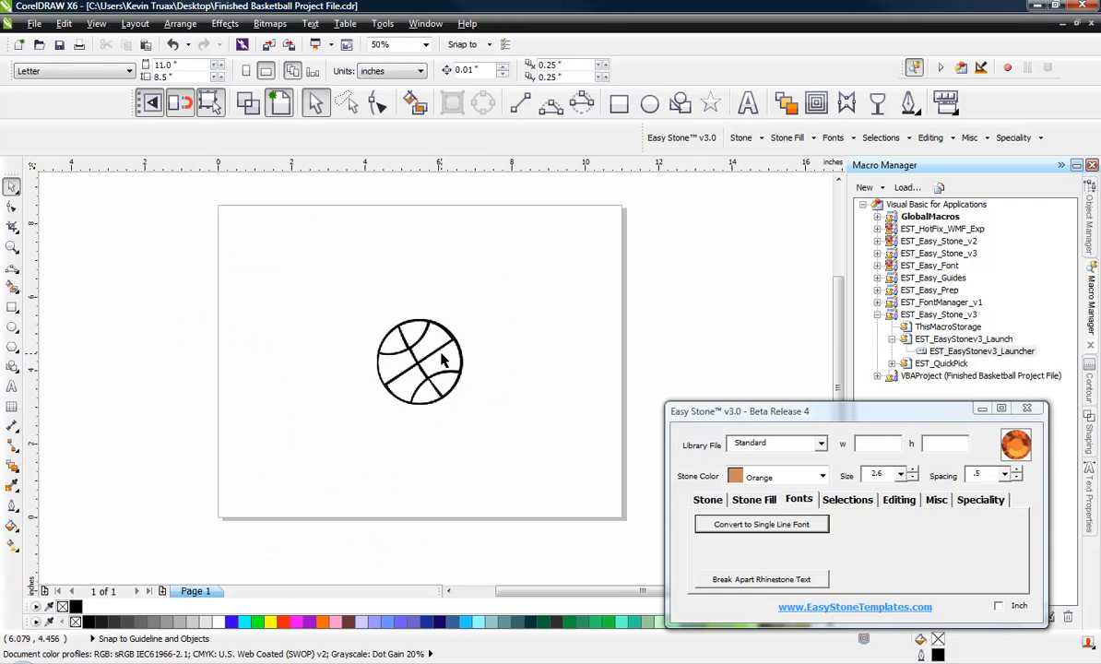
left_click(445, 362)
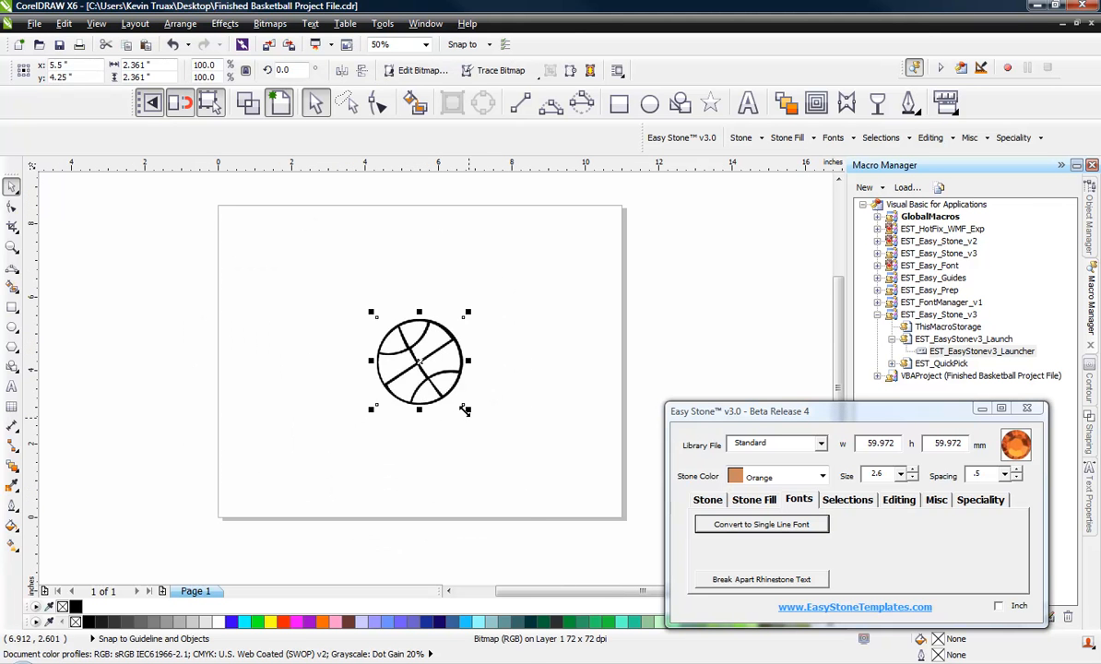
left_click_drag(468, 411, 444, 427)
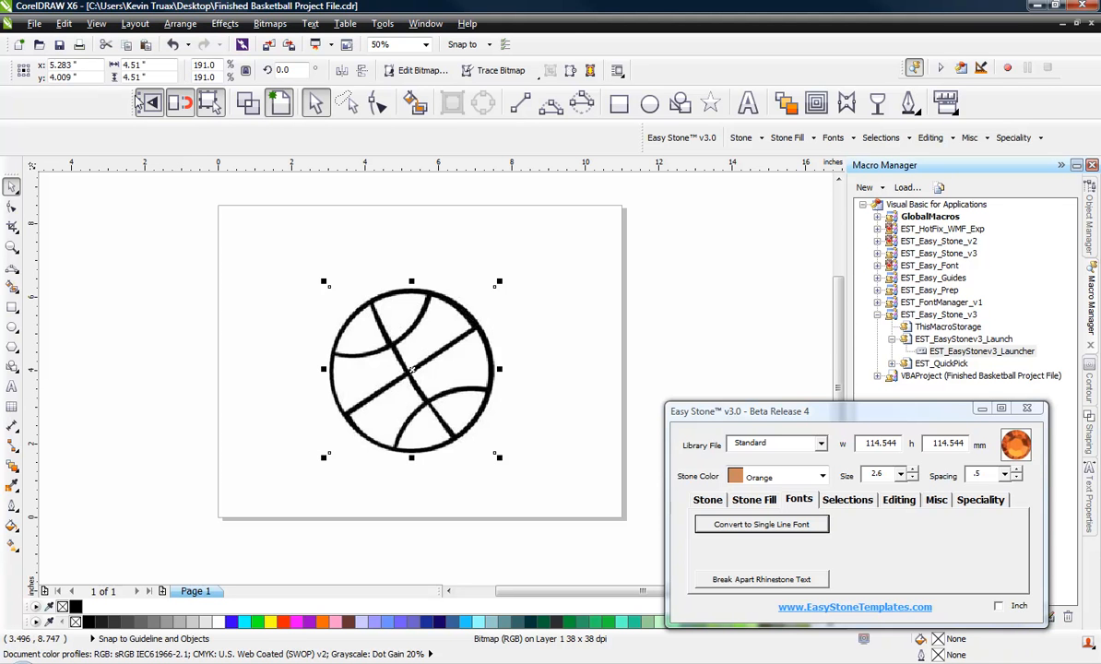
- Convert the basketball bitmap to single-line paths with orange 2.6 stones using Convert to Single Line Font
left_click(770, 526)
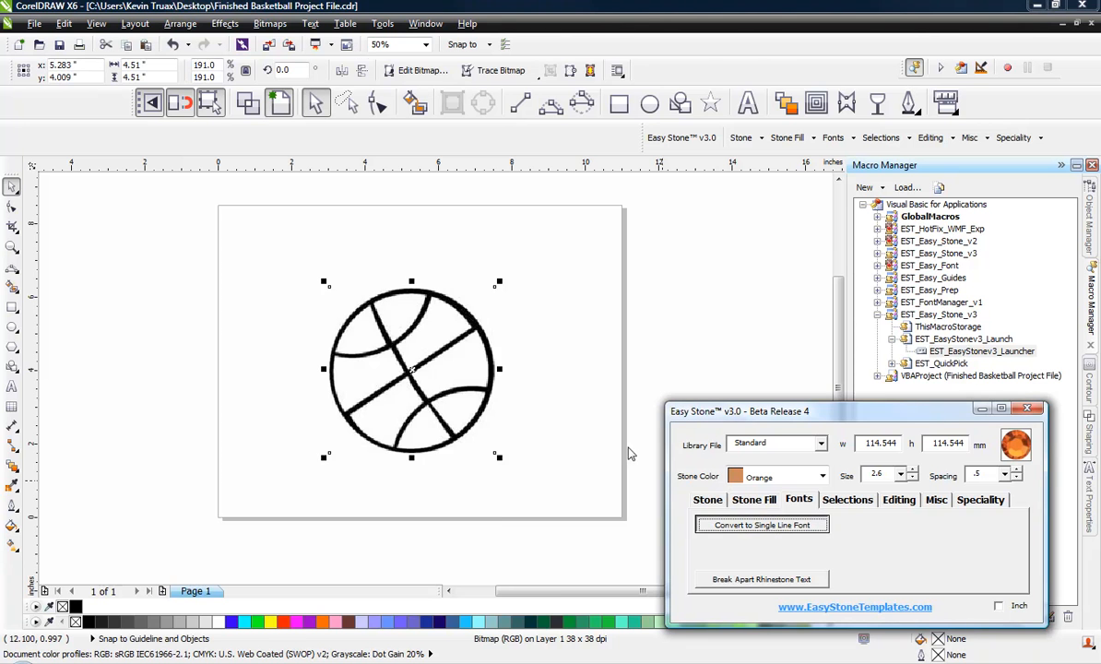
left_click(571, 440)
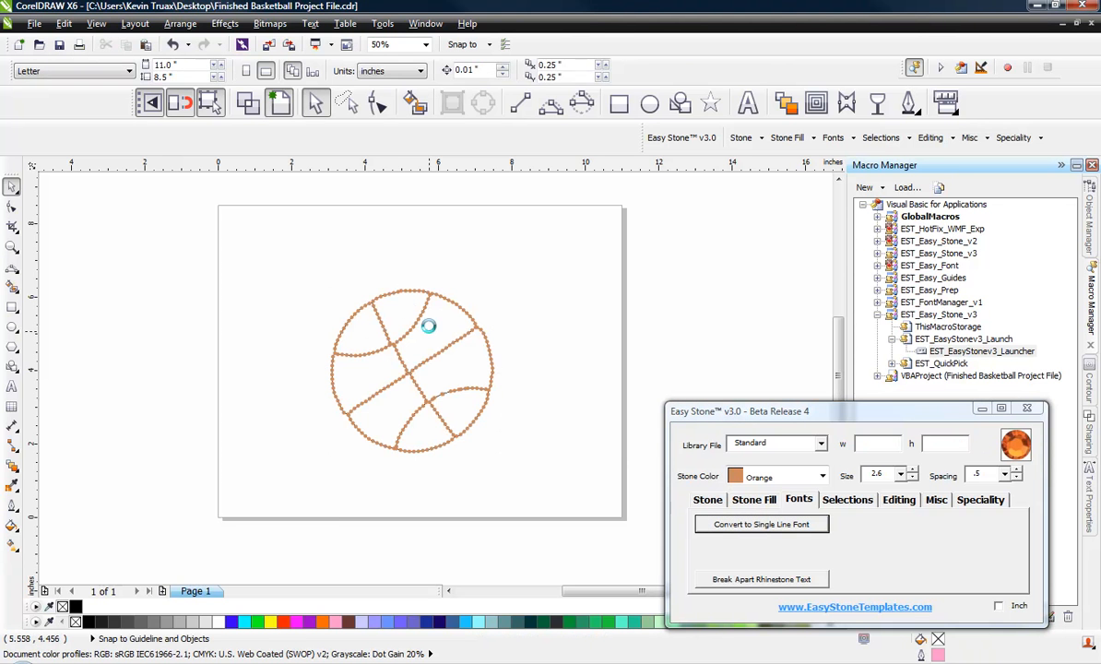
scroll(428, 319, "up", 1)
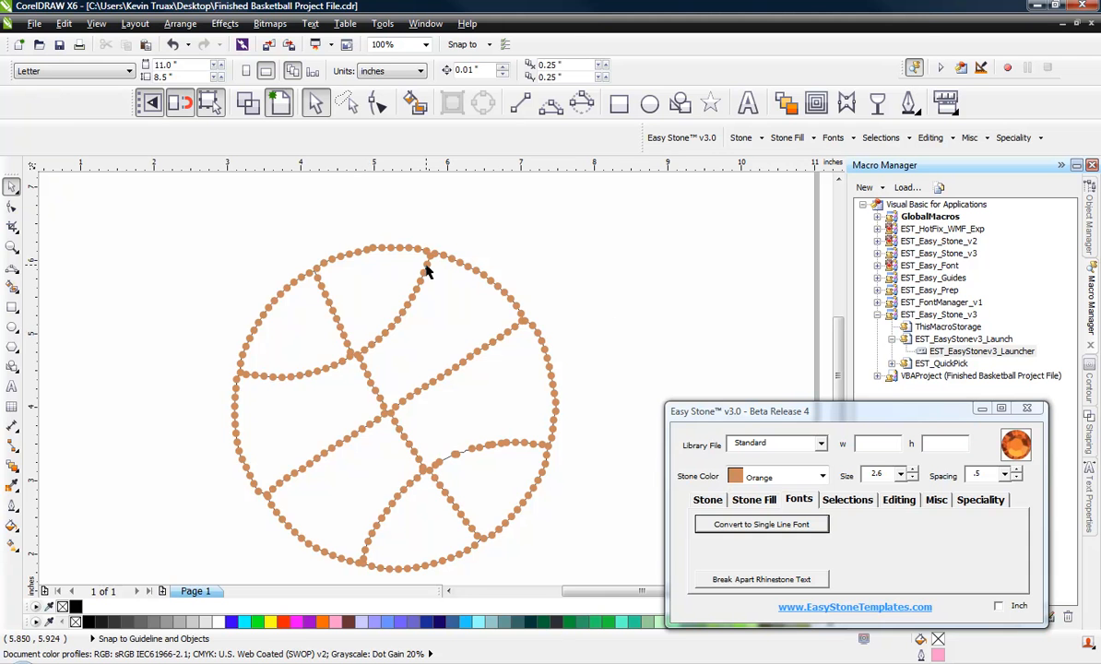
scroll(426, 267, "down", 1)
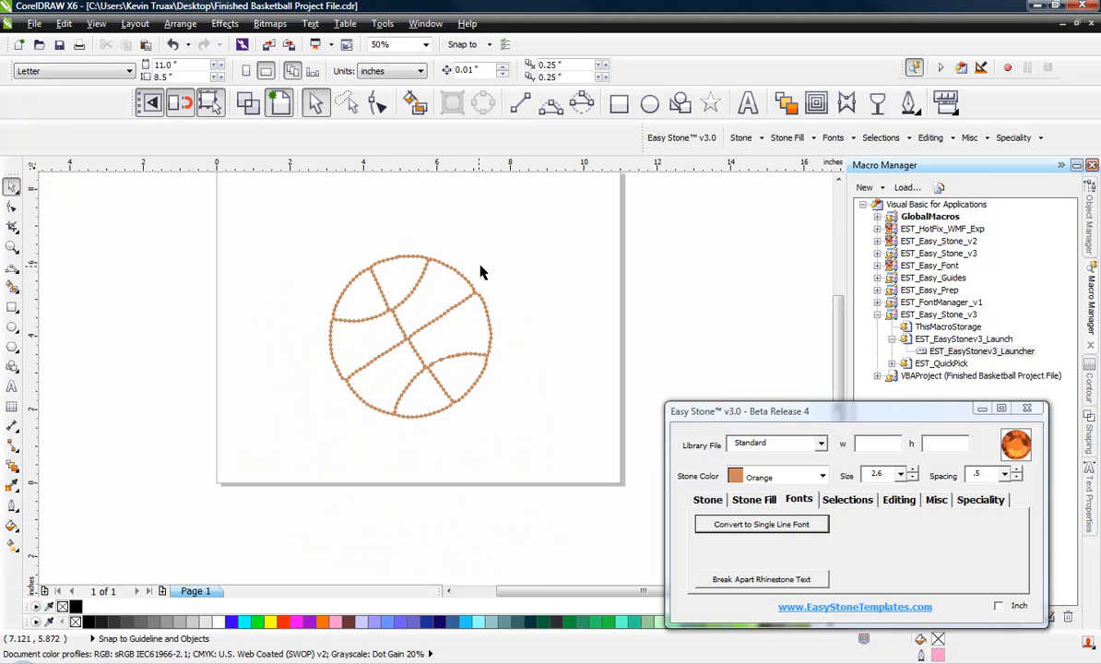
- Clear all the stones from the basketball design, keeping only its outline paths
left_click_drag(554, 245, 297, 447)
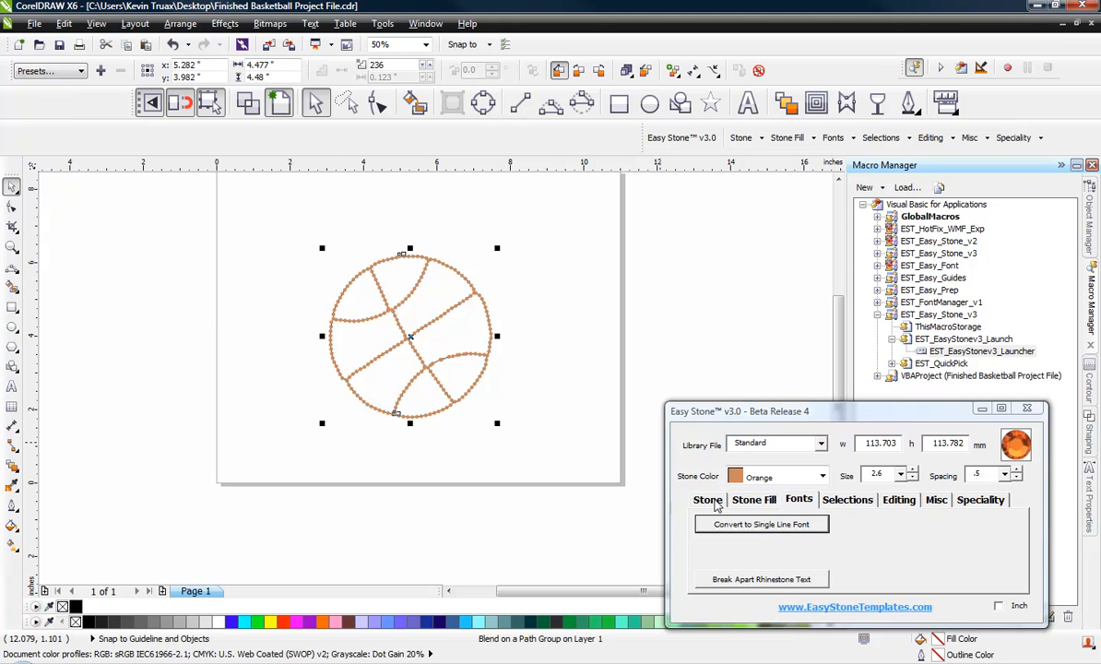
left_click(710, 502)
left_click(782, 551)
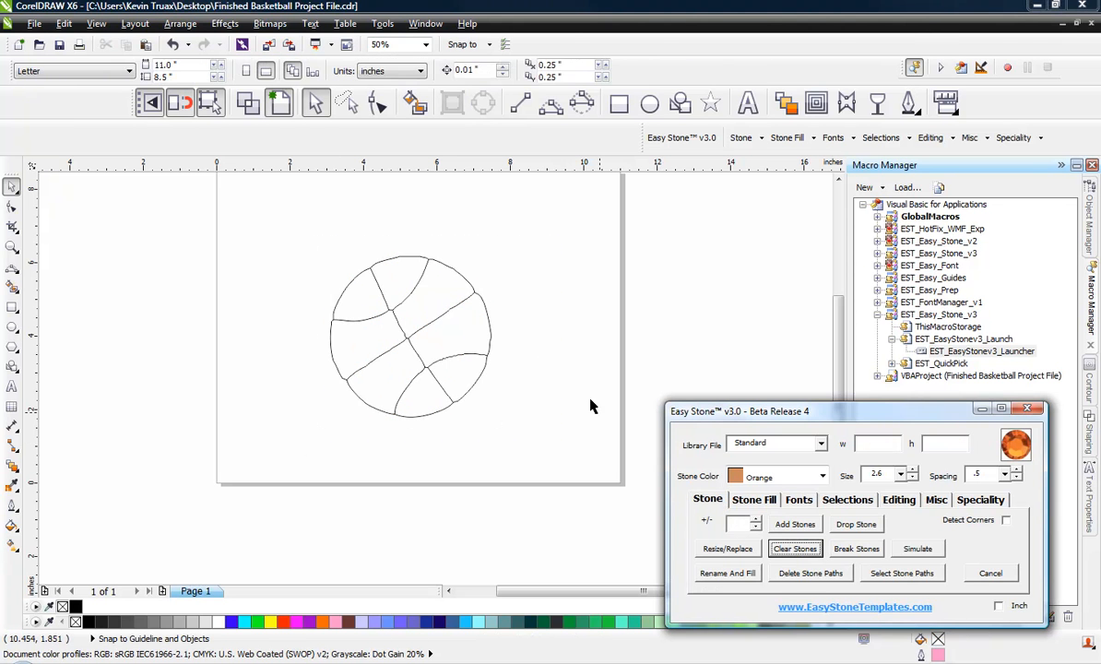
- Add orange stones of size 3.4 with .5 spacing along the basketball's outline path
left_click(440, 379)
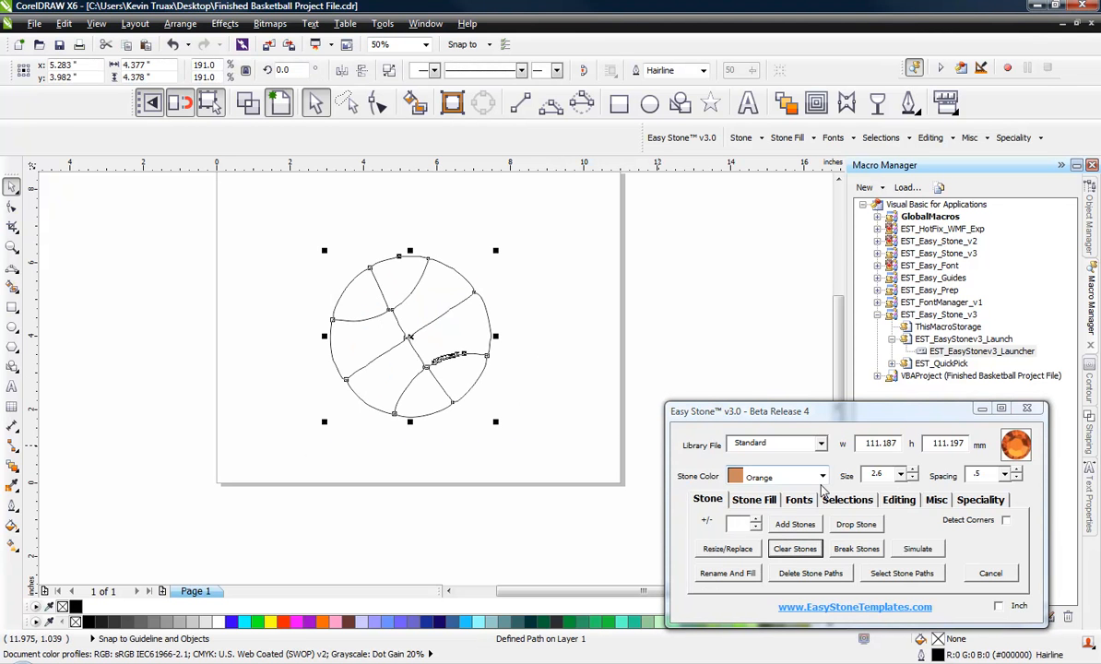
left_click(903, 475)
left_click(878, 498)
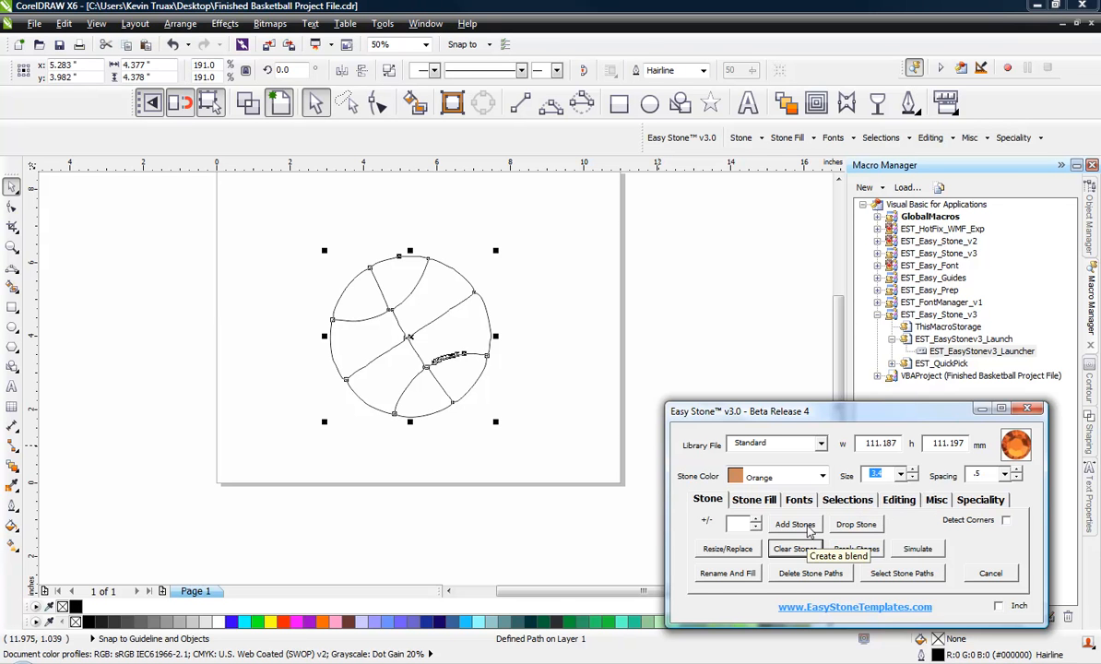
left_click(794, 524)
left_click(545, 467)
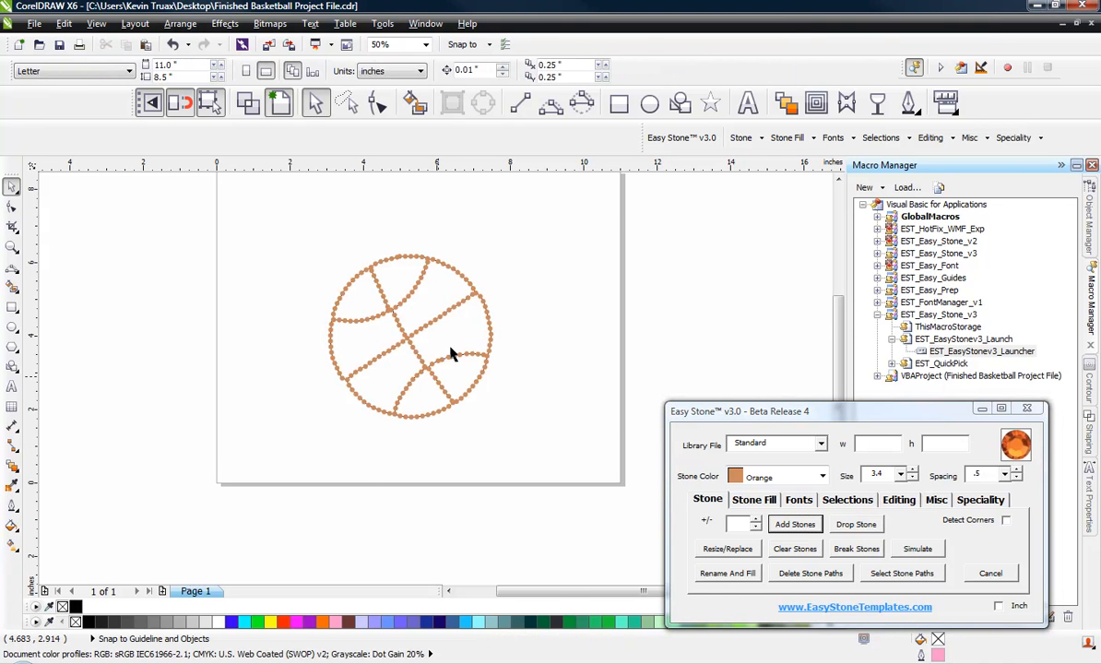
- Examine the spacing and overlap of the stones where the basketball's seam lines meet
scroll(437, 295, "up", 2)
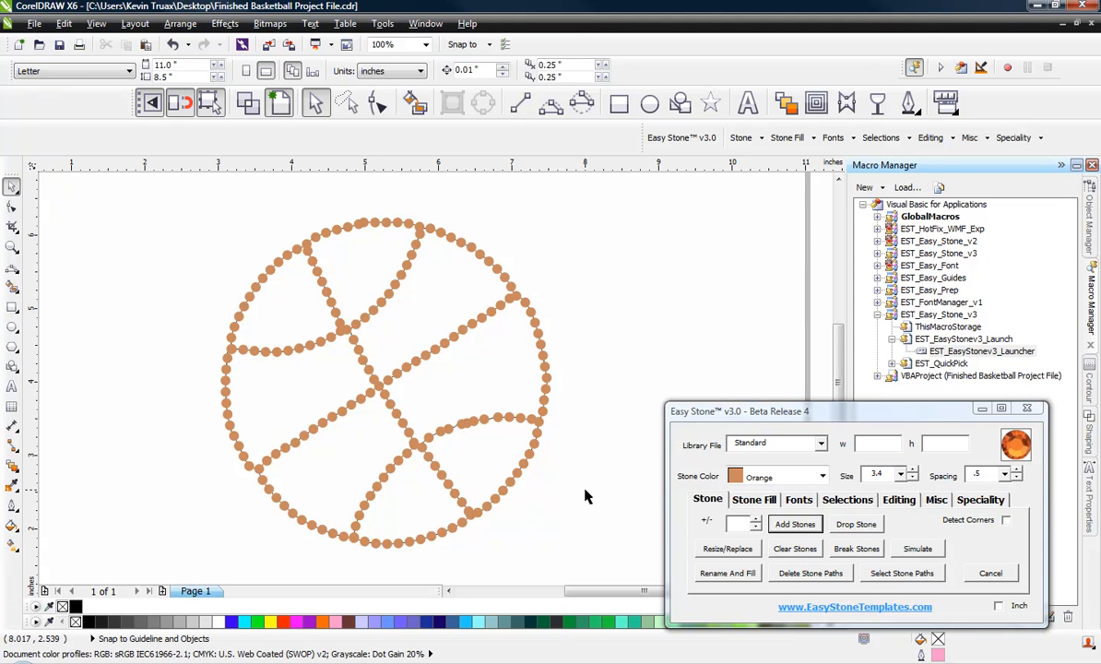
scroll(408, 417, "up", 1)
scroll(411, 413, "down", 2)
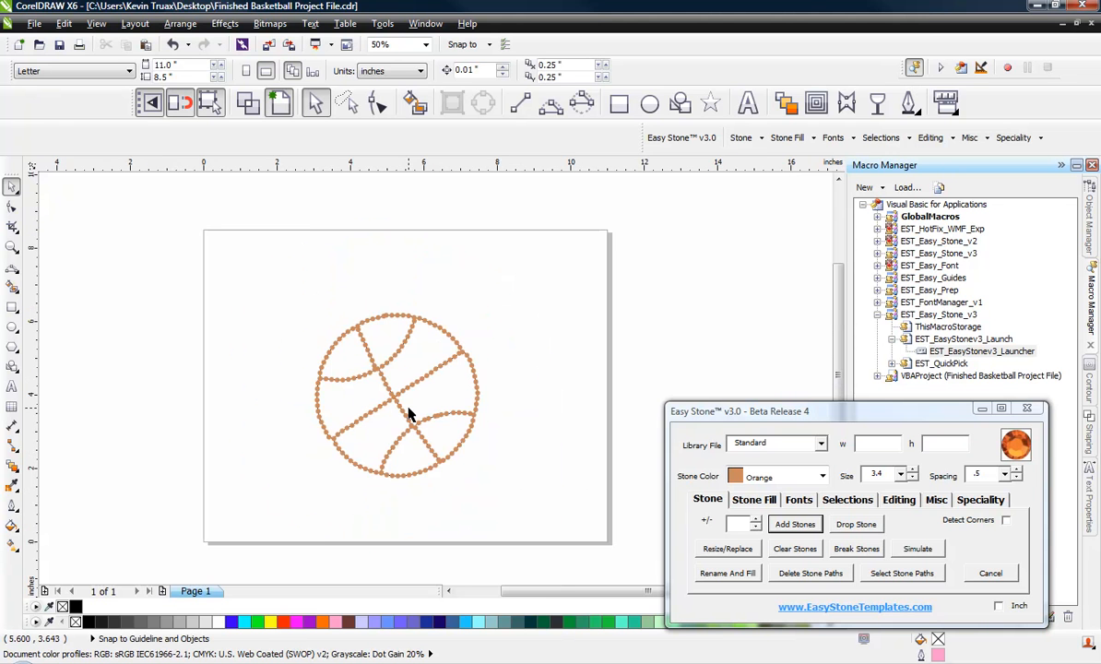
scroll(410, 415, "up", 1)
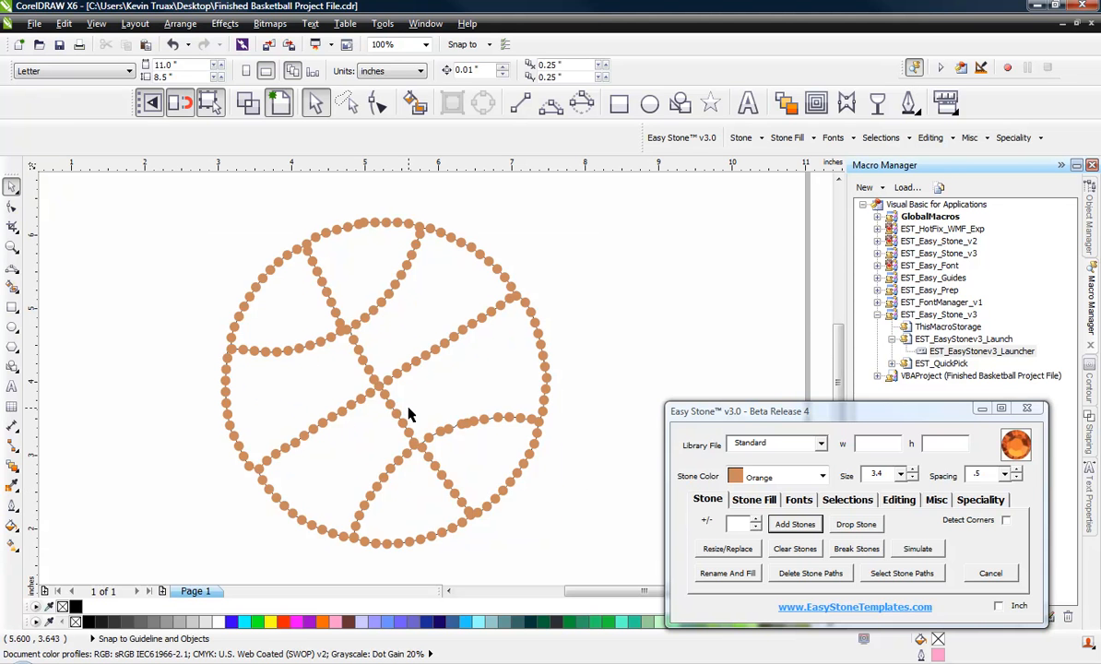
scroll(374, 385, "up", 1)
scroll(373, 385, "down", 2)
scroll(371, 387, "up", 2)
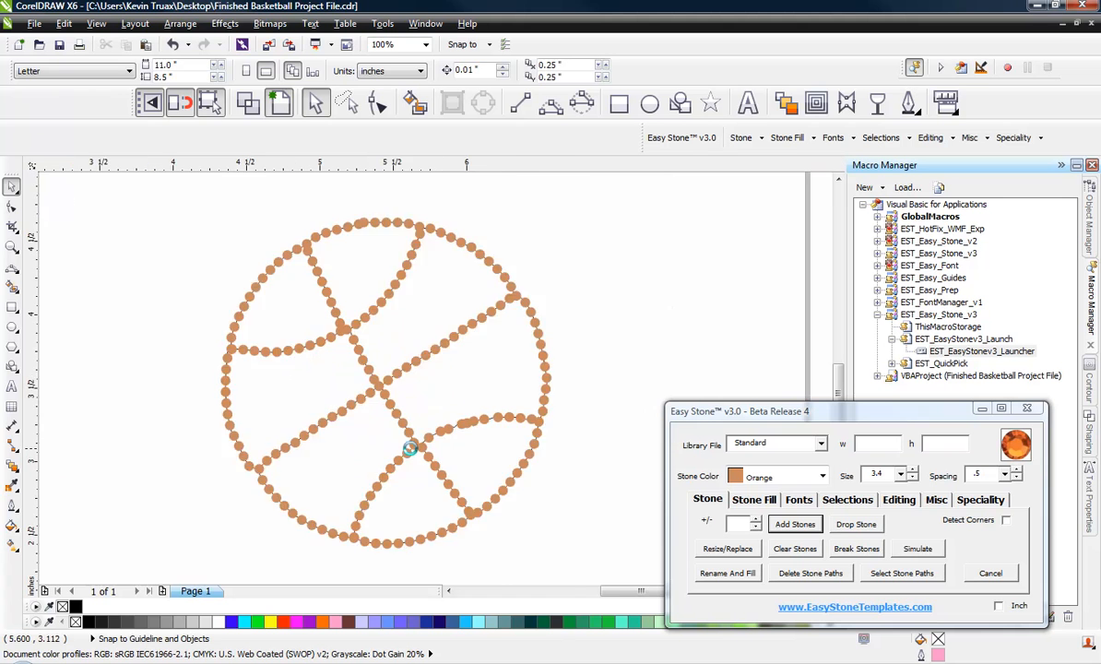
scroll(409, 448, "up", 3)
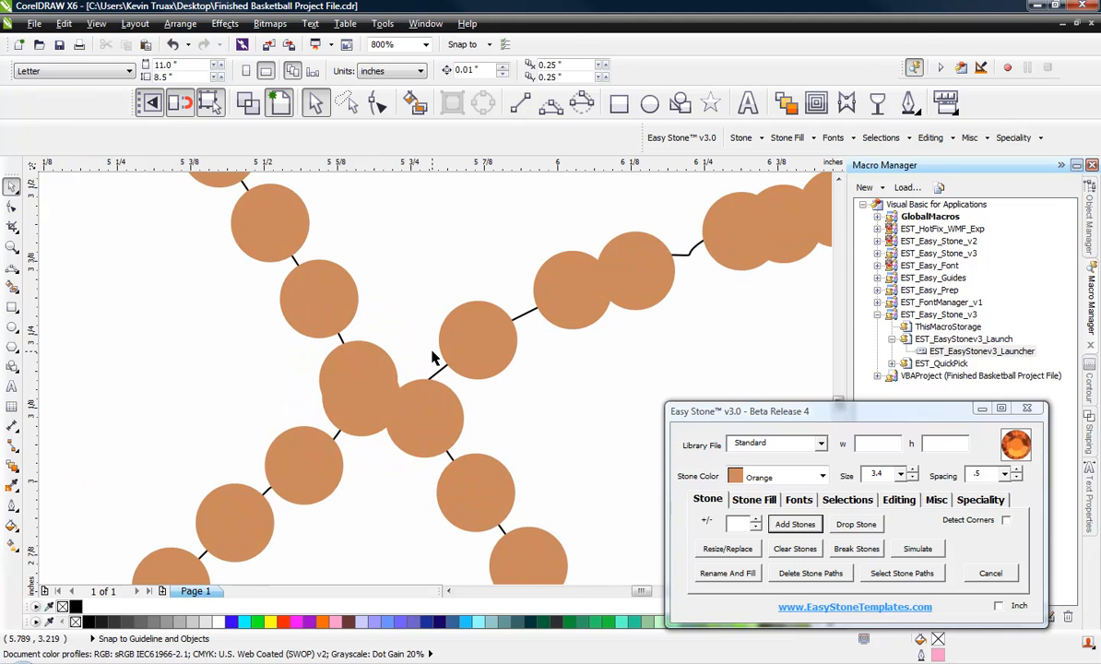
scroll(433, 358, "down", 4)
scroll(460, 290, "up", 1)
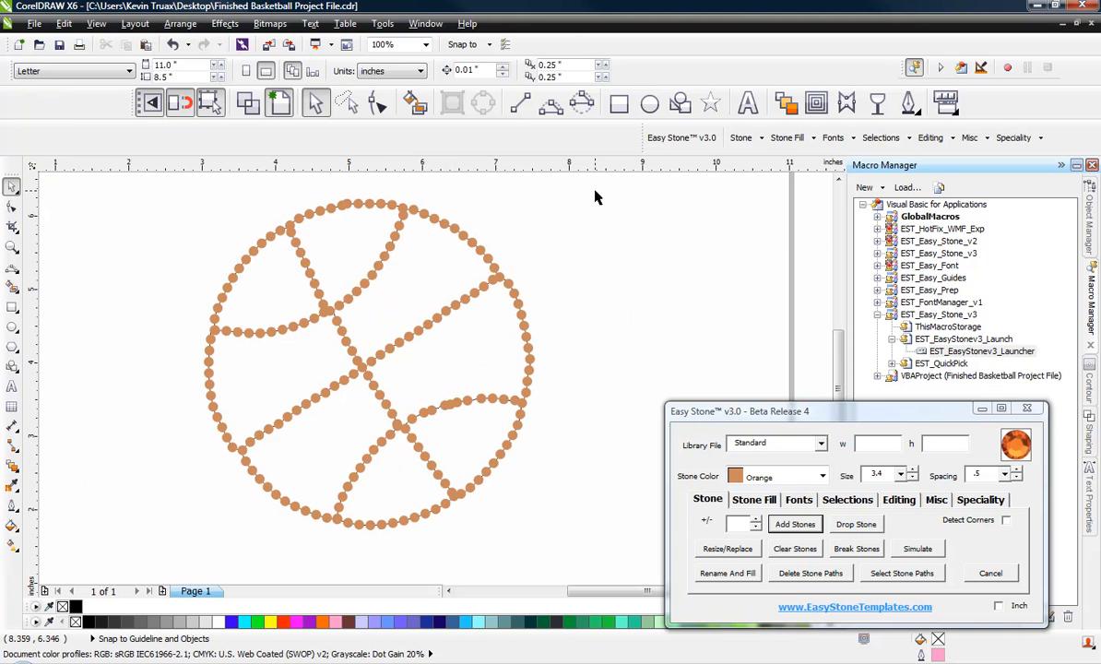
- Select the whole basketball design and delete its stone paths, keeping only the stones
left_click_drag(595, 191, 162, 561)
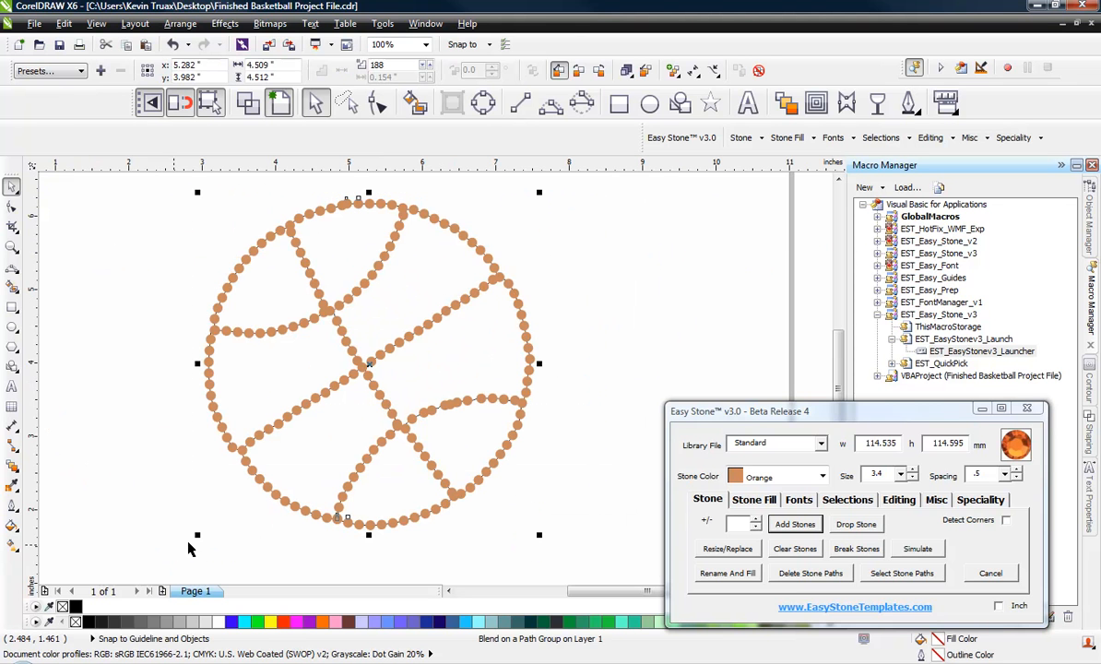
left_click(706, 500)
left_click(812, 574)
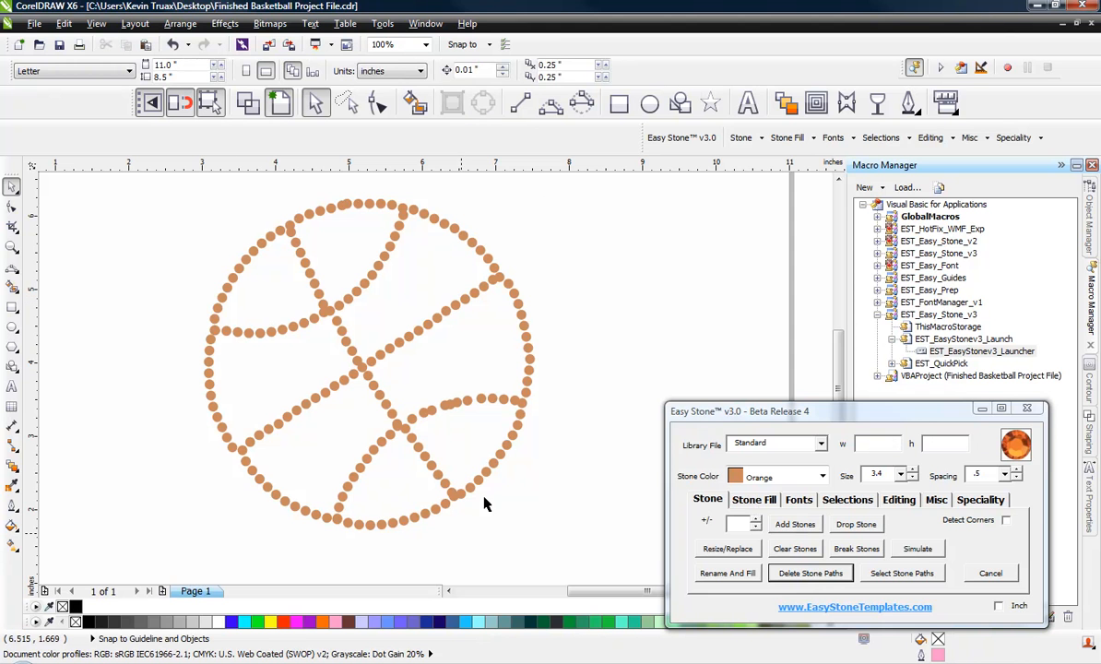
- Draw a circle about 4.37 inches in diameter over the basketball's outer ring of stones
left_click(650, 103)
left_click_drag(206, 201, 506, 525)
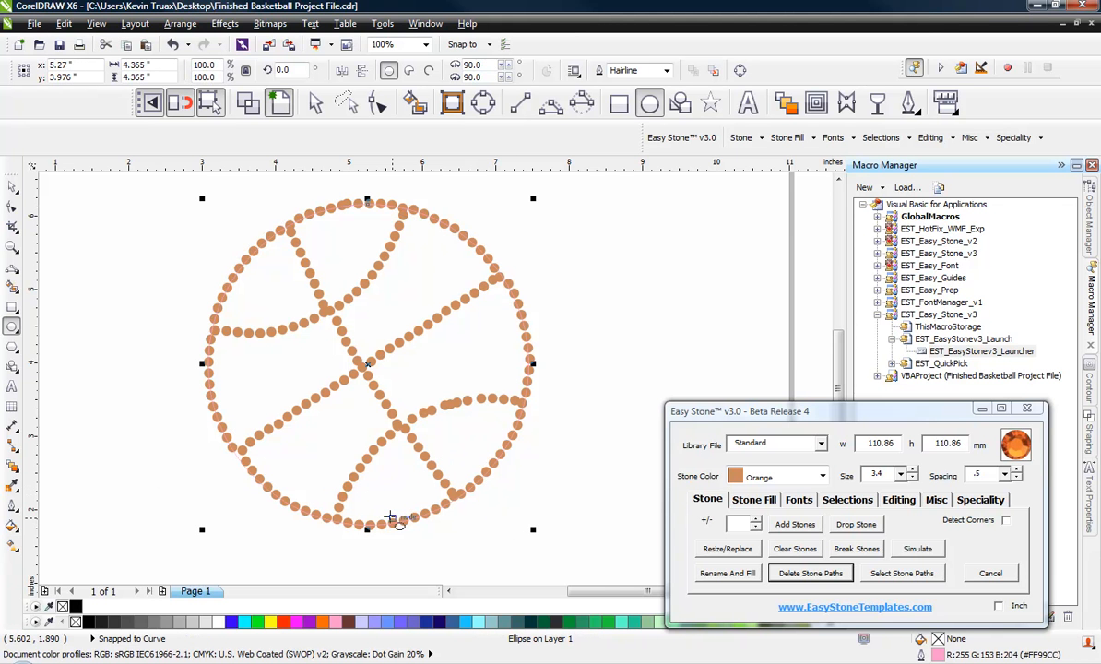
scroll(380, 517, "up", 2)
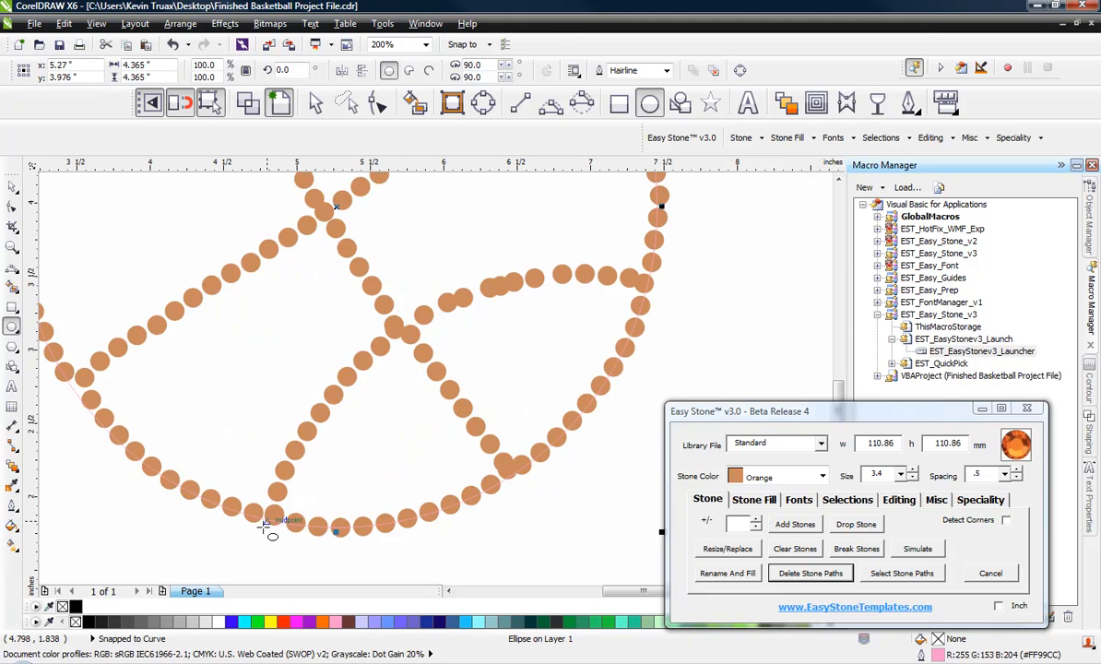
scroll(381, 549, "down", 2)
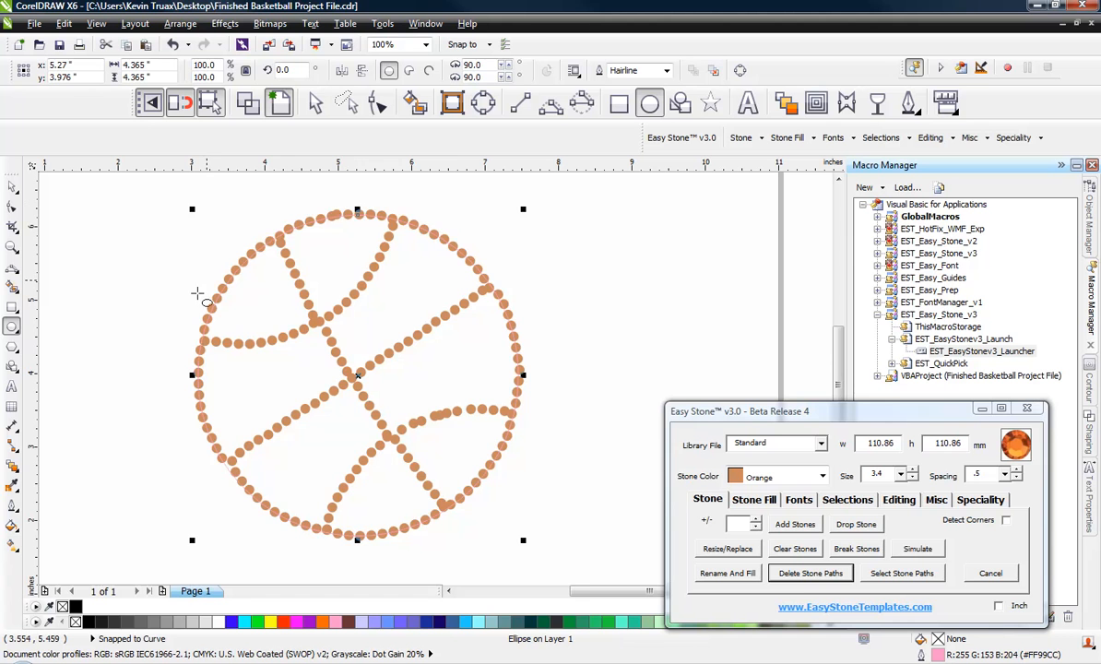
scroll(229, 461, "up", 4)
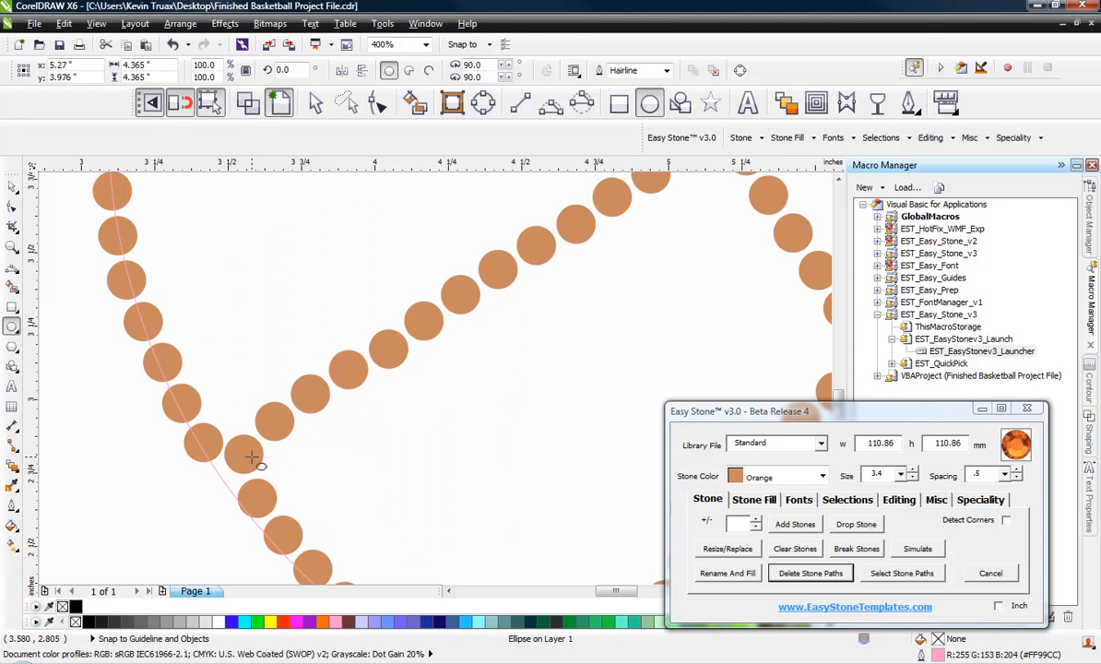
scroll(220, 461, "down", 4)
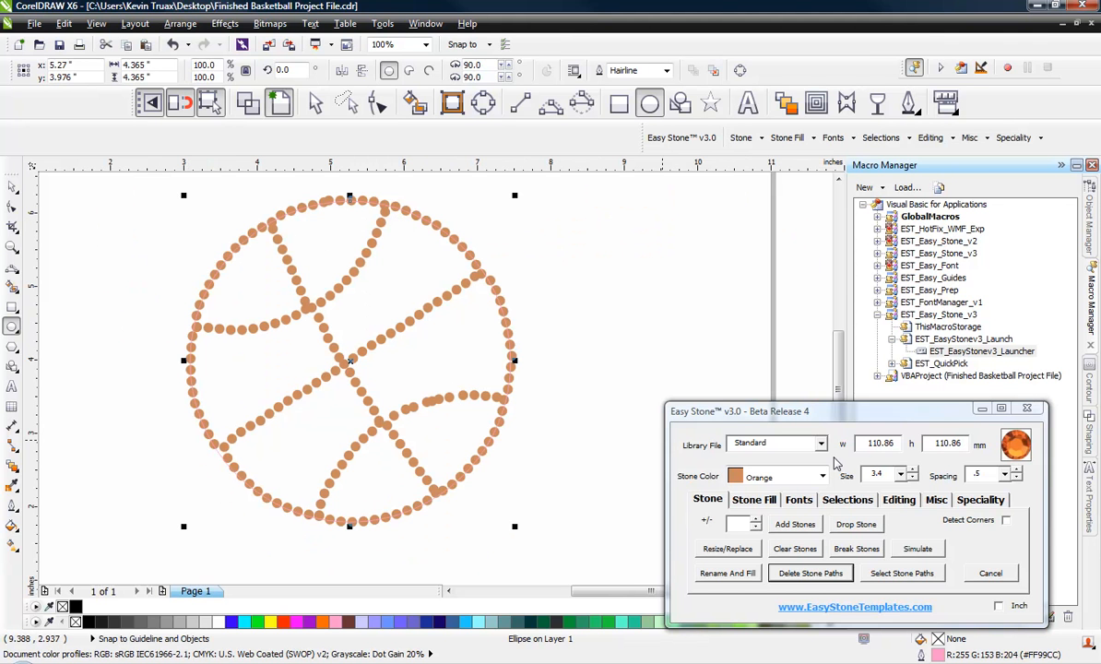
- Convert the circle to curves and re-space the outer ring's stones along it
key("ctrl+q")
left_click(894, 501)
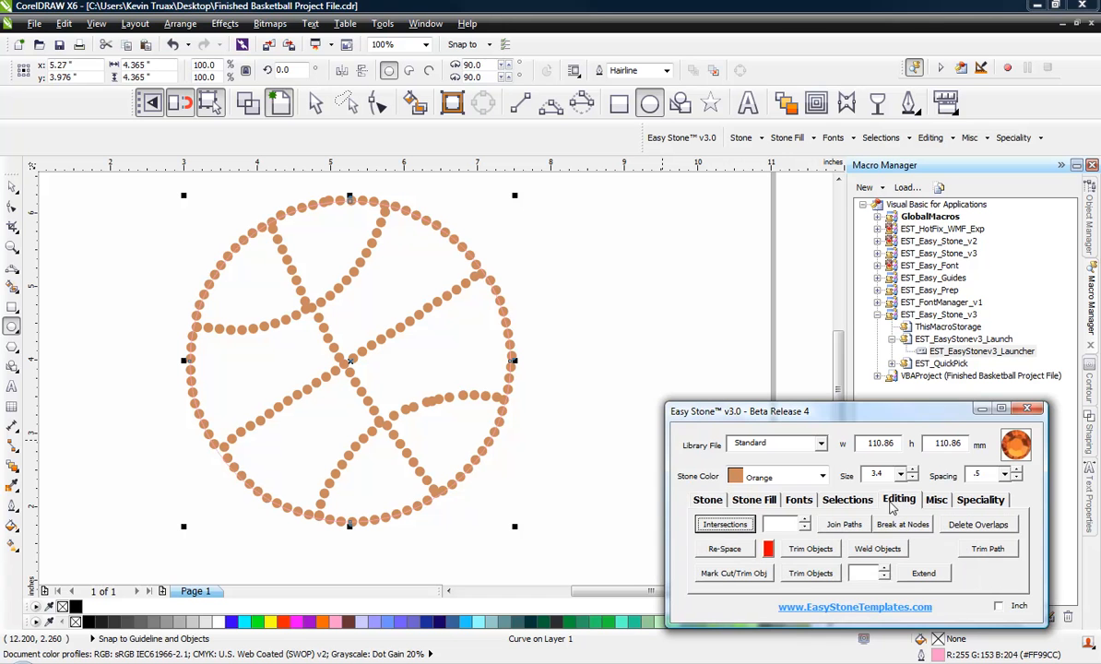
left_click(724, 550)
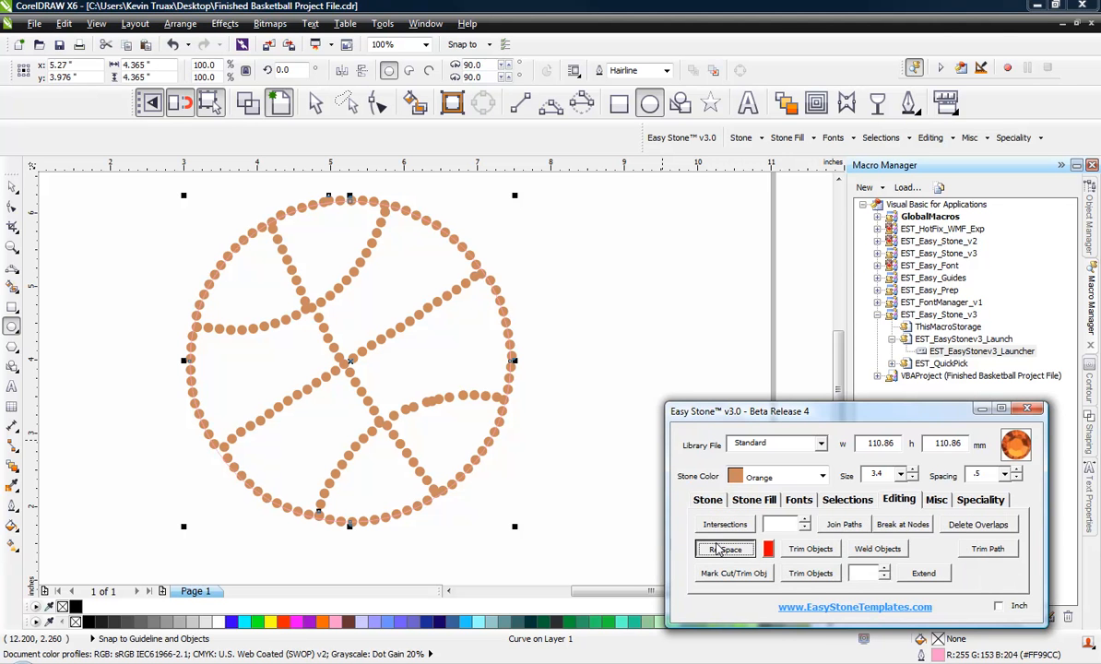
left_click(636, 366)
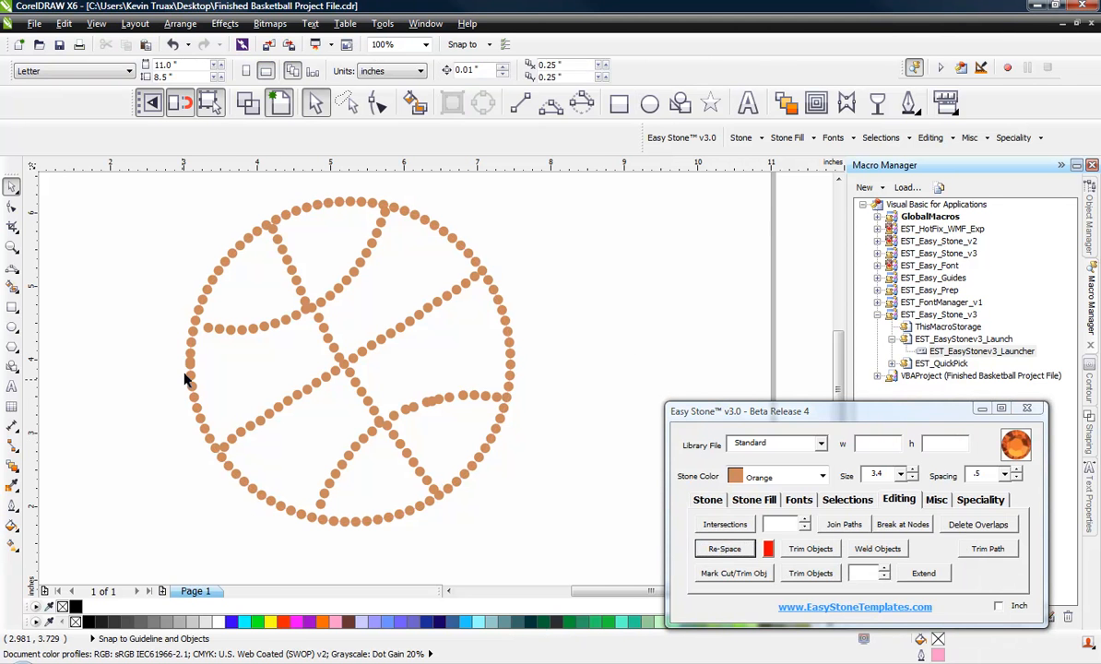
- Delete the overlapping extra stone on the left side of the basketball's outer ring
scroll(189, 376, "up", 4)
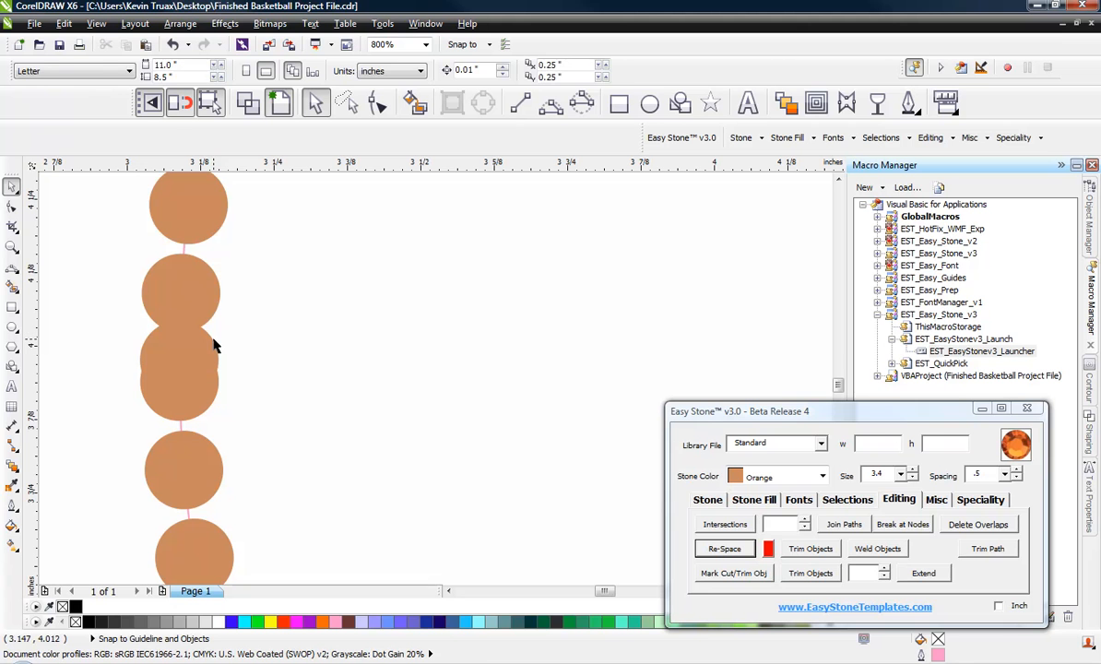
left_click_drag(215, 344, 410, 311)
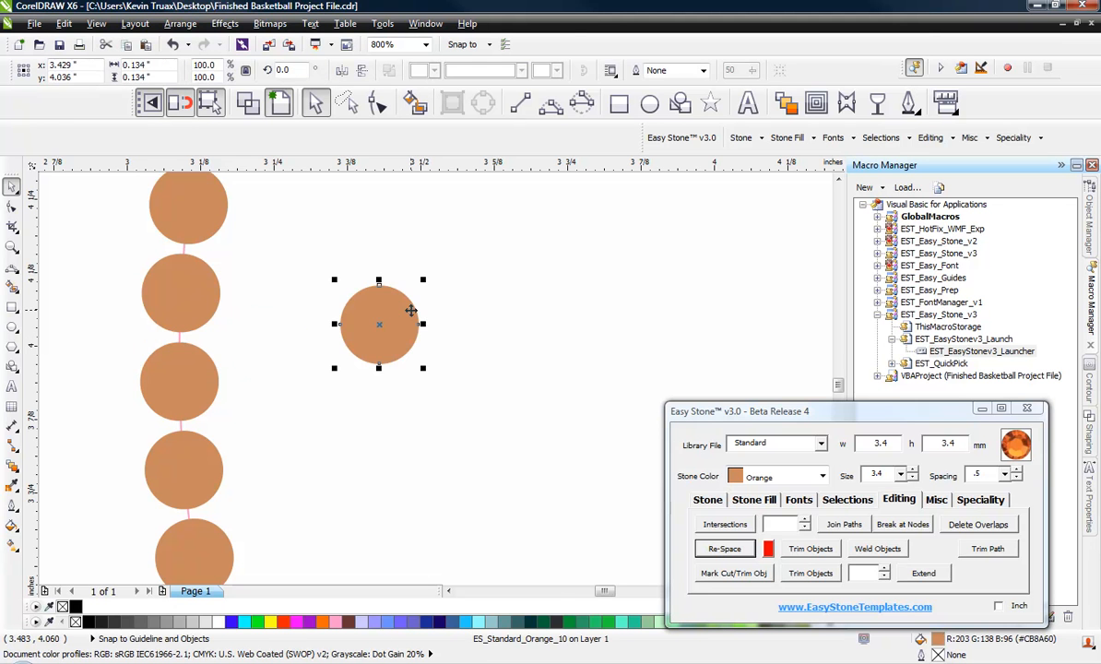
key("Delete")
scroll(164, 325, "down", 4)
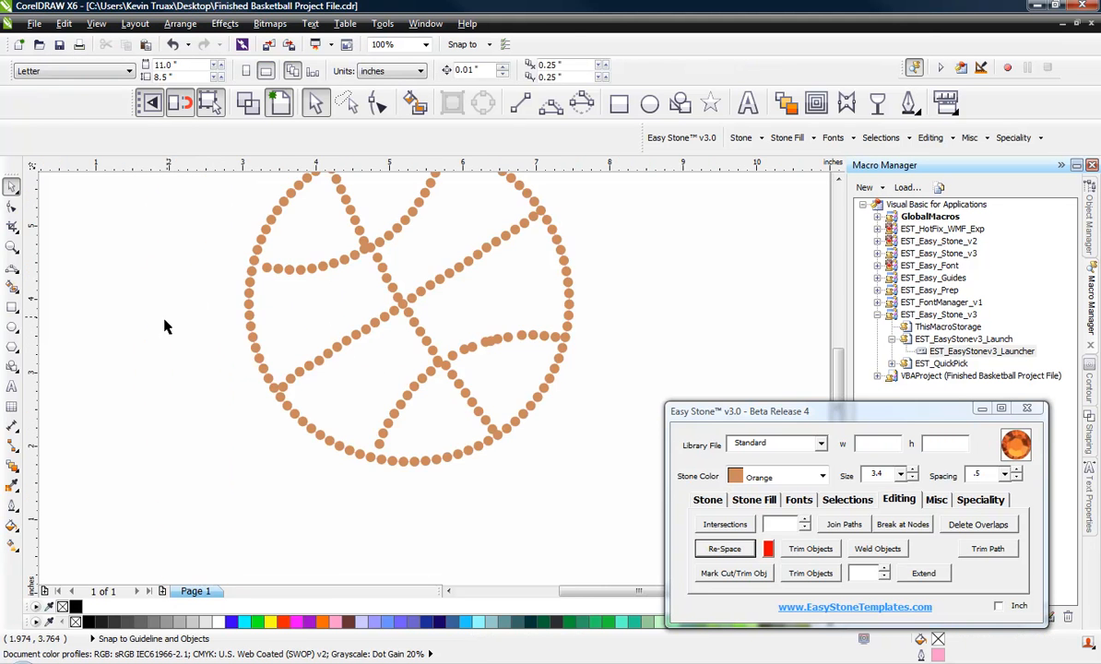
scroll(216, 332, "down", 1)
scroll(263, 267, "up", 1)
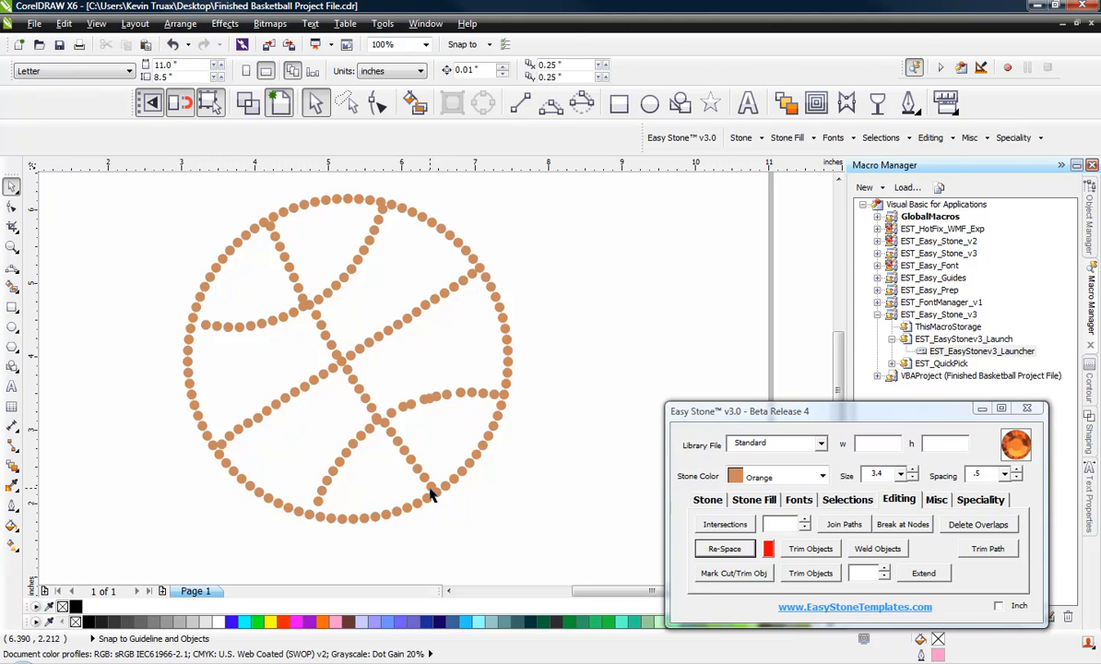
- Draw a 3-point curve about 2.35 by 3.68 inches along the long upper-left to lower-right seam and re-space its stones
left_click(551, 106)
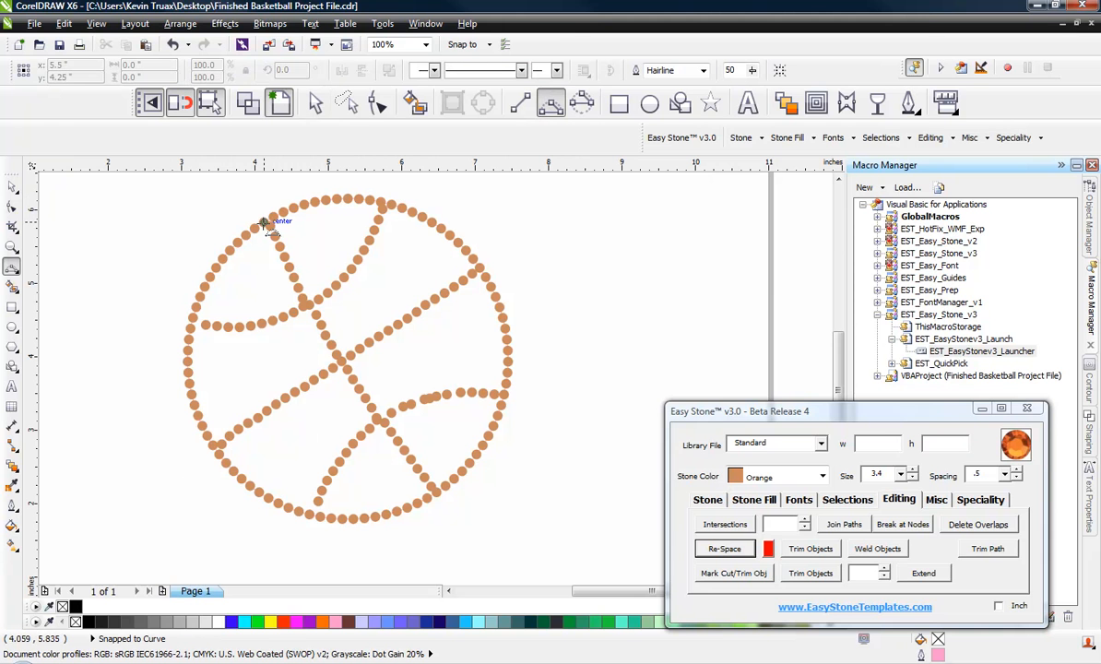
mouse_move(265, 223)
left_mouse_down()
mouse_move(415, 433)
mouse_move(437, 495)
left_mouse_up()
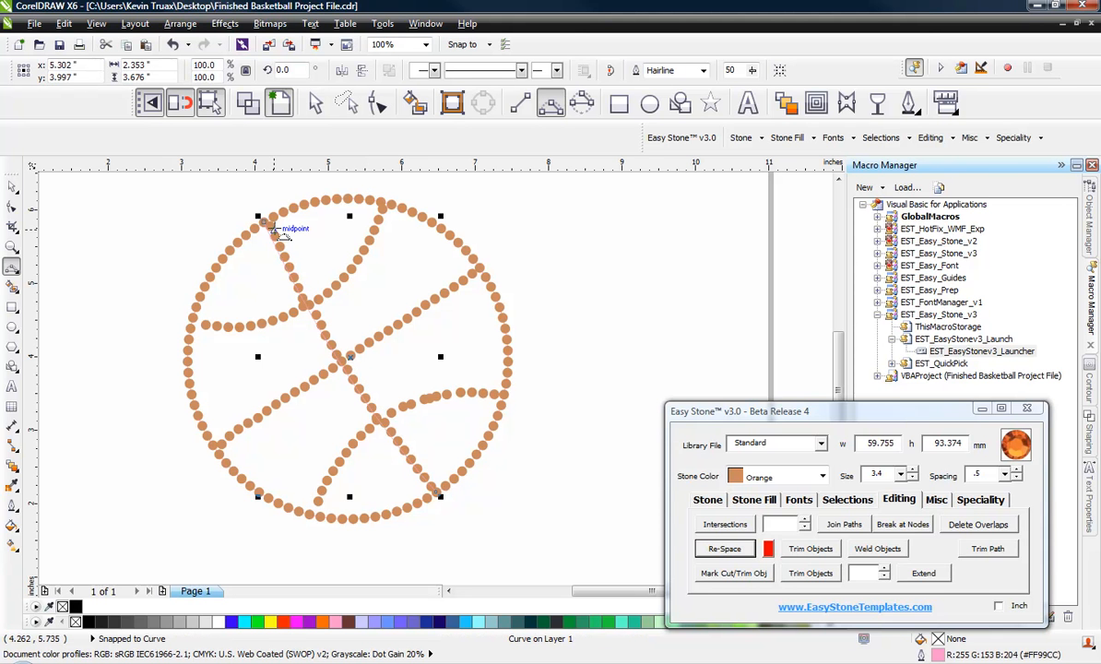
left_click(723, 550)
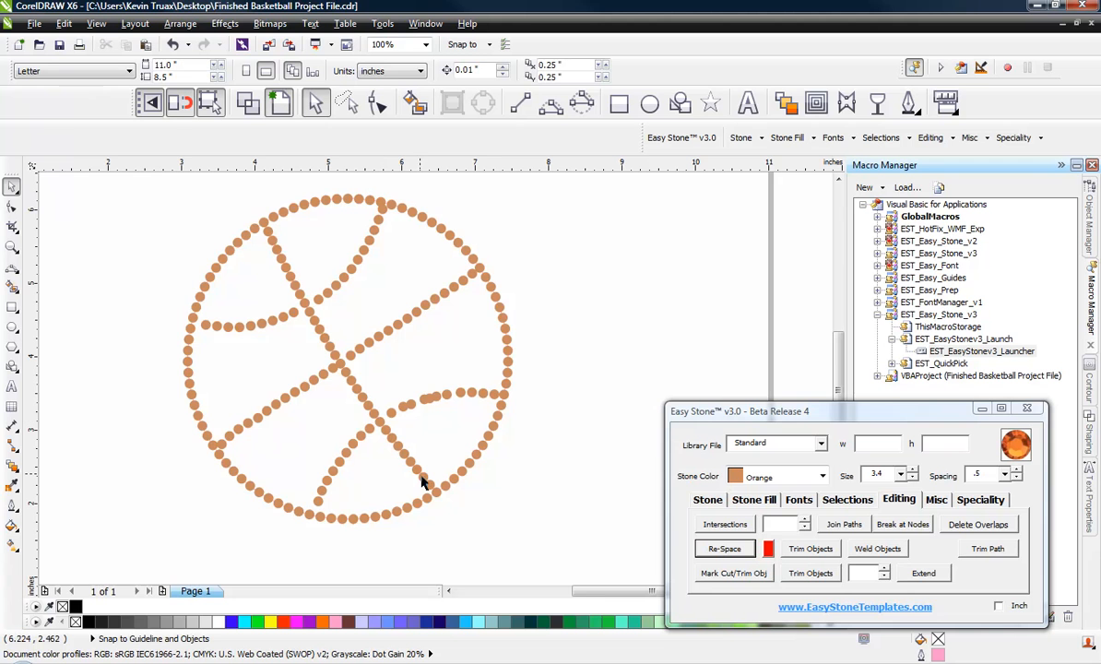
- Delete two stones from the lower part of the long upper-left to lower-right seam and re-space the remaining ones
scroll(419, 480, "up", 2)
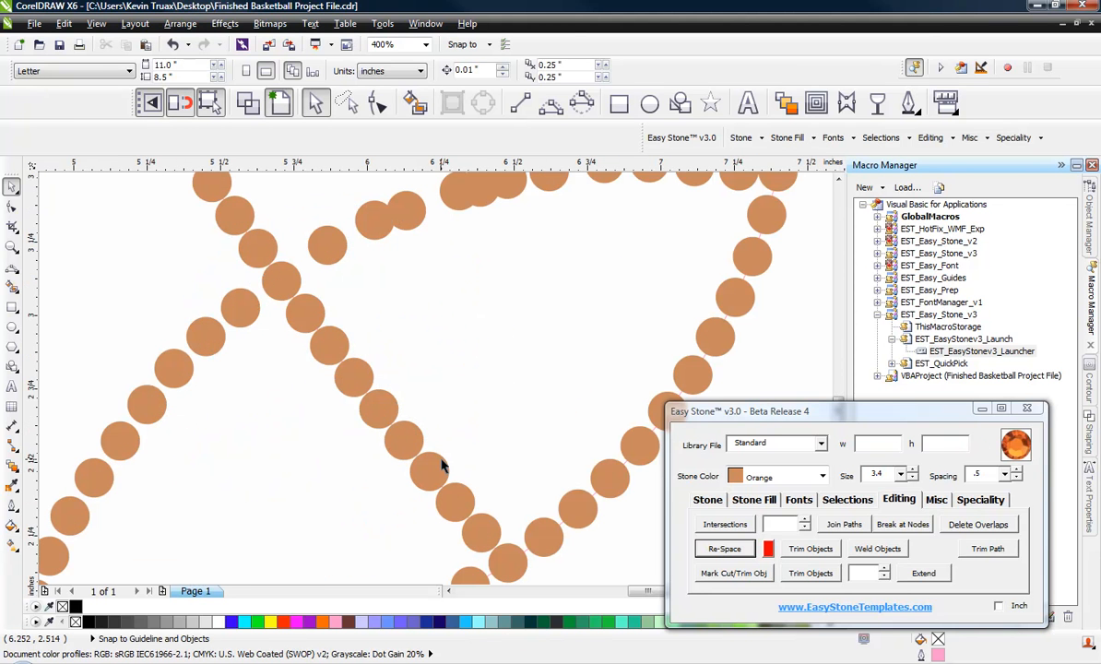
left_click(441, 461)
key("Delete")
left_click(417, 441)
key("Delete")
left_click(421, 462)
left_click(699, 546)
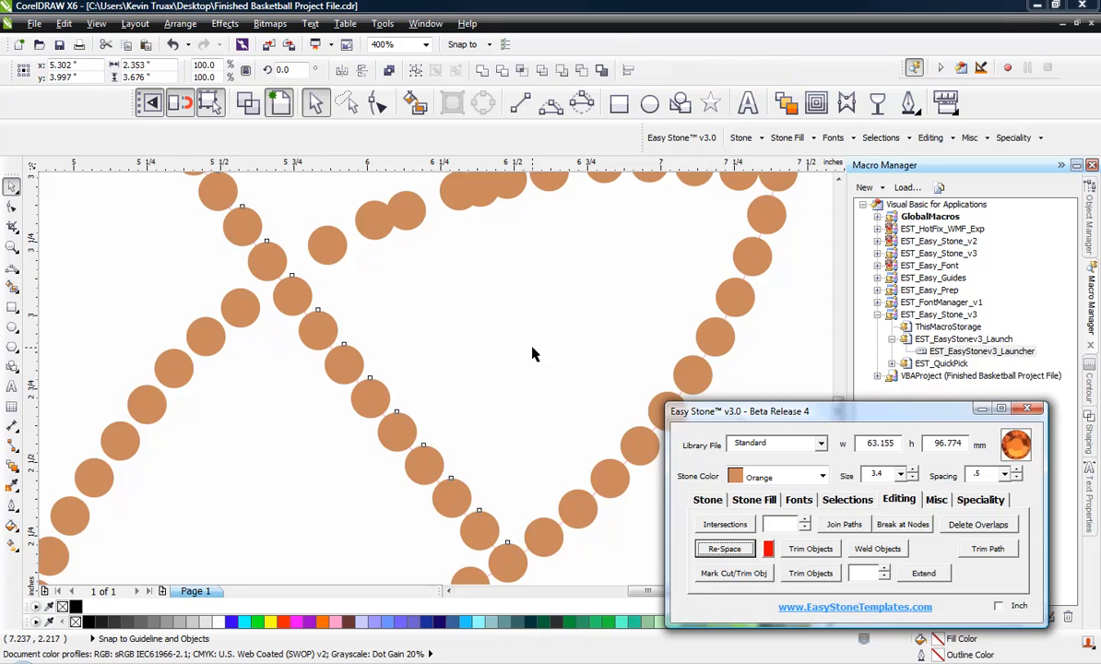
scroll(455, 436, "down", 3)
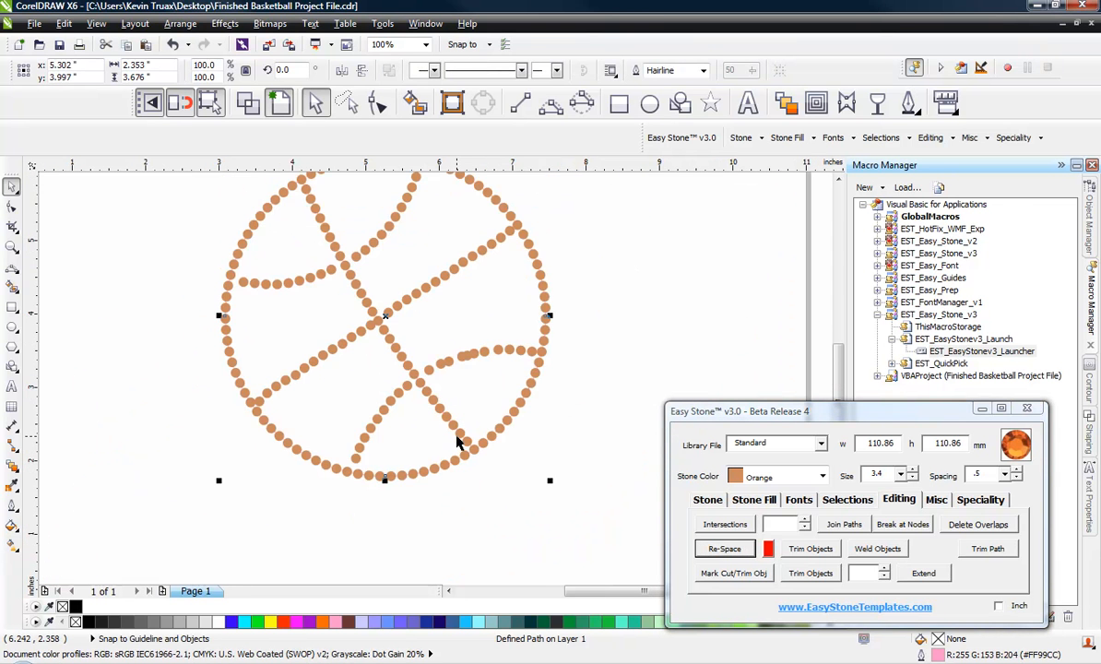
left_click(463, 511)
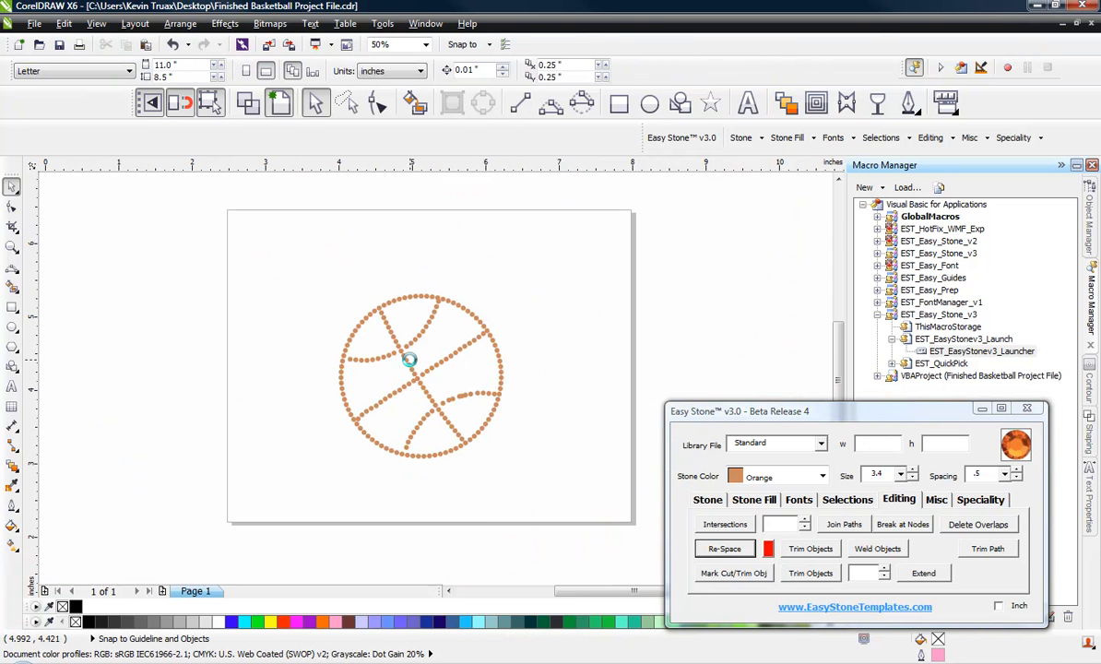
- Draw a 3-point curve about 0.91 by 1.33 inches from the lower seam crossing down to the outer ring and re-space its stones
scroll(411, 360, "up", 1)
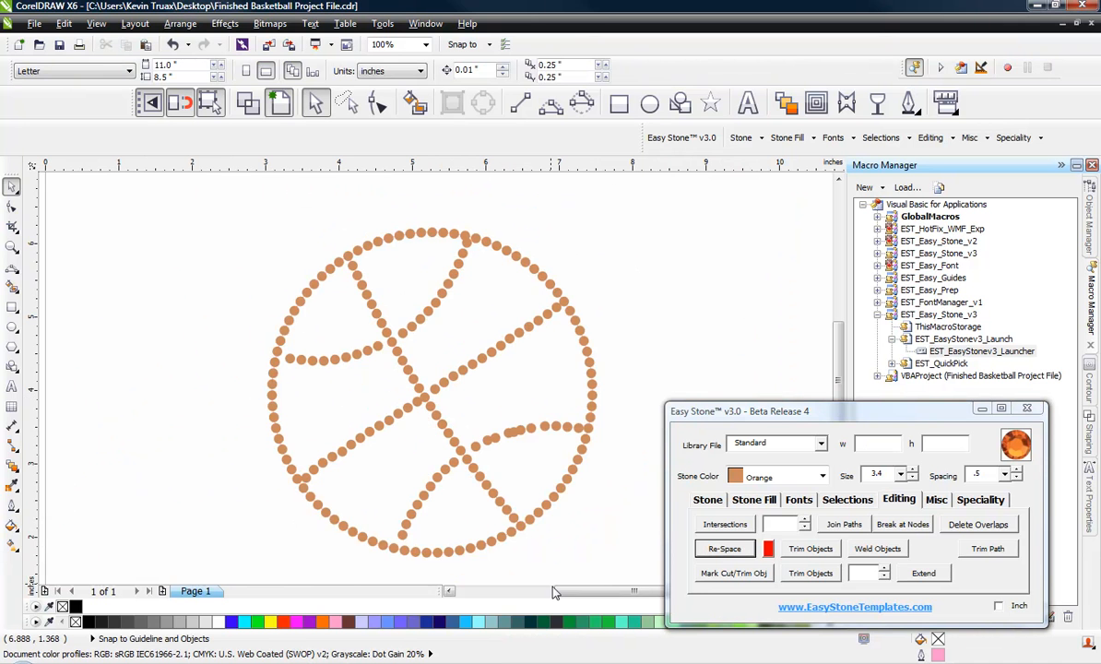
scroll(504, 537, "up", 1)
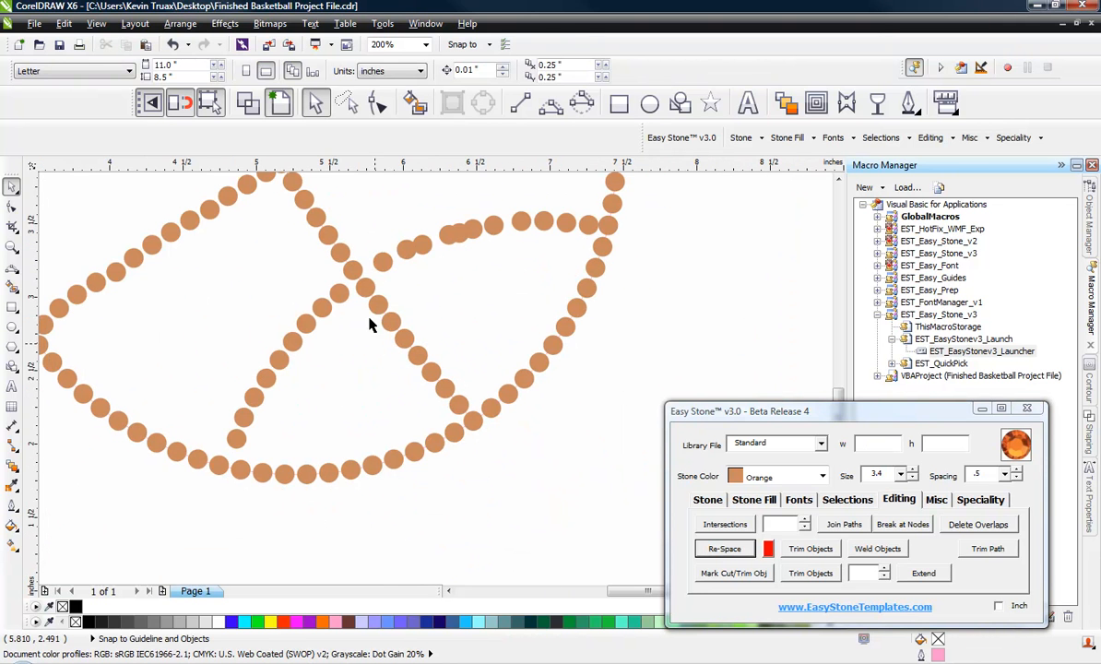
scroll(264, 293, "down", 1)
scroll(492, 288, "up", 2)
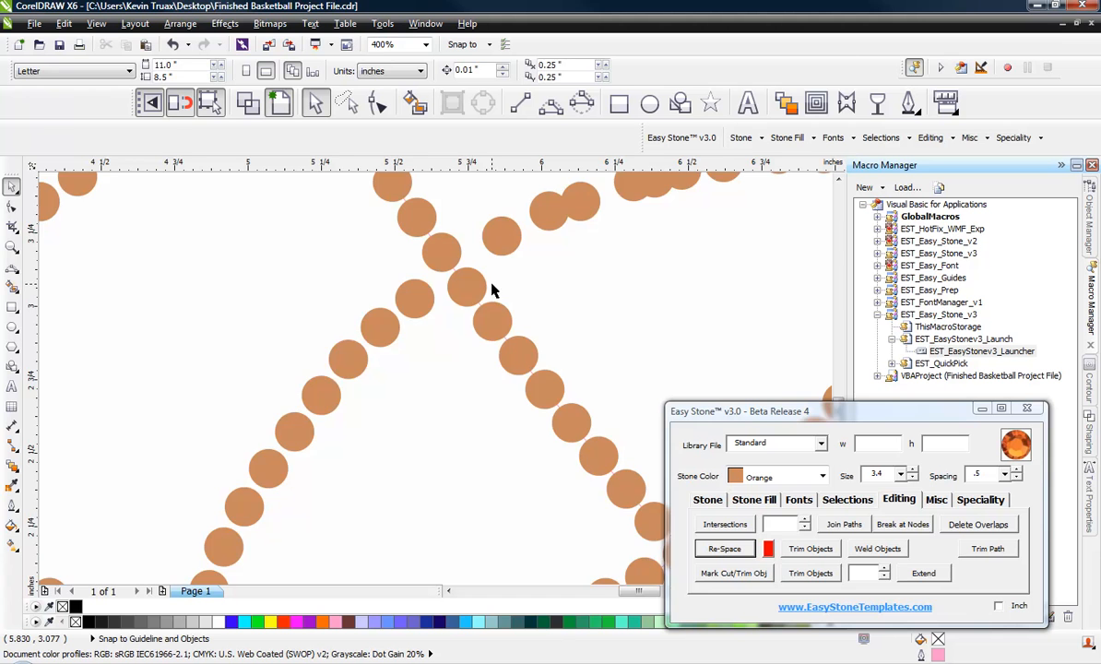
scroll(491, 288, "down", 1)
left_click(551, 102)
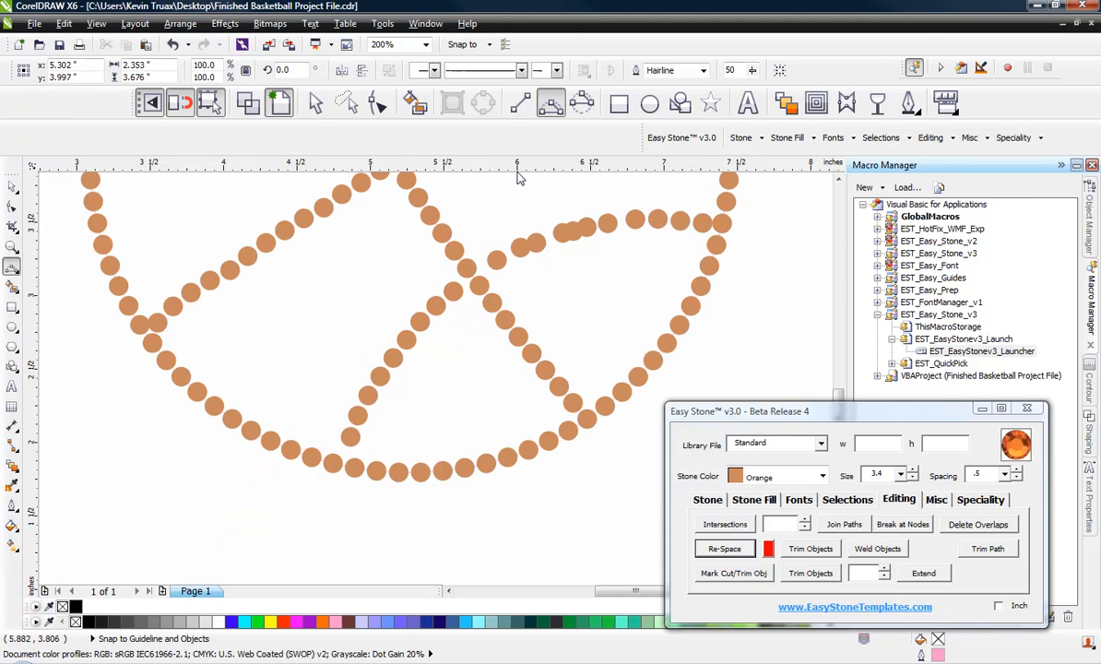
left_click_drag(466, 268, 334, 462)
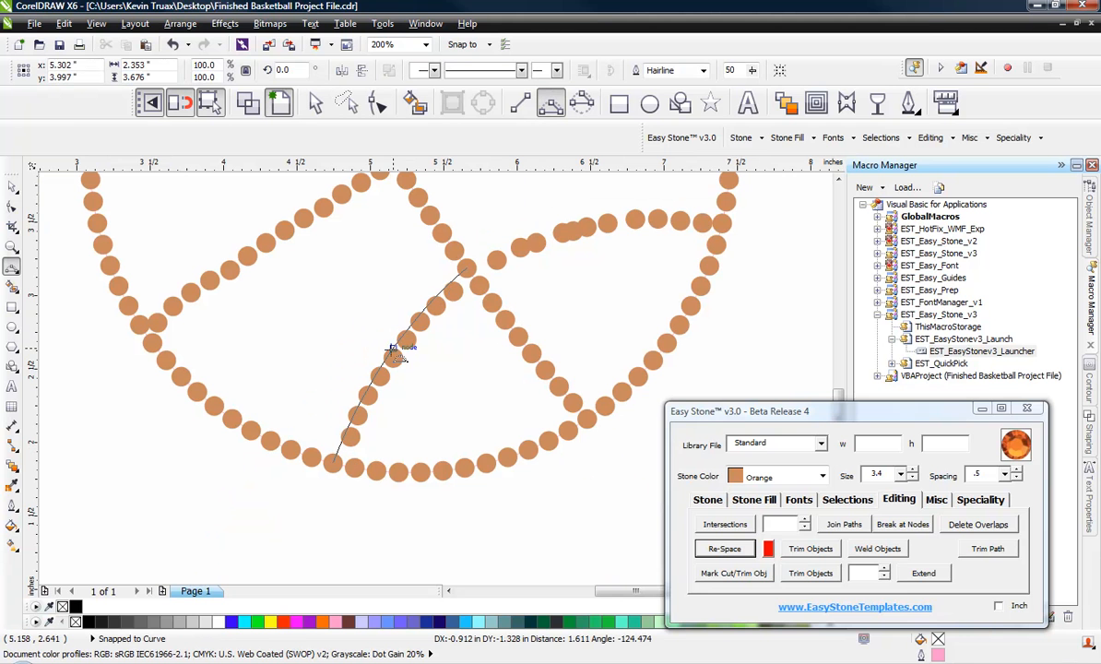
left_click(724, 549)
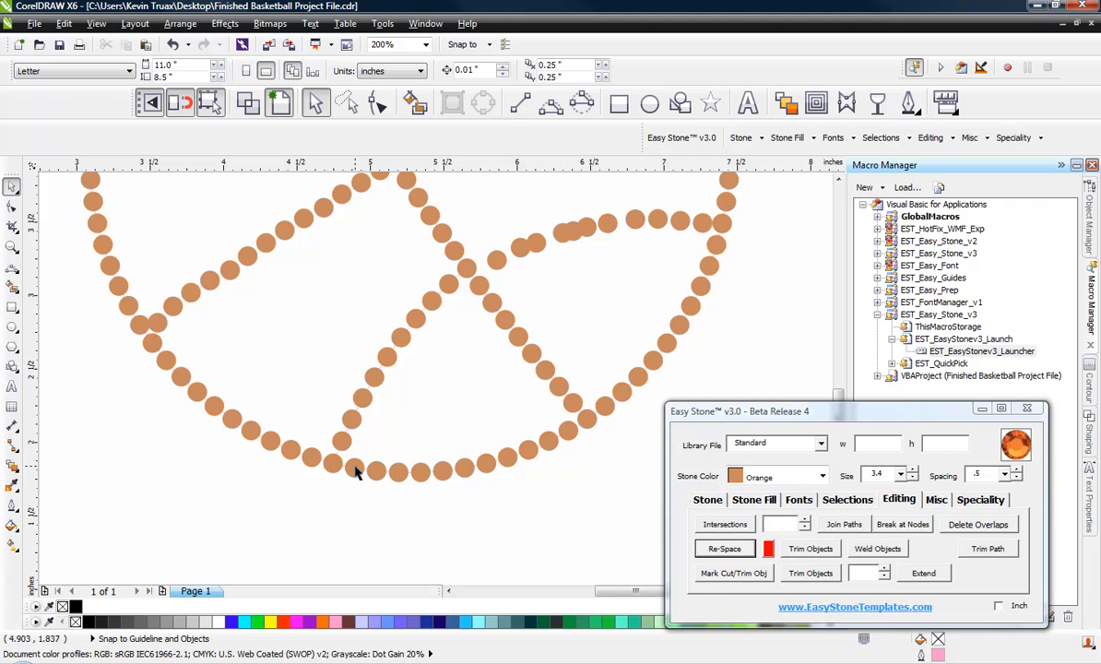
- Draw a 3-point curve about 1.74 inches wide from the lower seam crossing to the ring's right side and re-space its stones
left_click(551, 103)
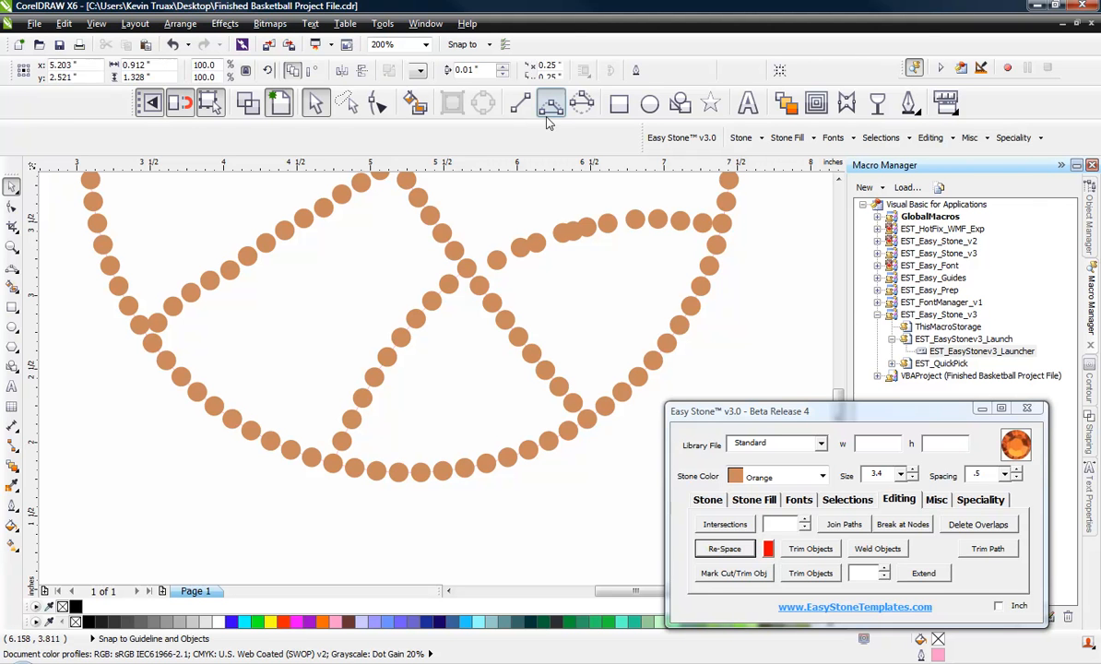
left_click_drag(467, 264, 643, 225)
left_click_drag(711, 231, 723, 223)
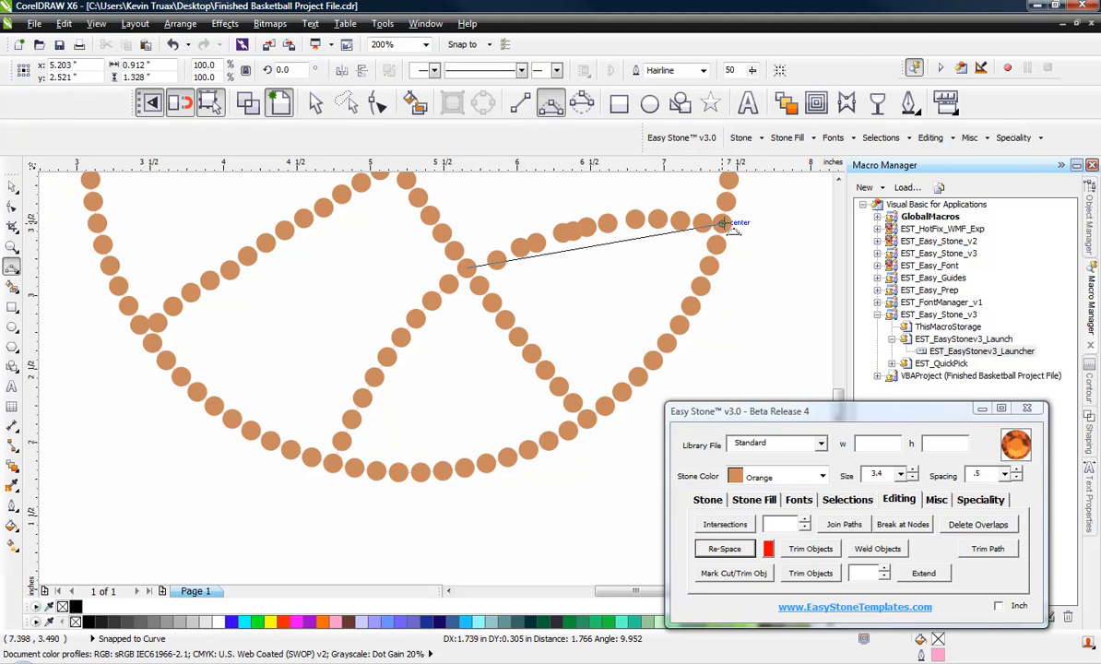
left_click(590, 226)
left_click(724, 550)
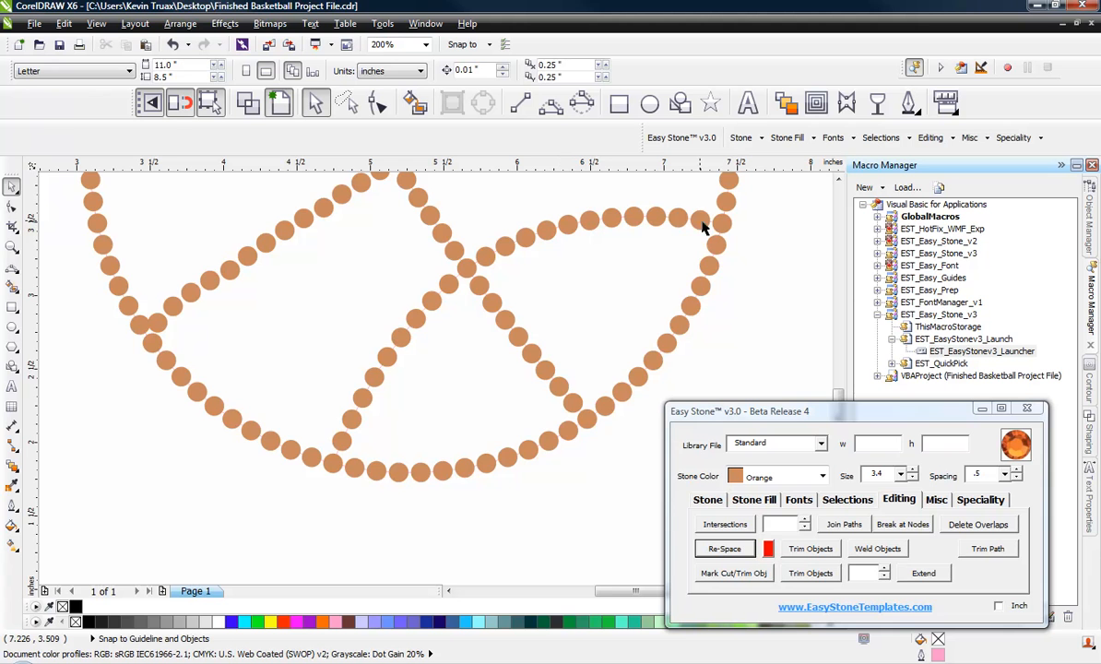
- Draw a 3-point curve about 1.56 inches wide from the upper seam crossing to the ring's left side and re-space its stones
scroll(369, 445, "down", 4)
scroll(413, 433, "up", 4)
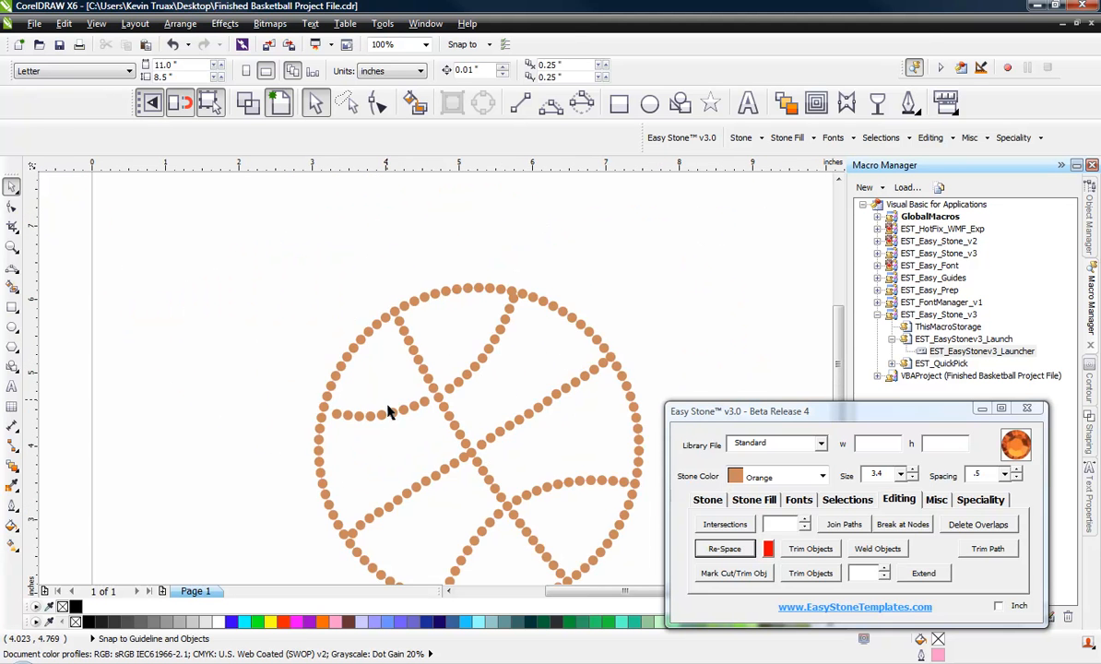
left_click(550, 103)
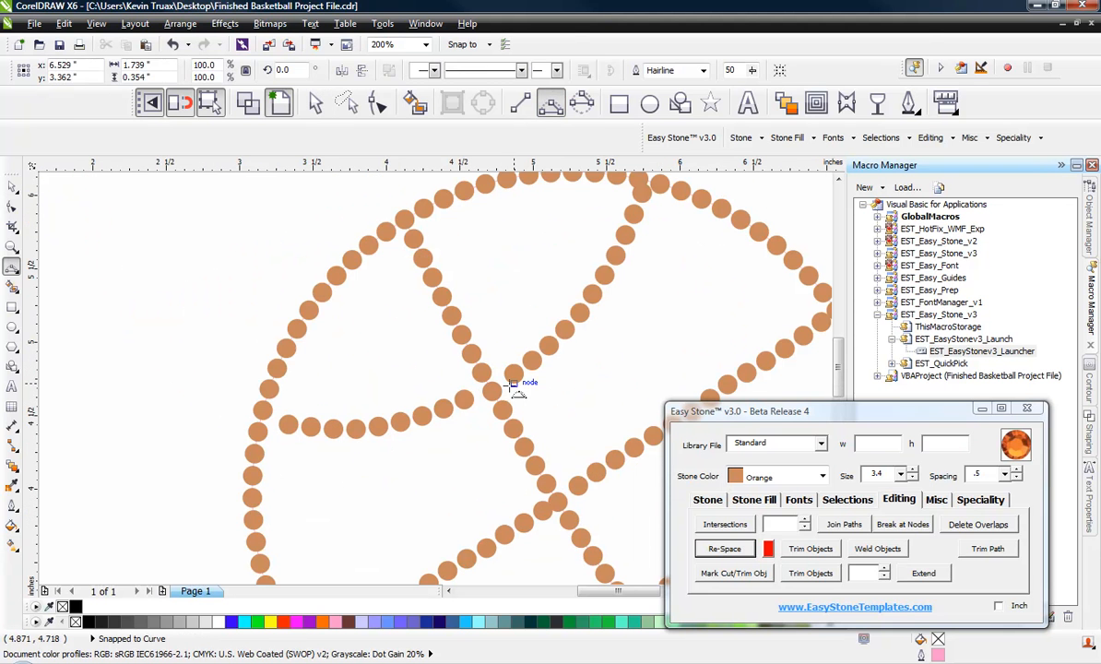
left_click_drag(493, 391, 262, 409)
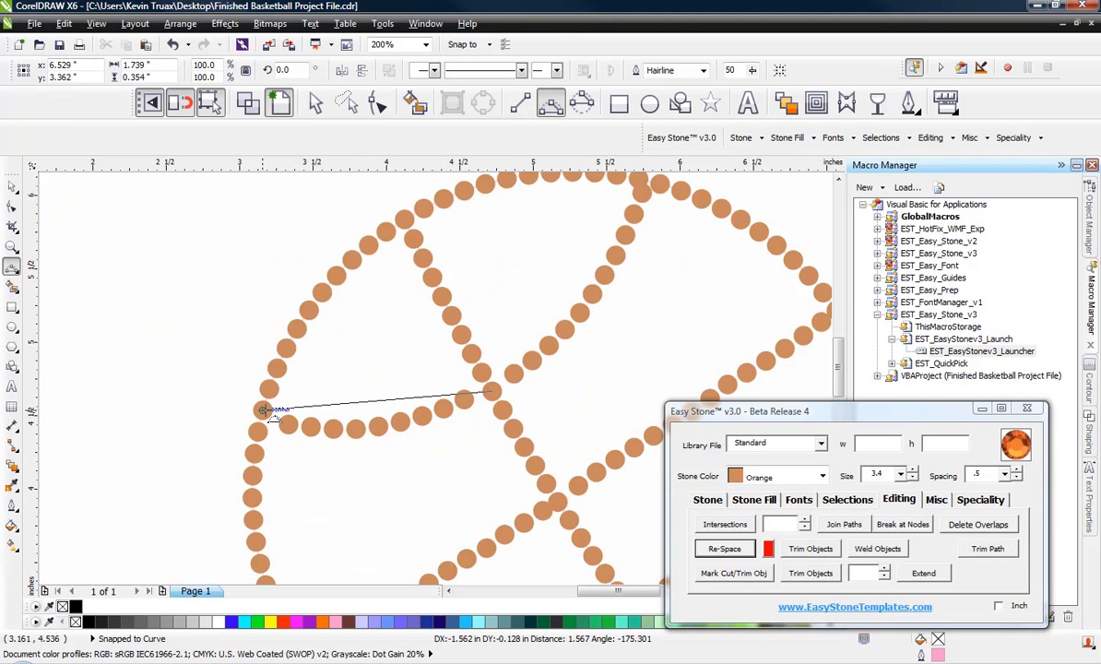
left_click(379, 426)
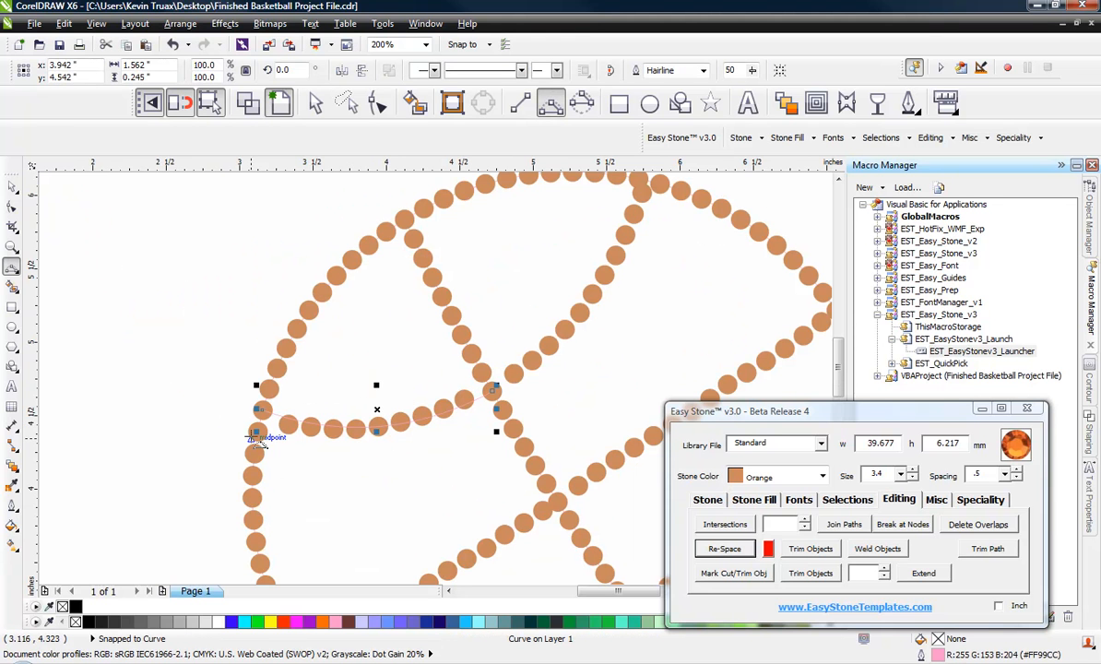
left_click(723, 549)
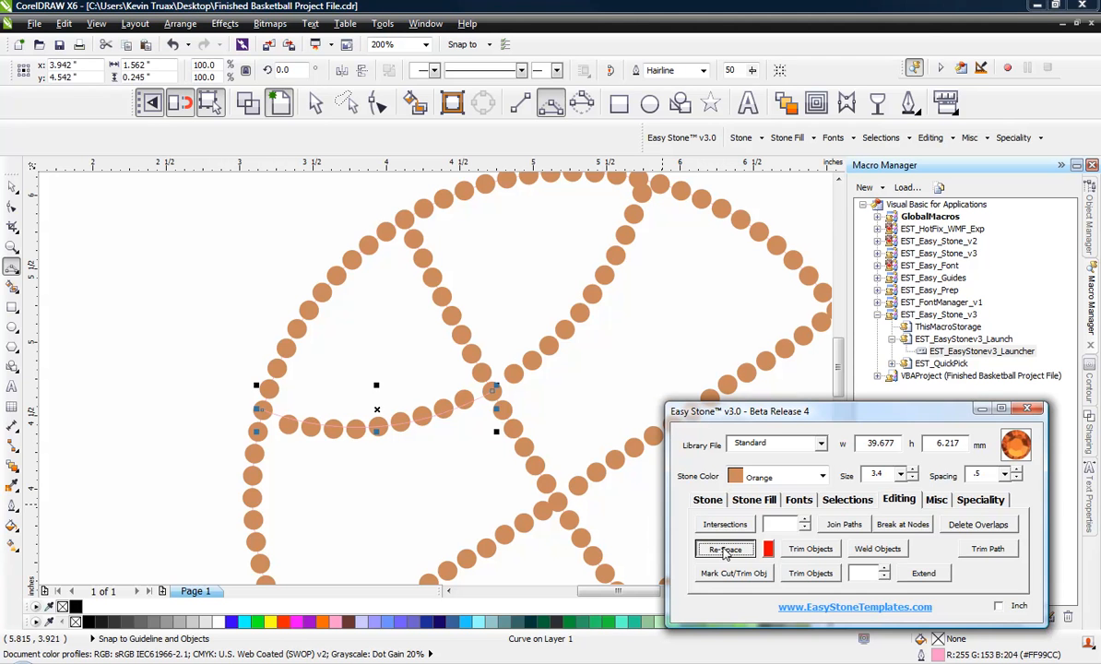
- Draw a 3-point curve about 1.00 by 1.45 inches between the ring's upper edge and the upper seam crossing and re-space its stones
left_click(189, 406)
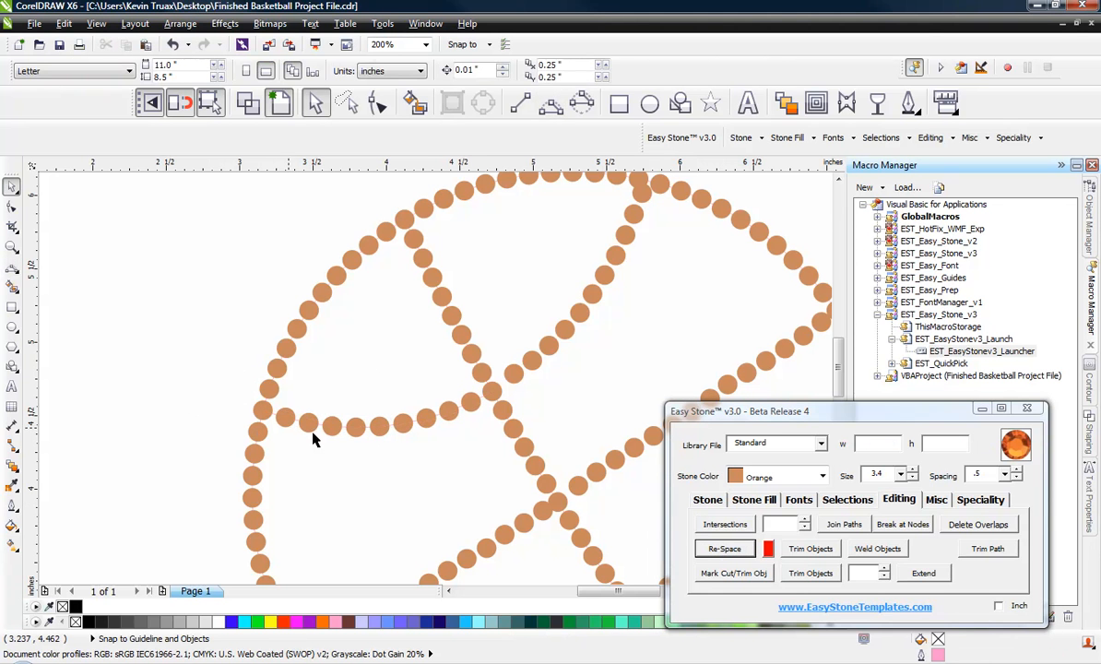
left_click(551, 104)
left_click_drag(604, 276, 488, 394)
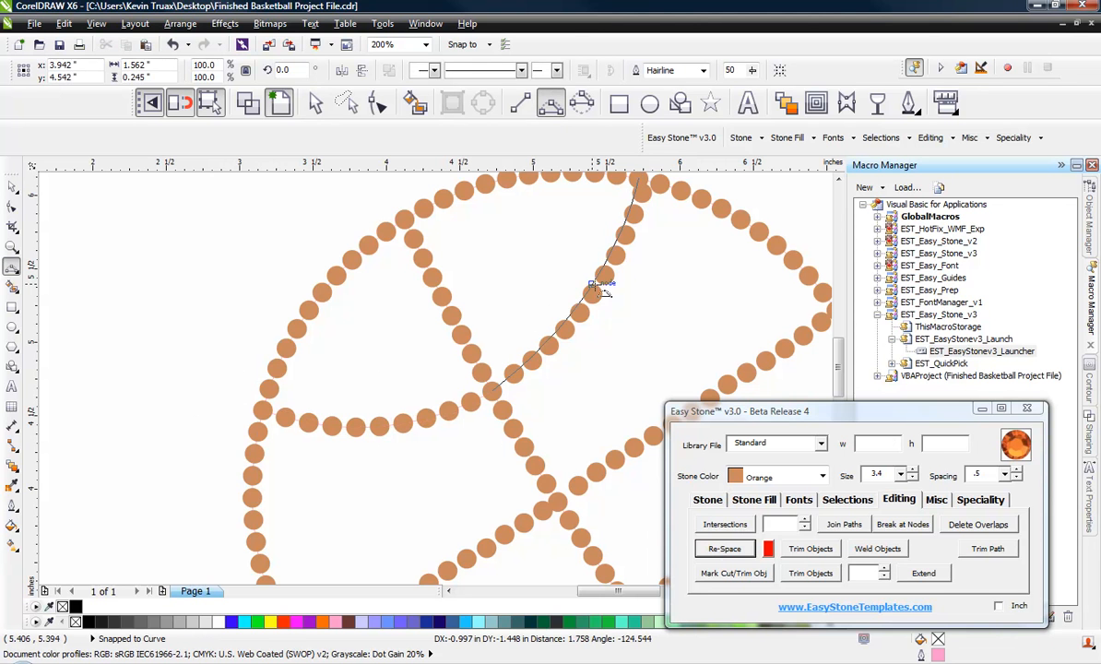
left_click(739, 548)
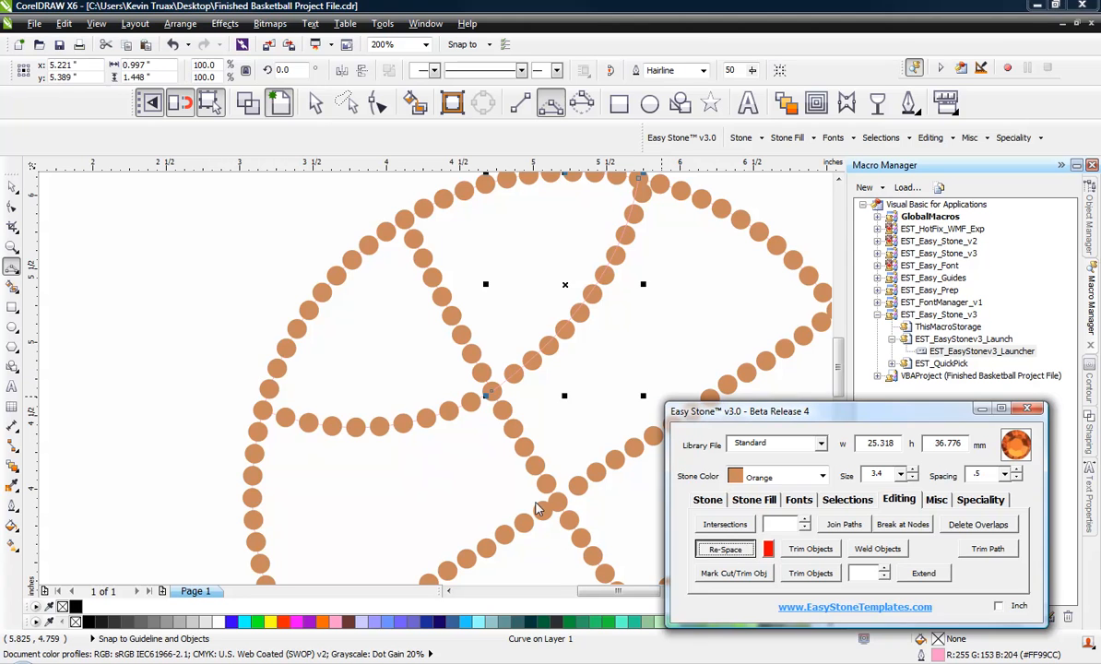
left_click(223, 314)
scroll(222, 305, "down", 2)
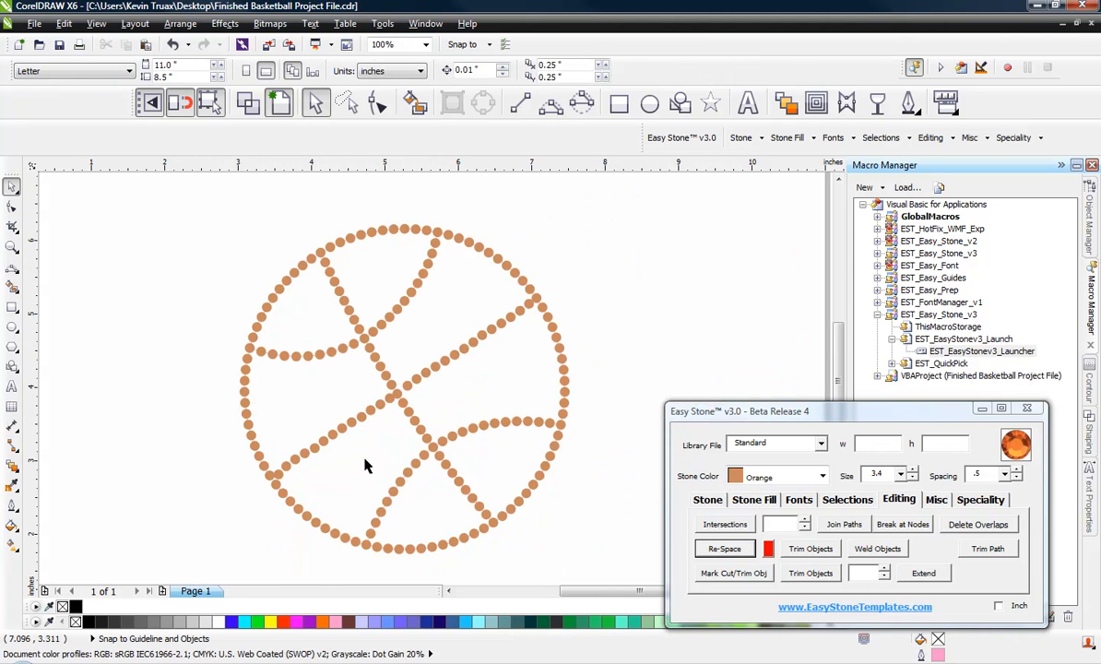
- Draw a 3-point curve about 1.74 by 1.11 inches from the center seam crossing to the ring's lower-left edge and re-space its stones
scroll(291, 454, "up", 1)
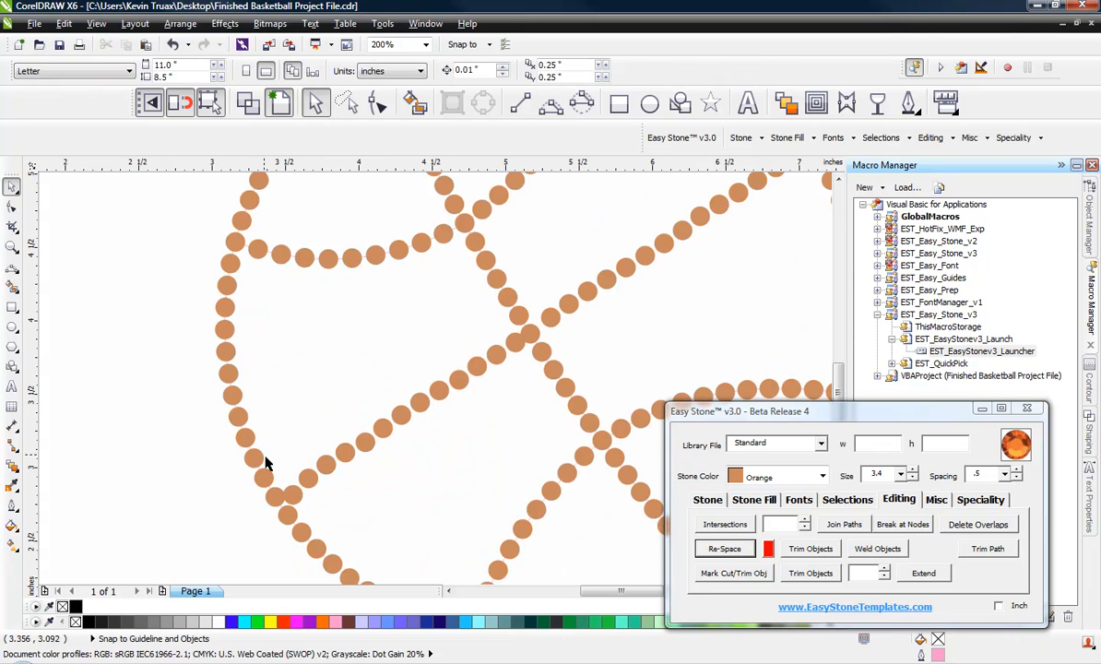
left_click(551, 103)
left_click(531, 333)
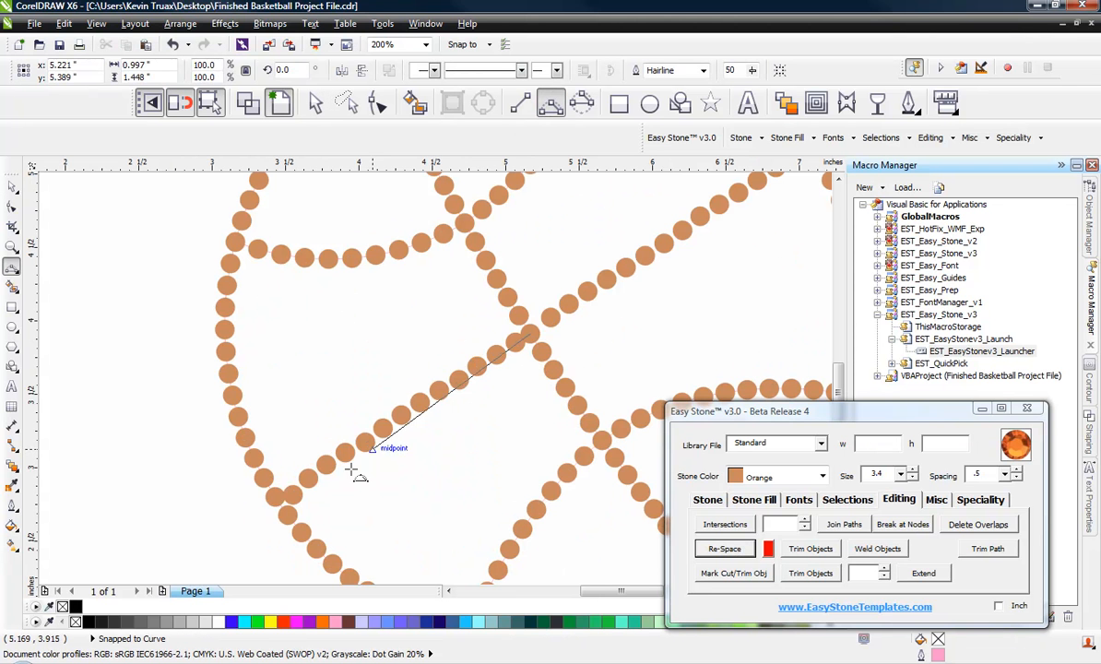
left_click(277, 493)
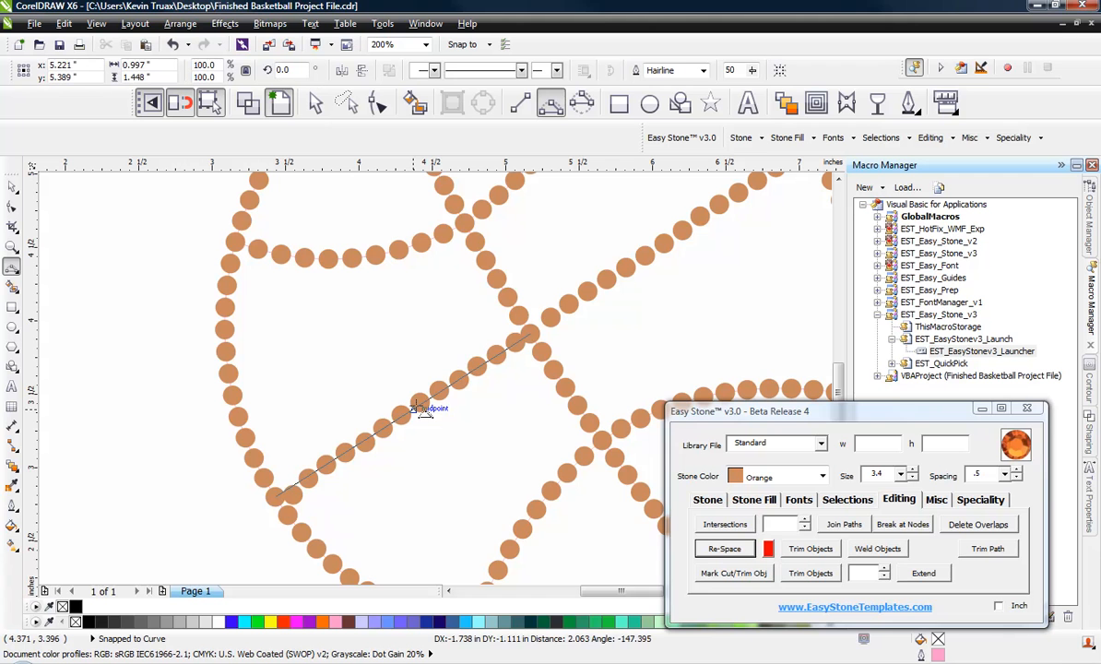
left_click(725, 551)
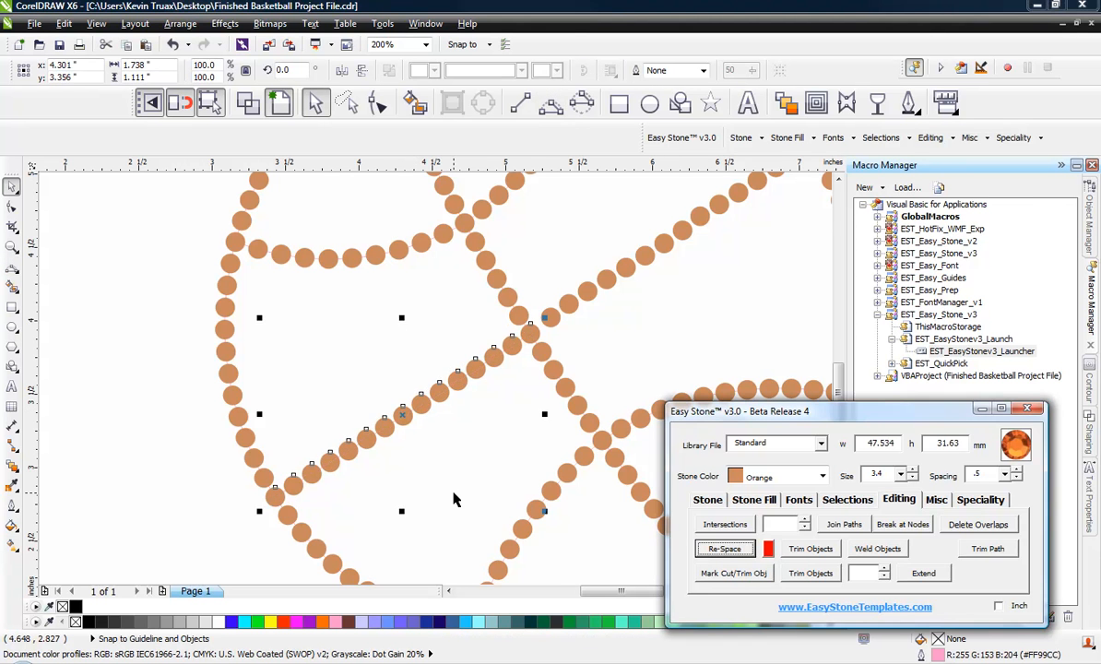
- Draw a 3-point curve about 1.90 by 1.31 inches from the ring's upper-right edge to the center seam crossing and re-space its stones
scroll(295, 376, "down", 1)
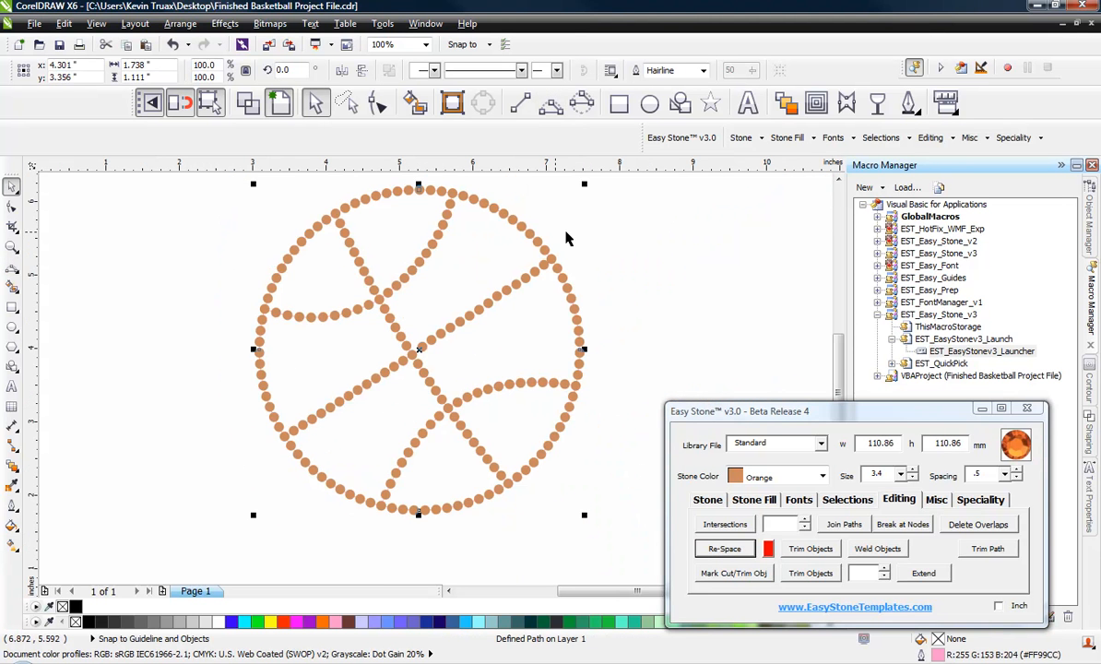
left_click(551, 103)
scroll(570, 252, "up", 1)
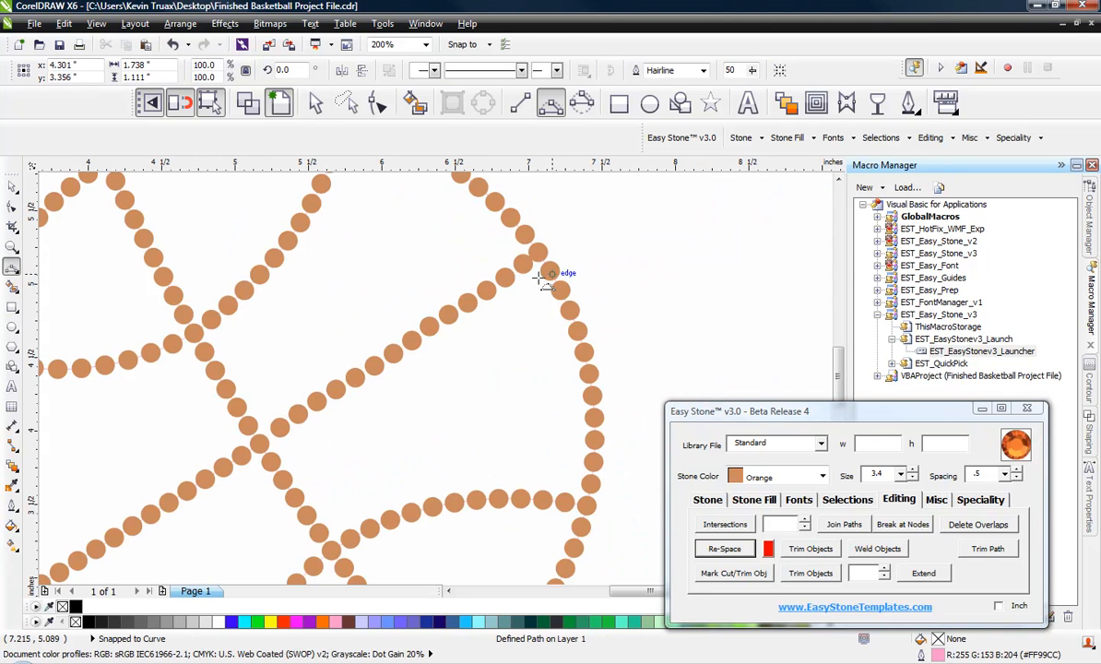
left_click_drag(538, 254, 255, 448)
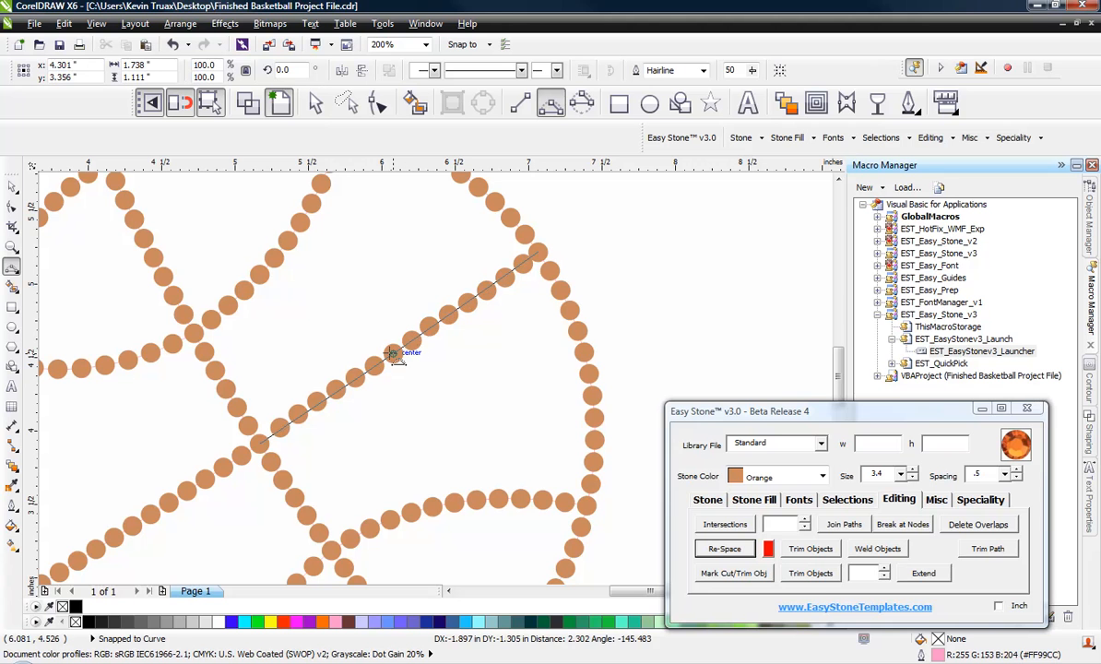
left_click(725, 549)
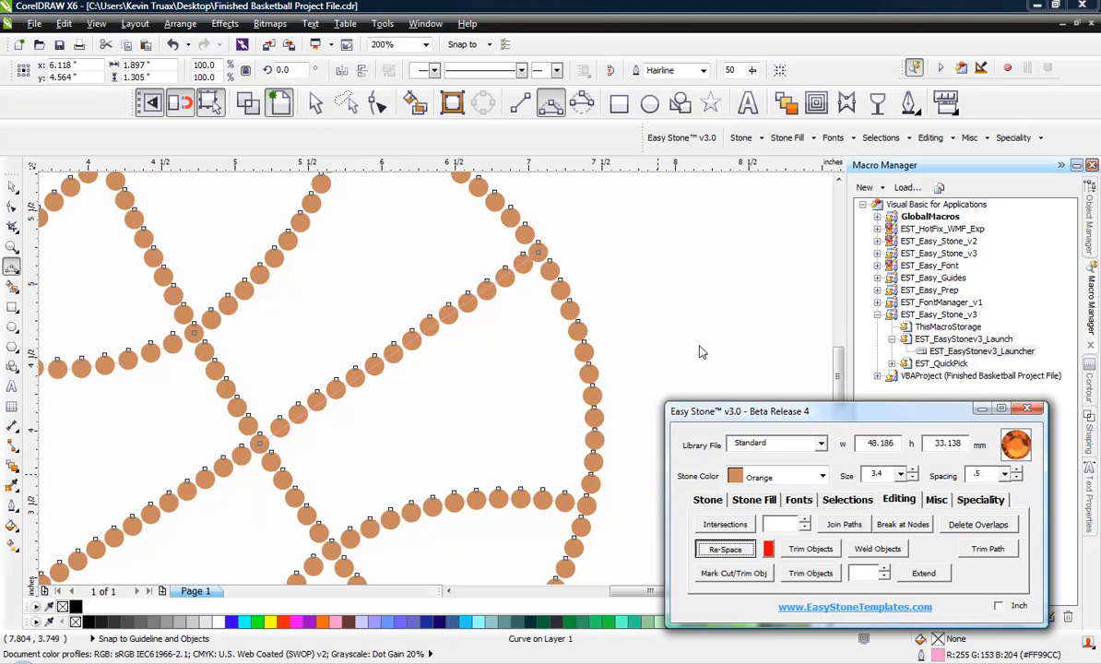
left_click(658, 278)
scroll(499, 295, "down", 2)
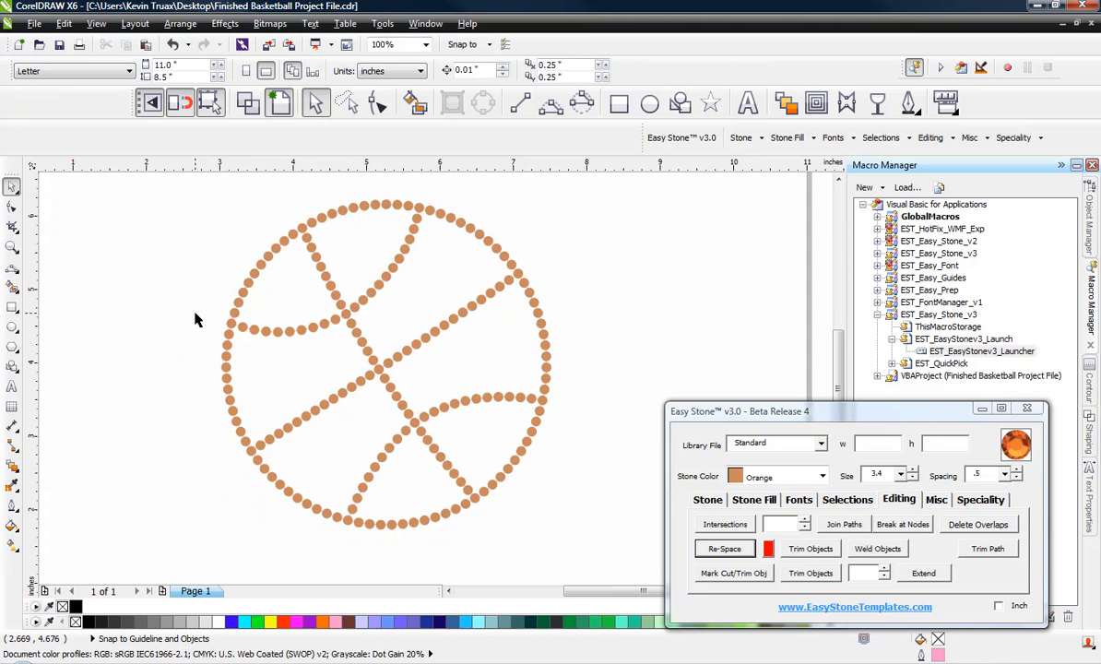
- Place a copy of the whole stone basketball beside the page, to the right of the original
scroll(194, 319, "down", 1)
scroll(278, 304, "up", 1)
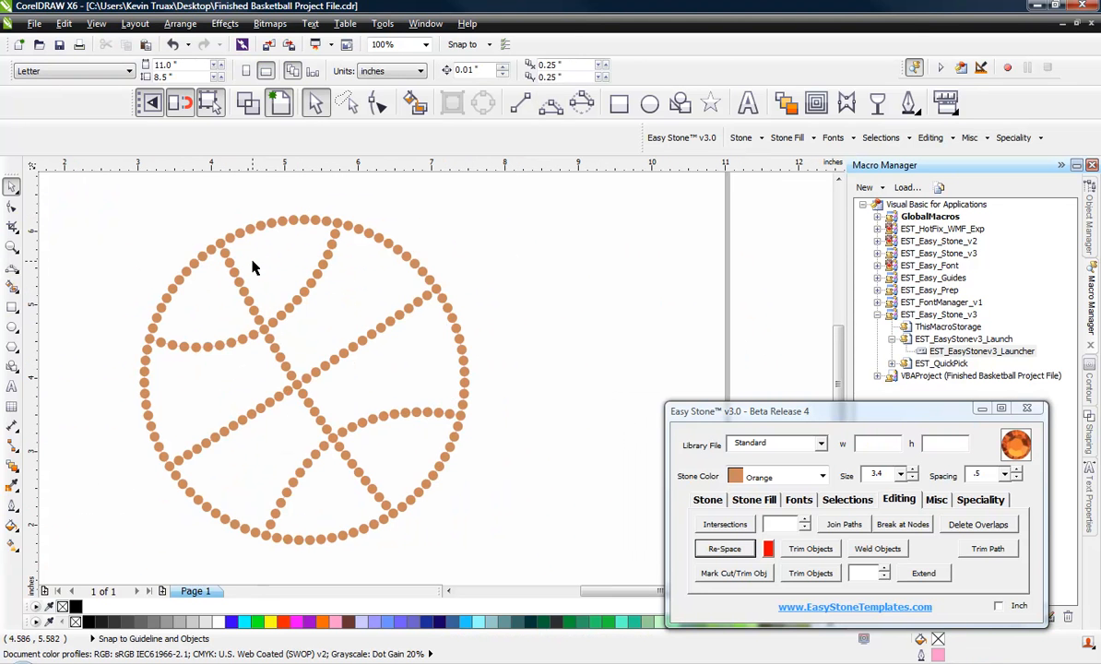
scroll(347, 269, "down", 1)
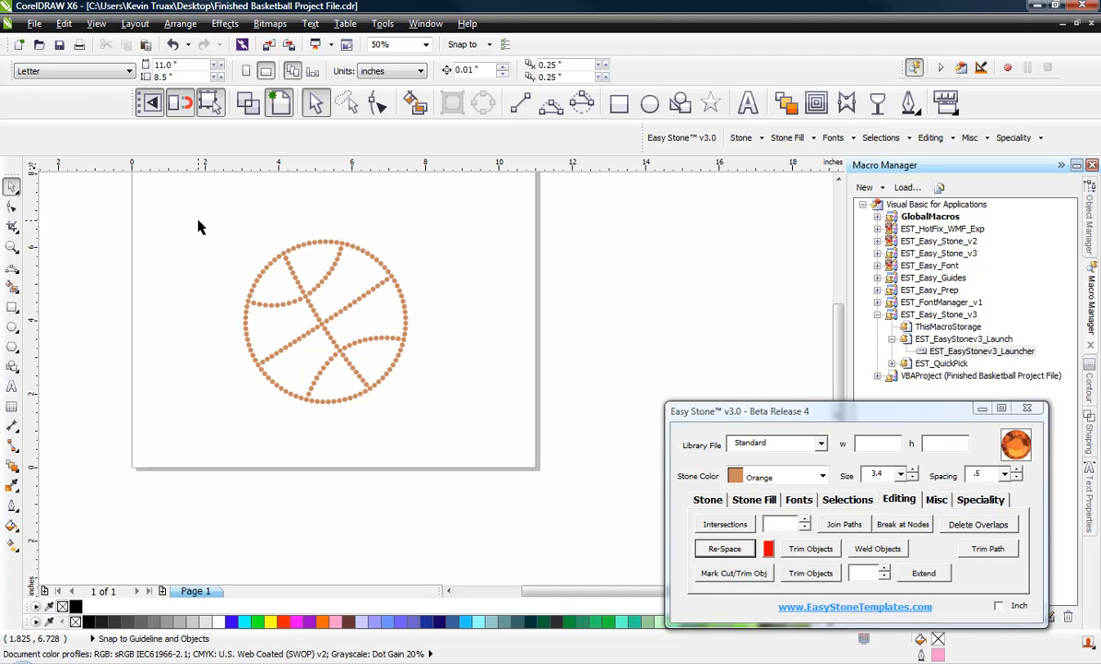
left_click_drag(199, 221, 463, 446)
left_click_drag(324, 328, 665, 335)
right_click(665, 334)
left_click(616, 408)
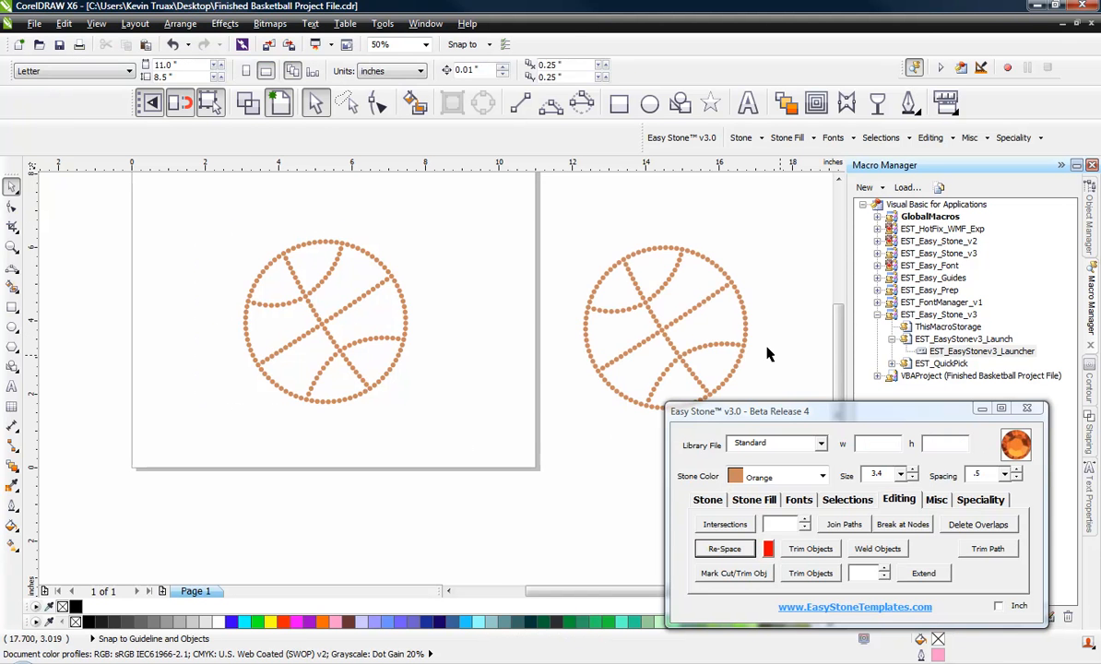
- Clear all stones from the copied basketball, keeping only its paths
scroll(367, 331, "down", 3)
scroll(526, 320, "up", 3)
scroll(527, 322, "up", 2)
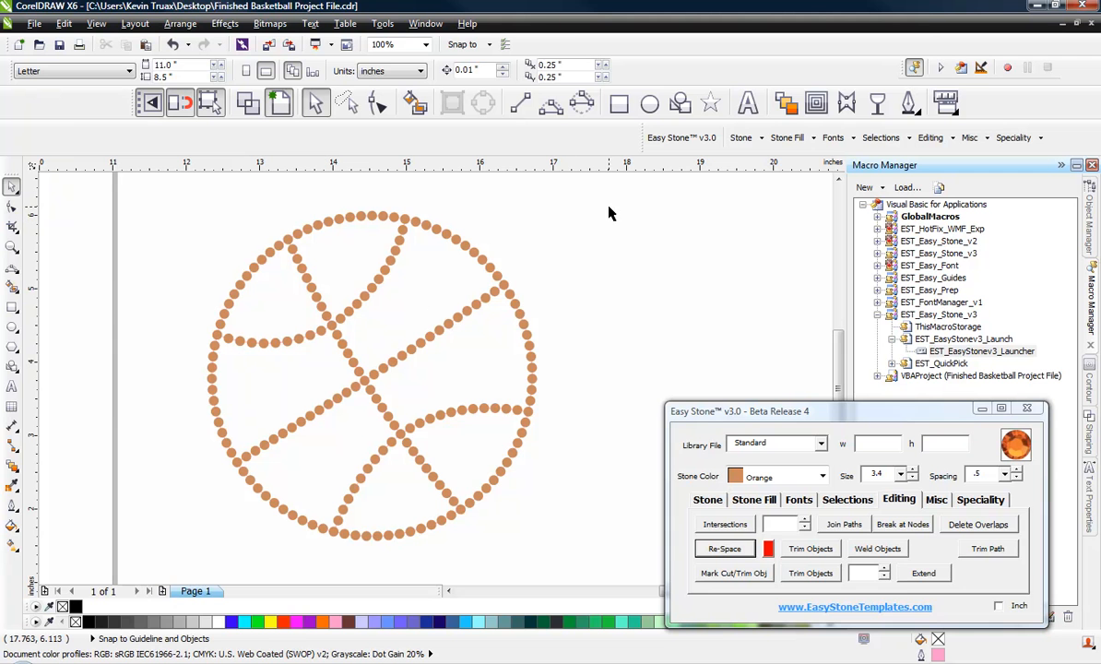
left_click_drag(609, 207, 159, 557)
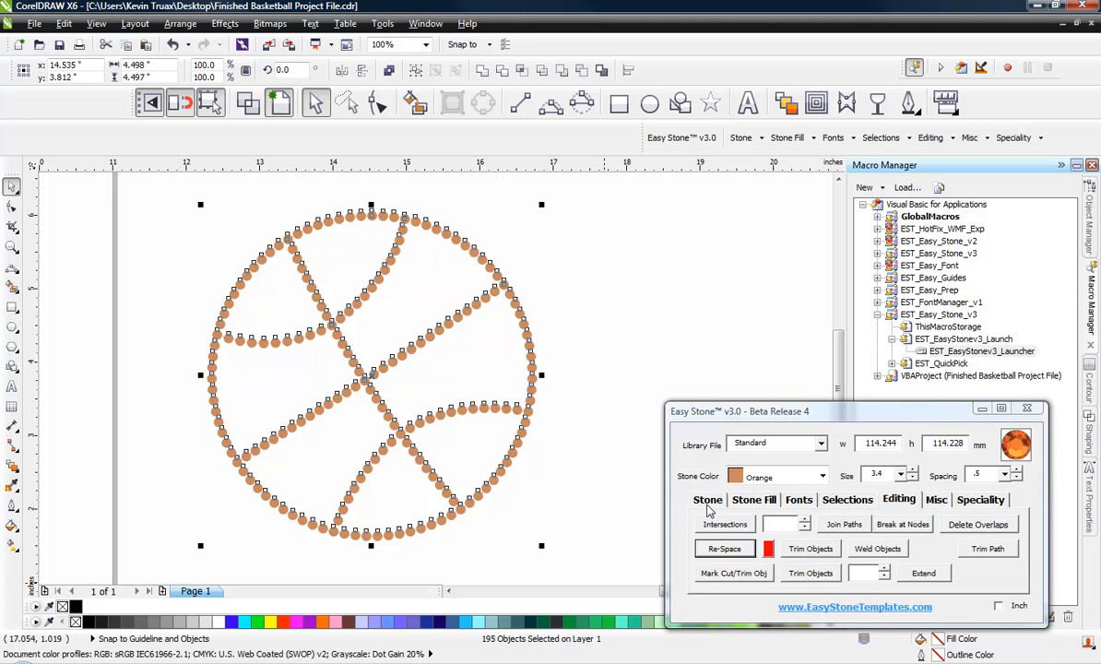
left_click(707, 499)
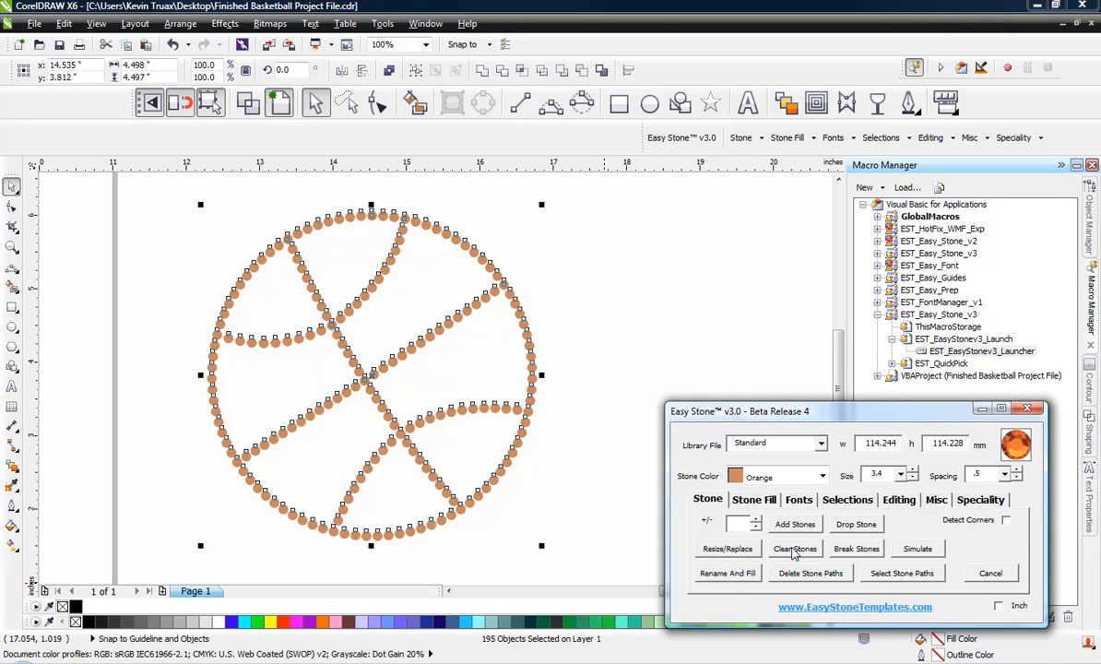
left_click(795, 549)
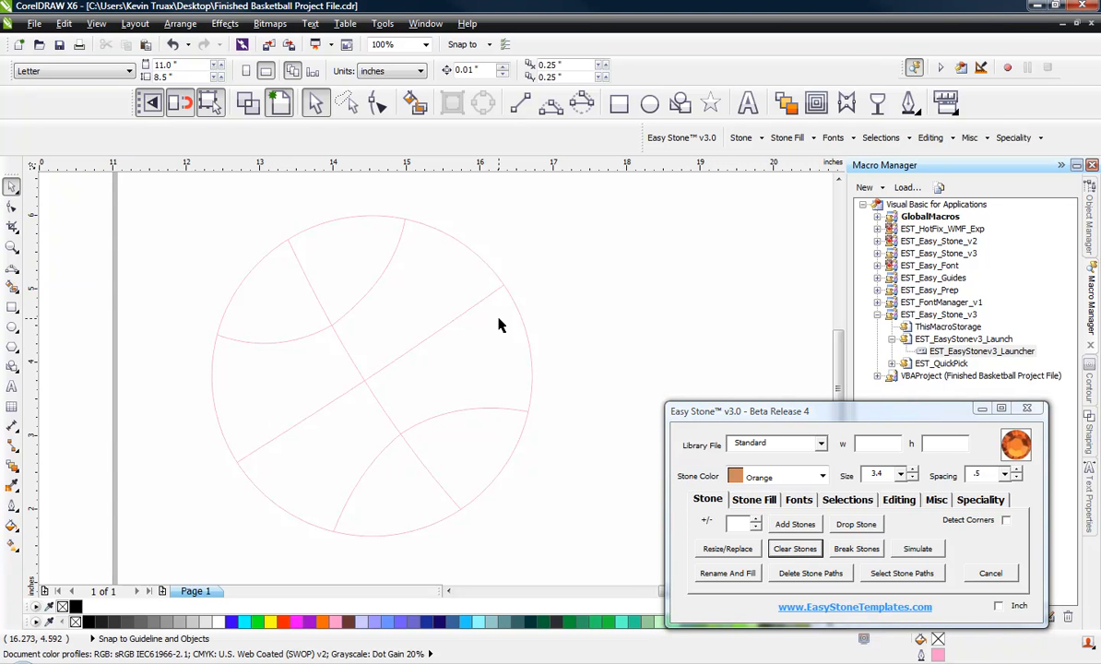
- Scale the copied basketball's paths down proportionally to about 1.88 inches across
scroll(498, 325, "down", 2)
left_click_drag(525, 199, 350, 485)
left_click_drag(520, 432, 417, 479)
scroll(374, 277, "up", 4)
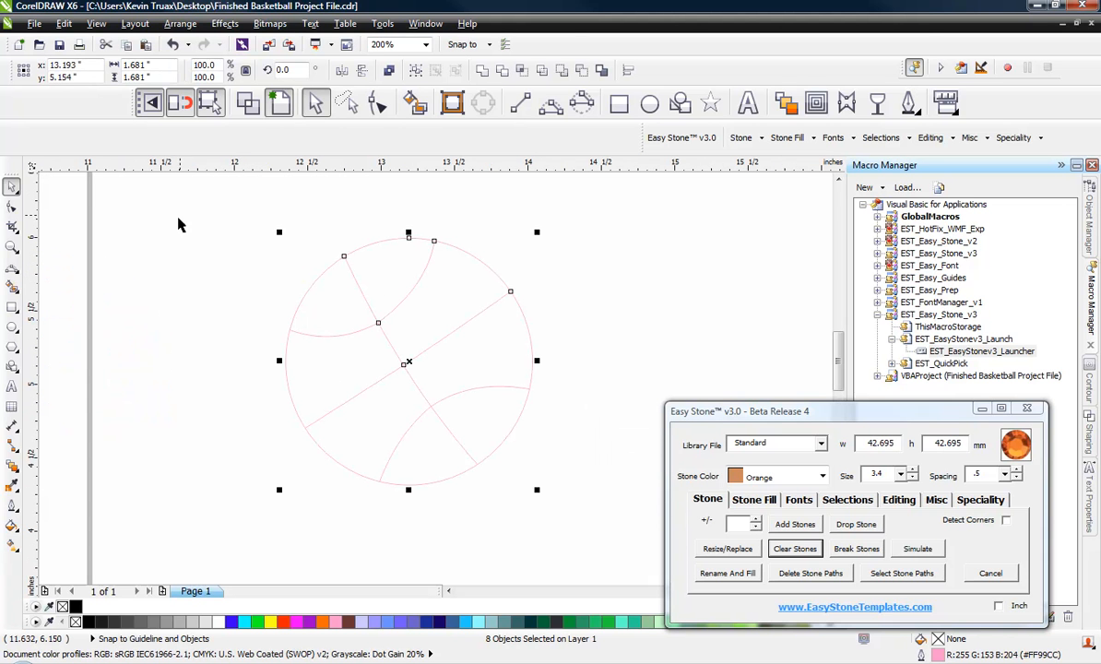
left_click_drag(234, 210, 591, 532)
left_click_drag(537, 490, 567, 519)
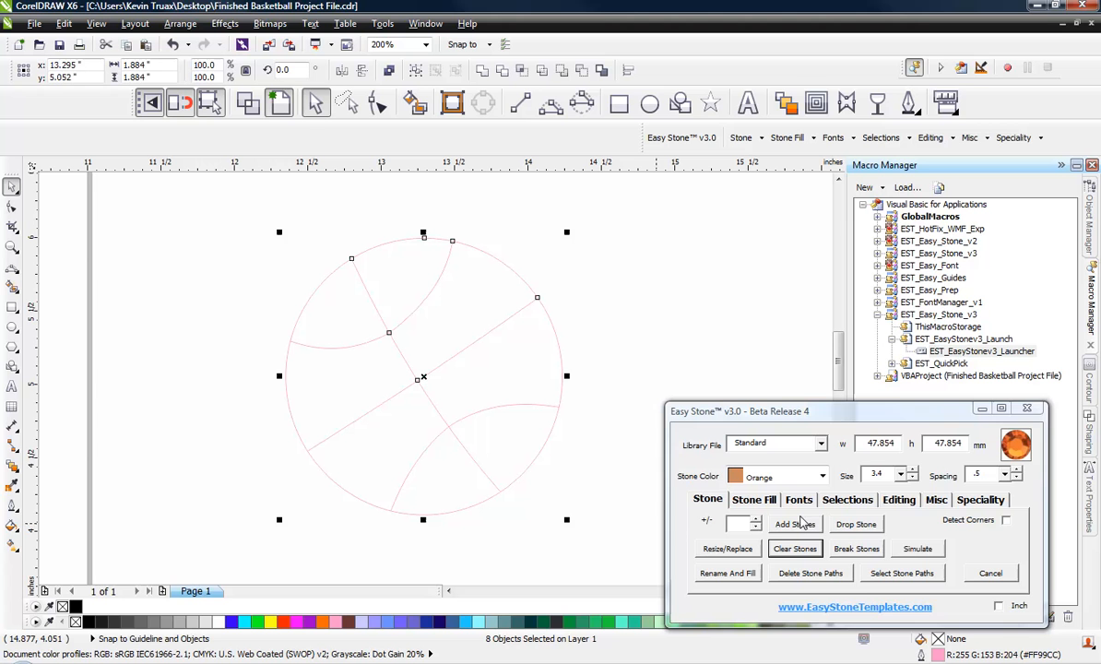
- Set the stone size to 2.6 and add orange stones along the reduced basketball's paths
left_click(900, 474)
left_click(878, 499)
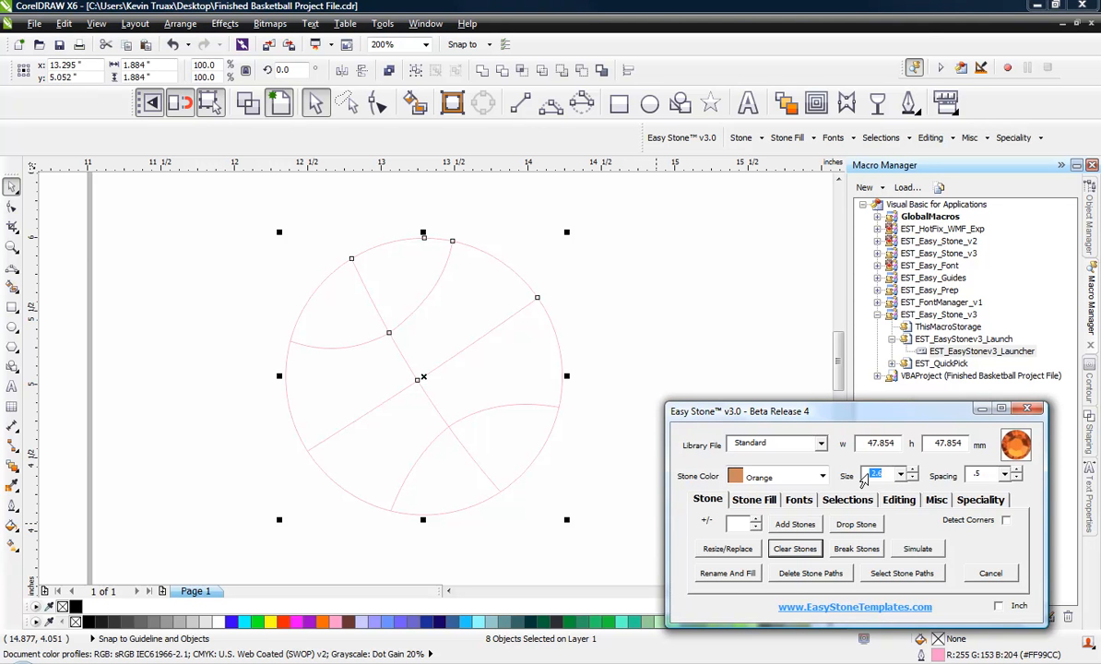
left_click(799, 526)
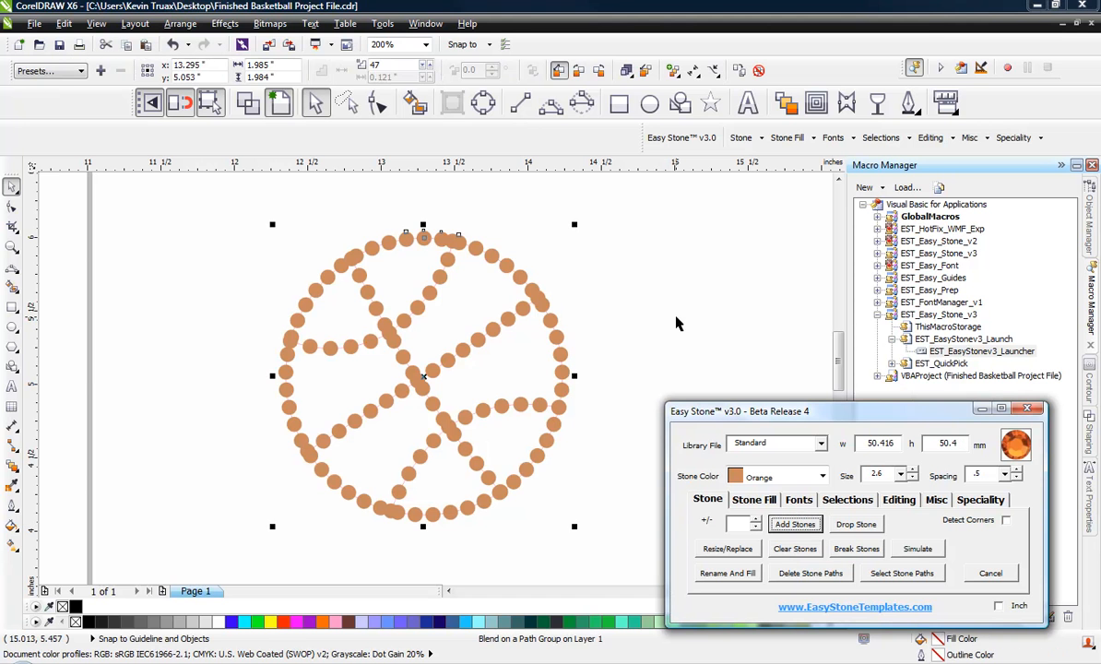
- Switch to wireframe view and examine the stones at the seam crossings and ring junctions of the reduced basketball for overlaps
left_click(249, 104)
left_click(249, 260)
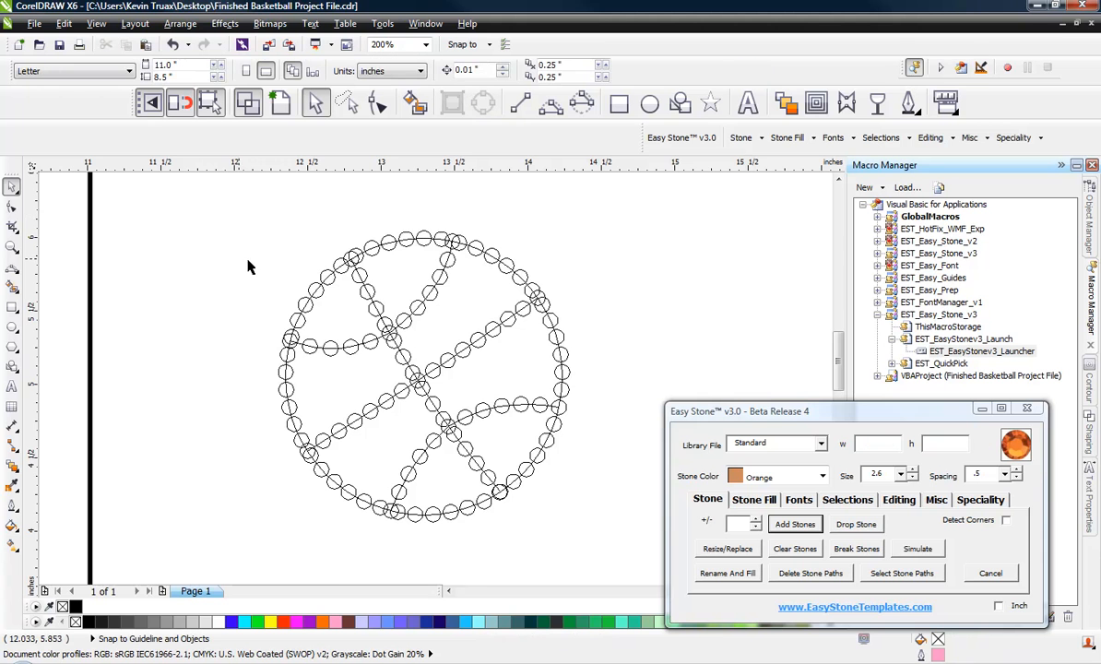
scroll(445, 242, "up", 2)
scroll(445, 242, "up", 2)
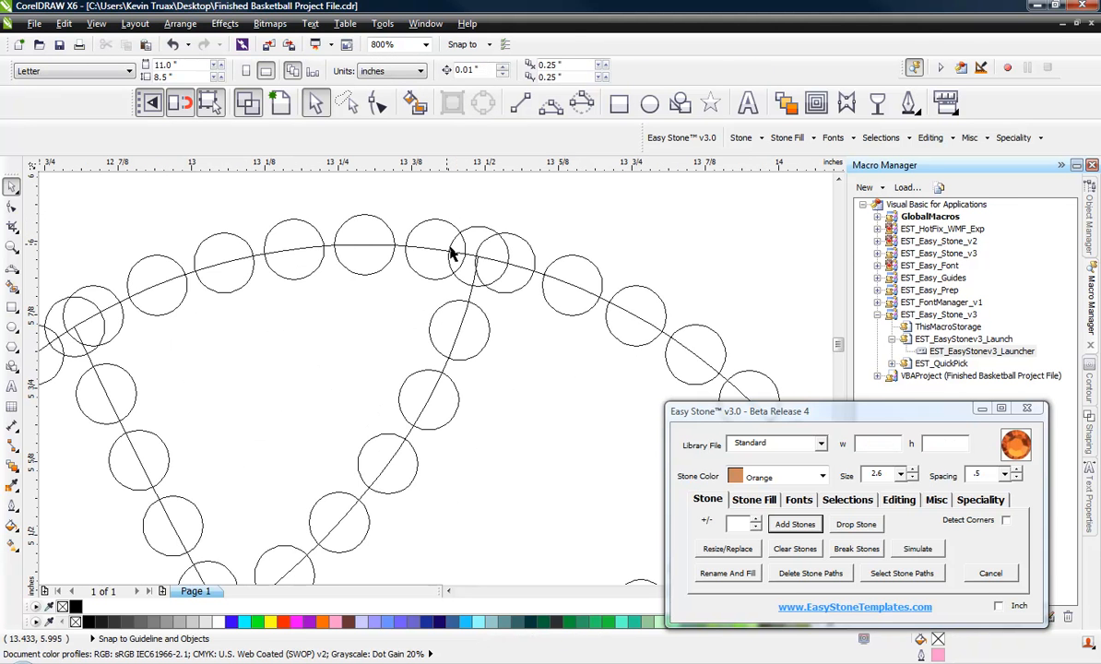
scroll(489, 240, "down", 2)
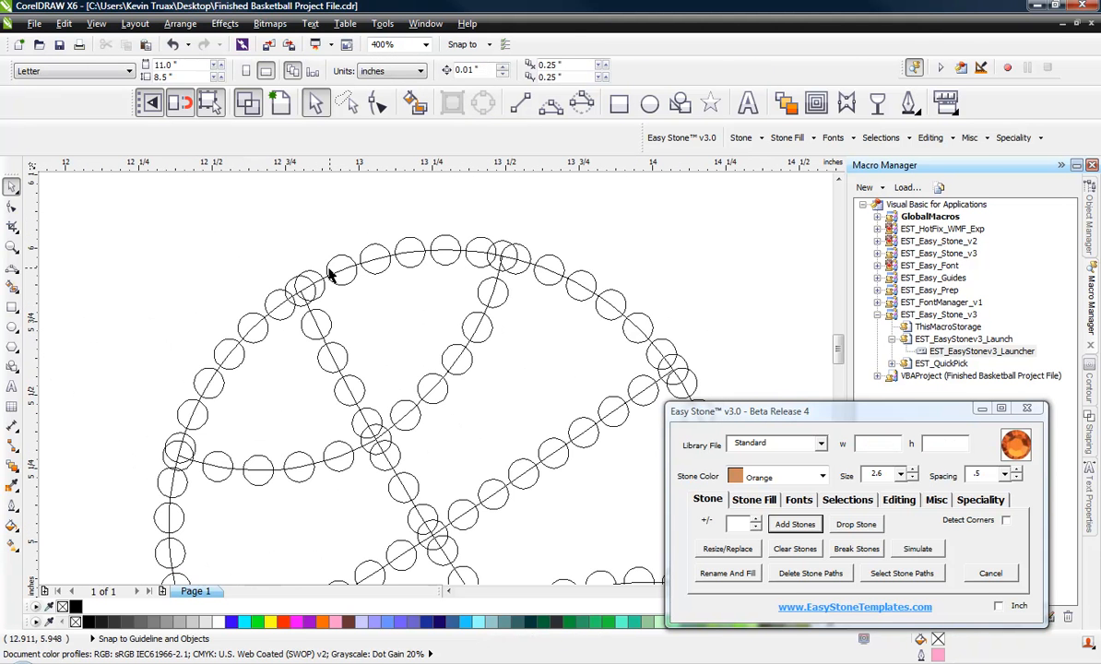
scroll(322, 393, "down", 2)
scroll(329, 413, "up", 1)
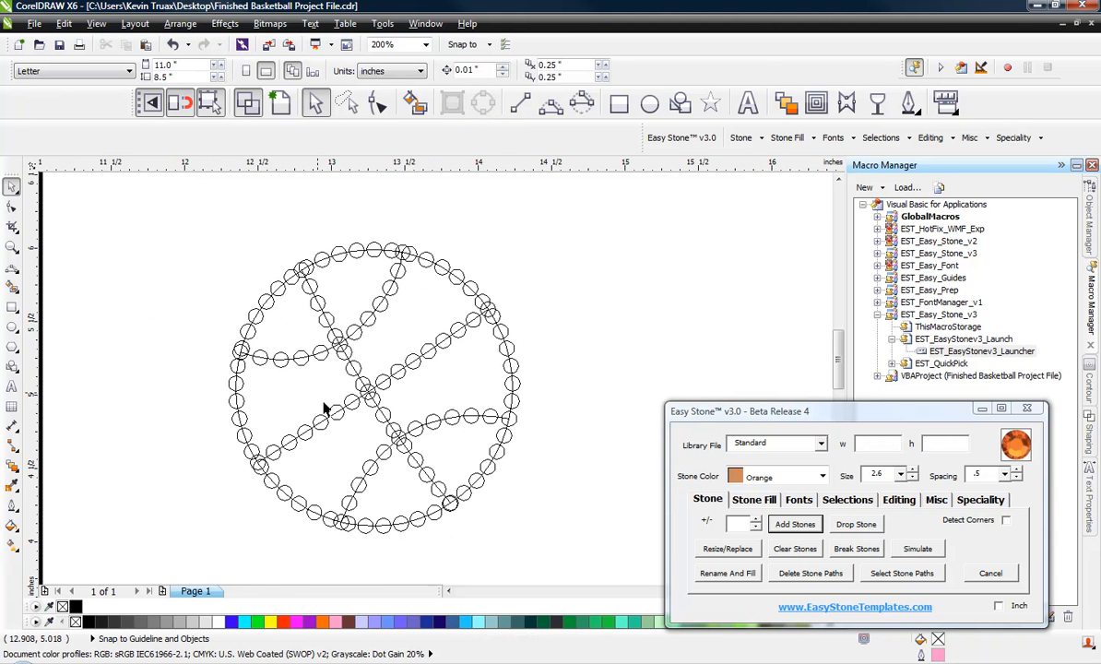
scroll(403, 489, "up", 1)
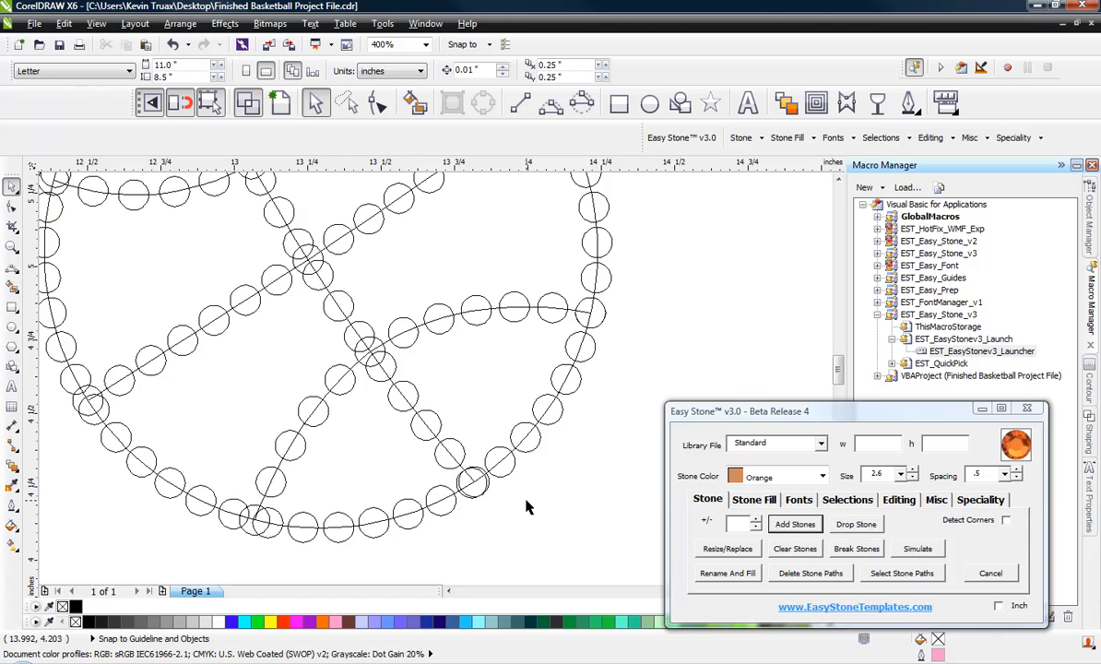
scroll(527, 506, "down", 1)
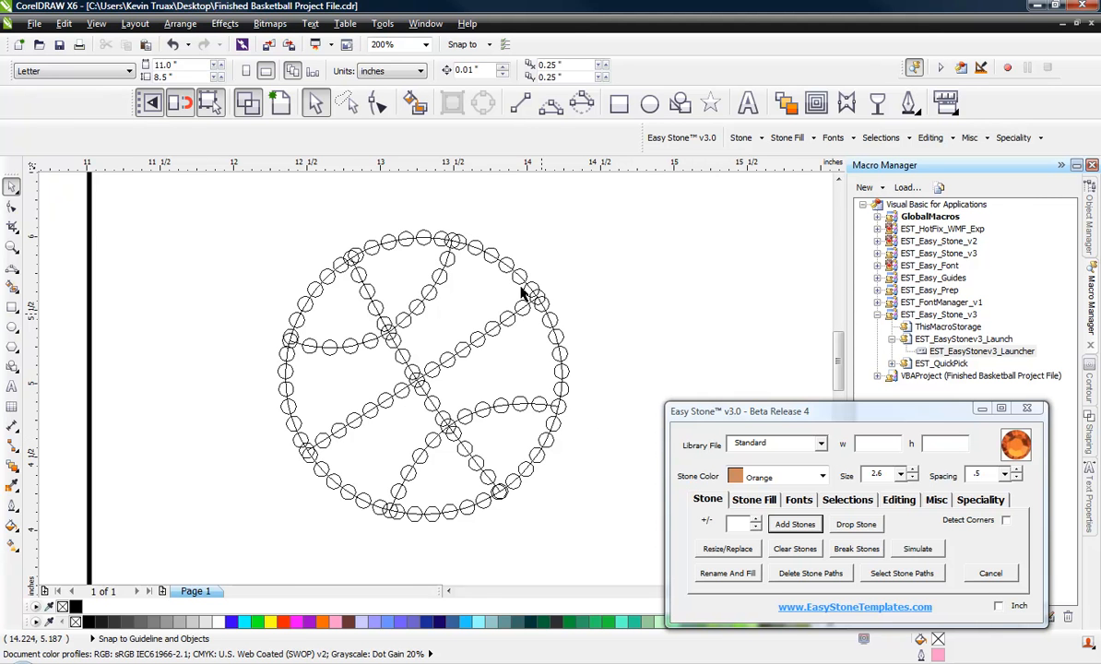
scroll(469, 263, "up", 1)
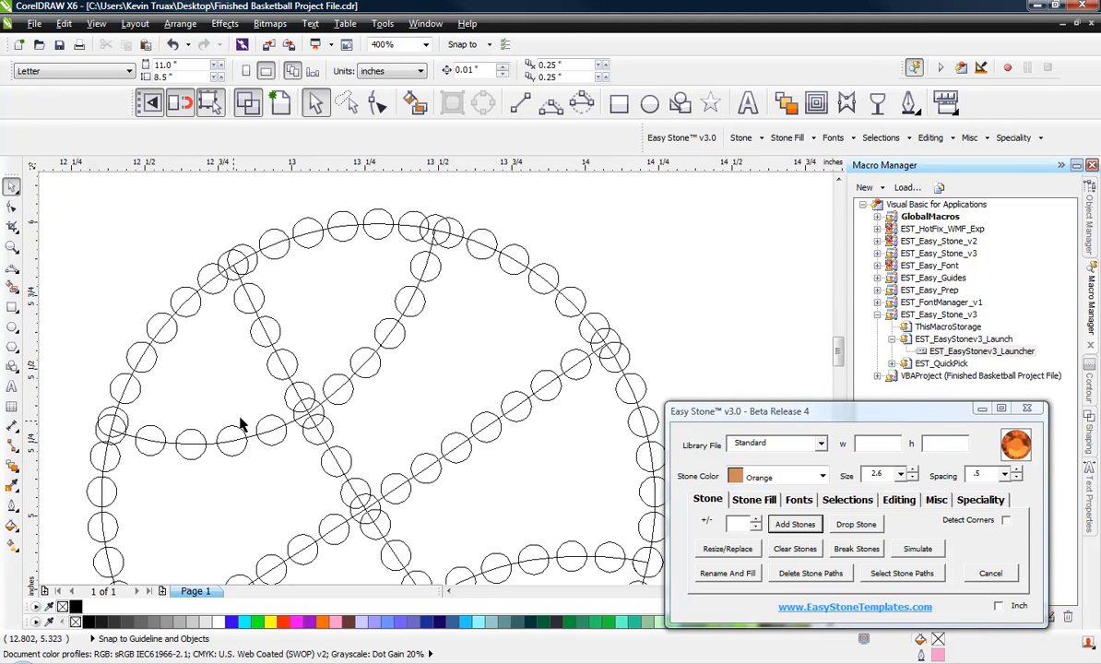
left_click_drag(242, 419, 324, 344)
scroll(372, 456, "down", 1)
scroll(387, 475, "up", 1)
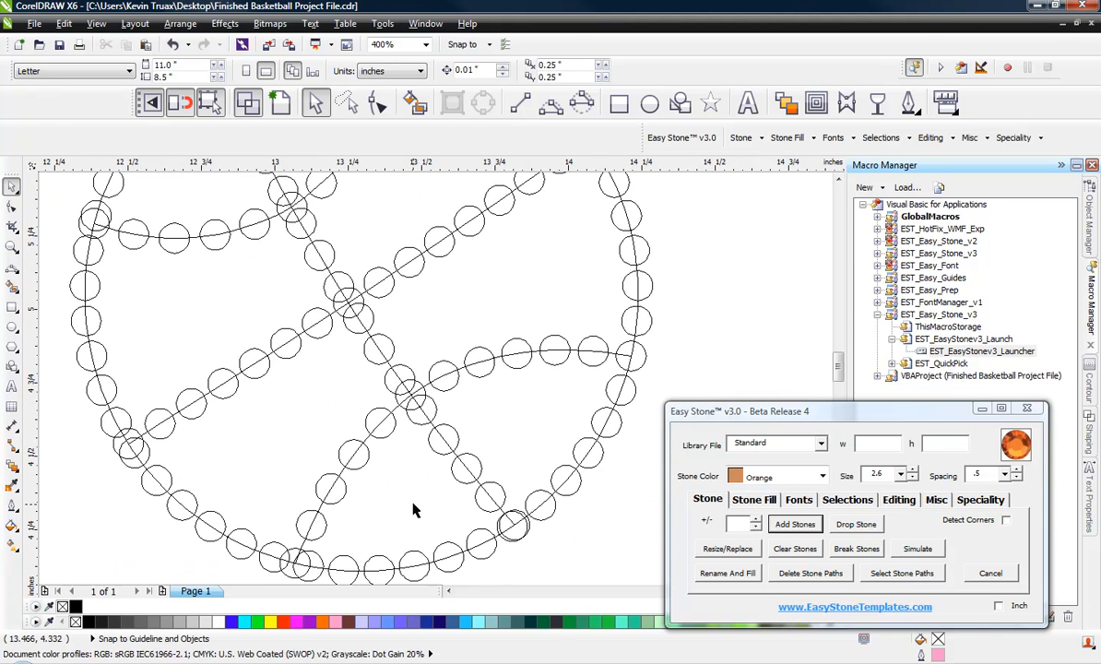
scroll(403, 443, "down", 1)
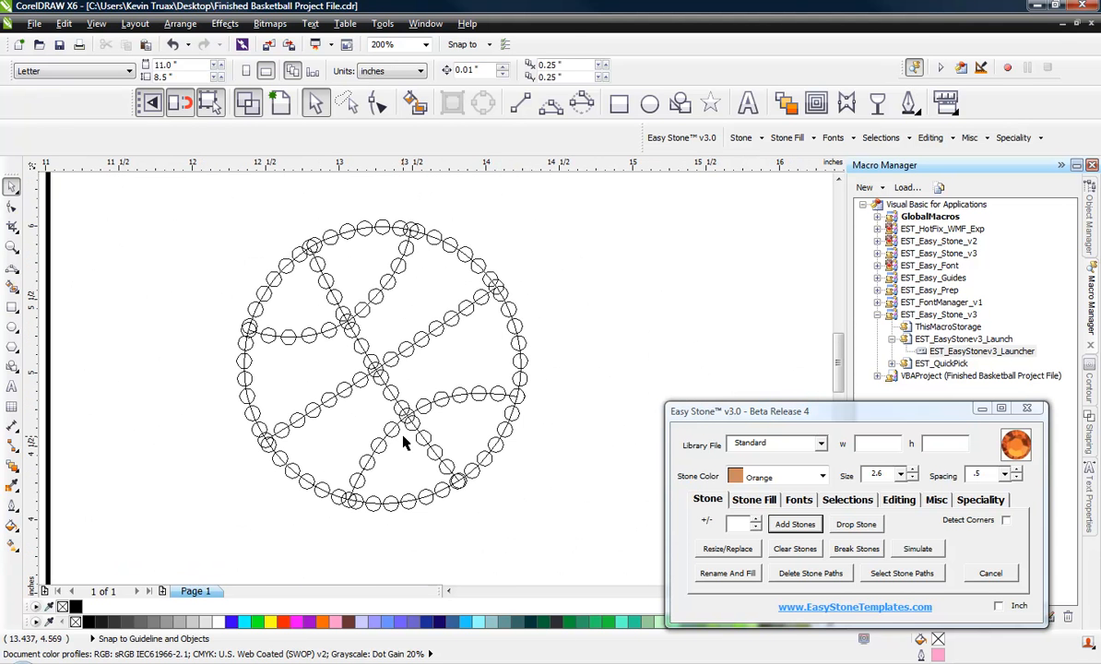
scroll(403, 443, "up", 1)
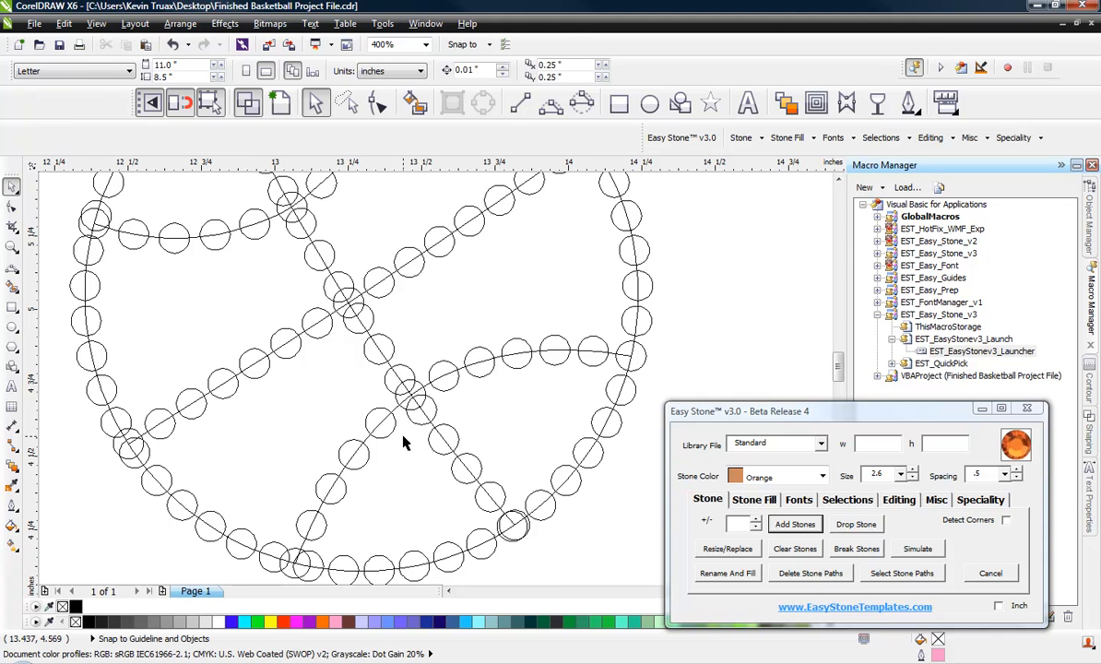
scroll(403, 443, "down", 1)
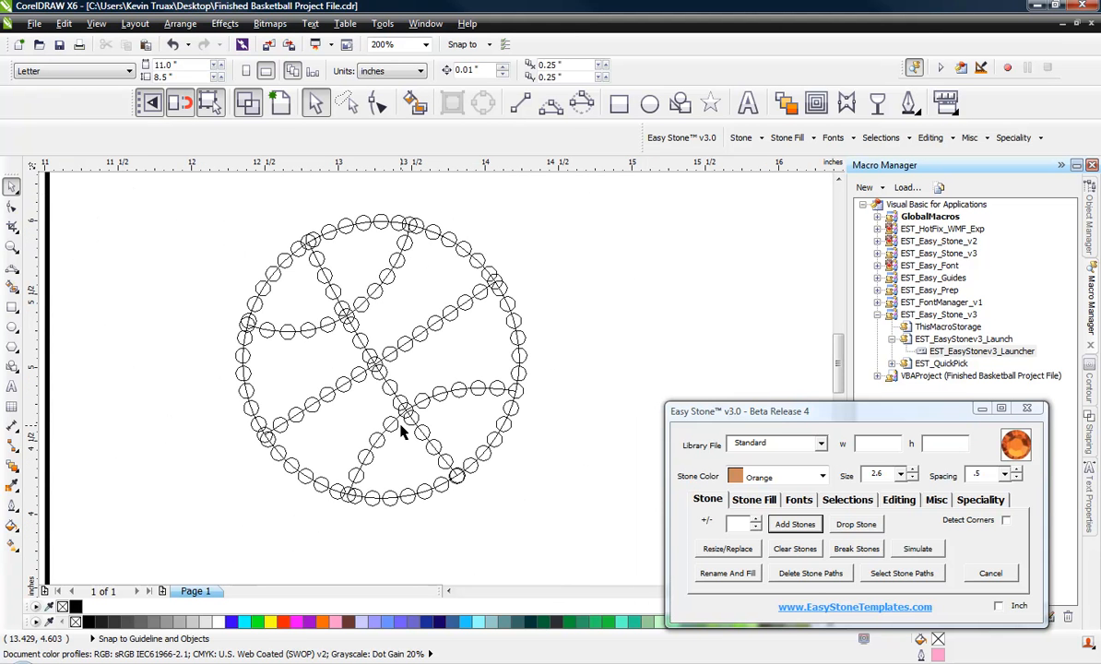
- Return to the normal filled view and clear all stones from the reduced basketball, keeping only its paths
left_click(279, 102)
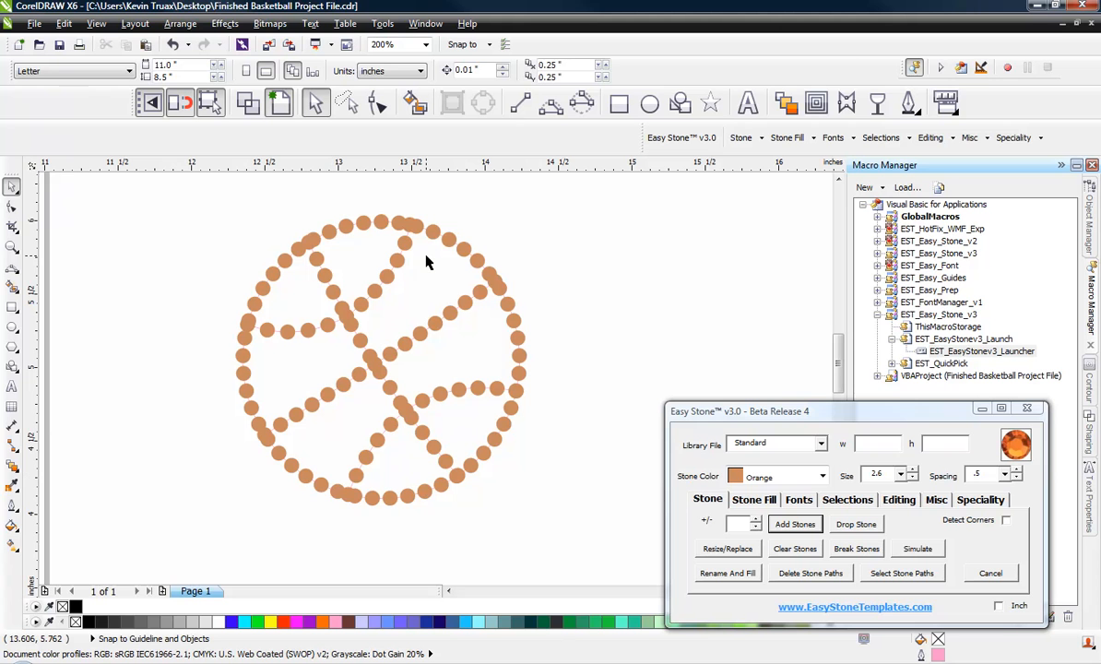
left_click_drag(170, 182, 623, 533)
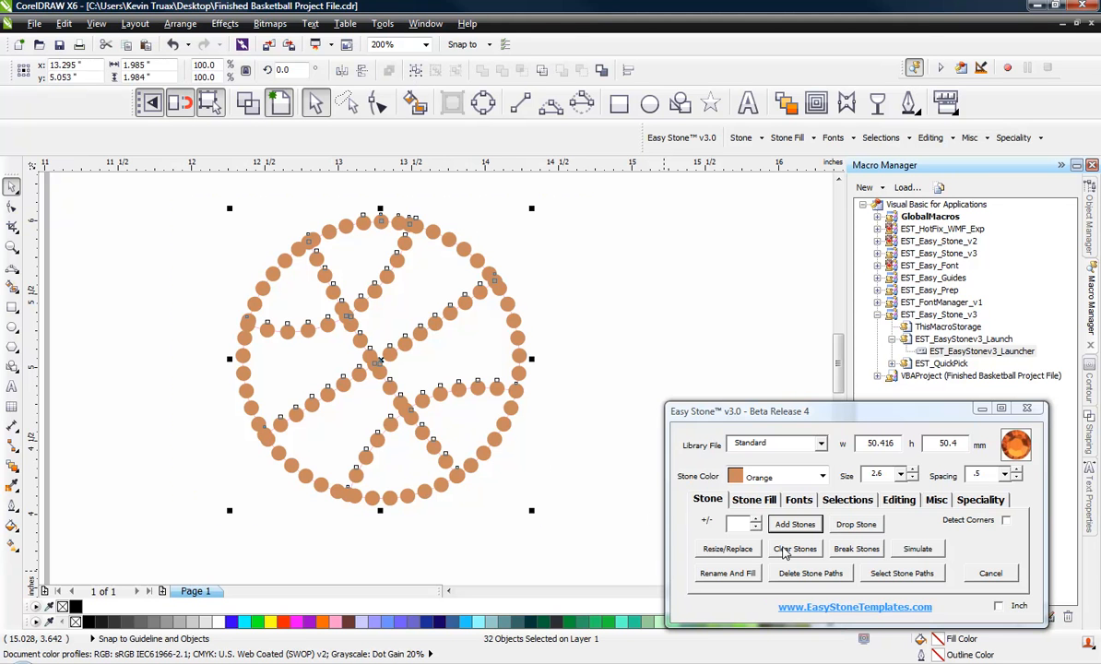
left_click(785, 549)
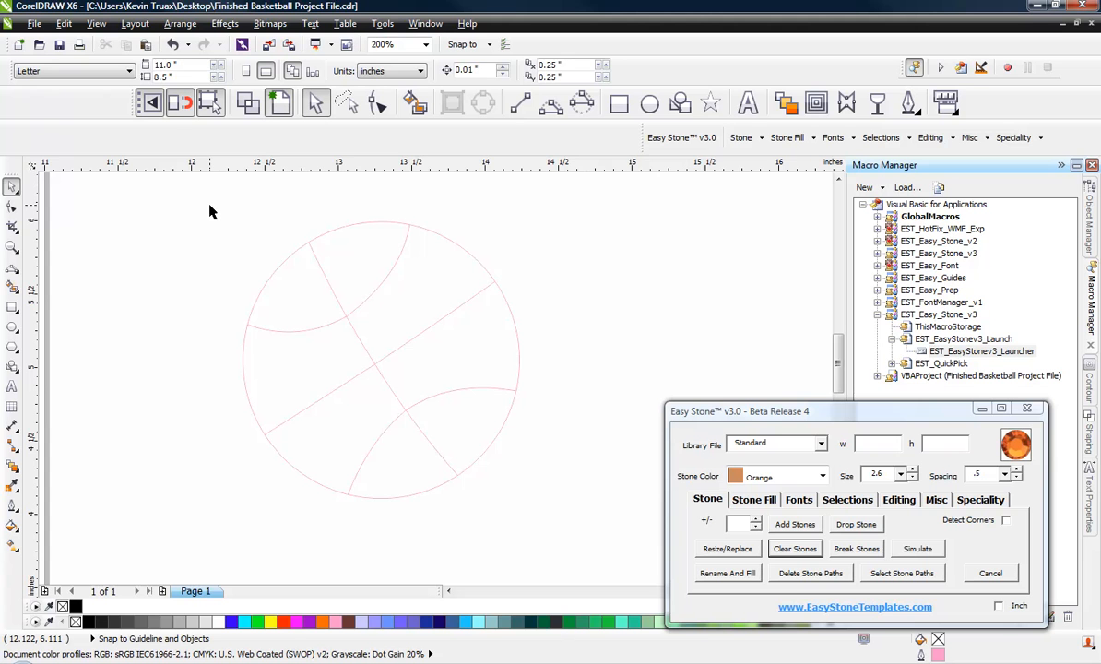
- Place a copy of the reduced basketball's paths diagonally below the first one and run Intersections on the copy
scroll(208, 211, "down", 1)
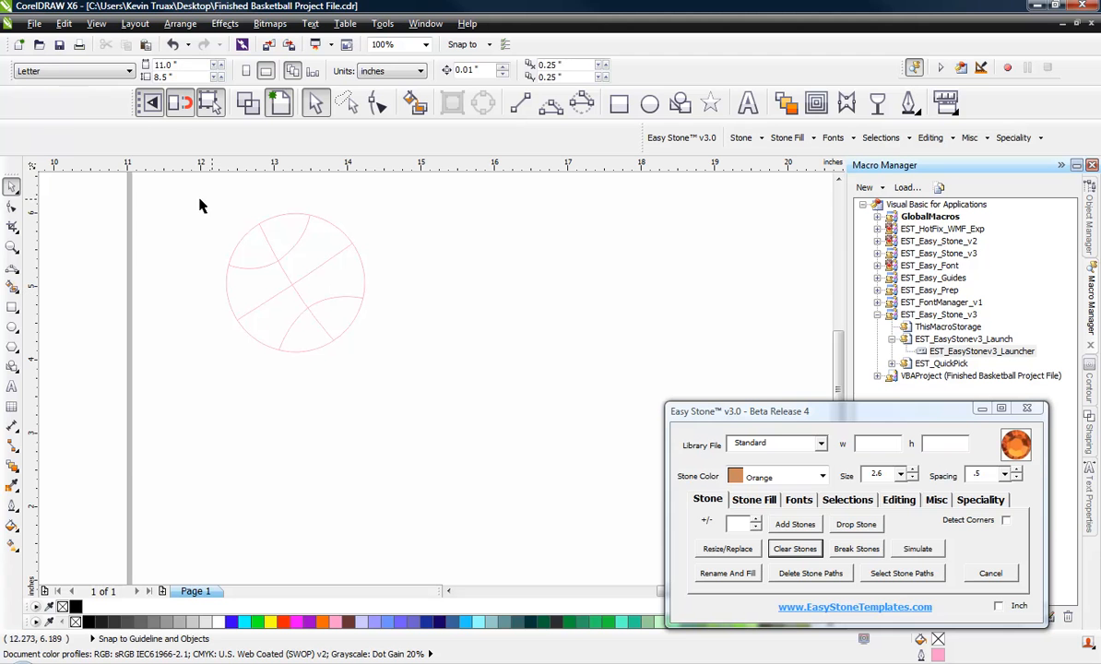
left_click_drag(201, 206, 432, 404)
left_click_drag(294, 283, 509, 447)
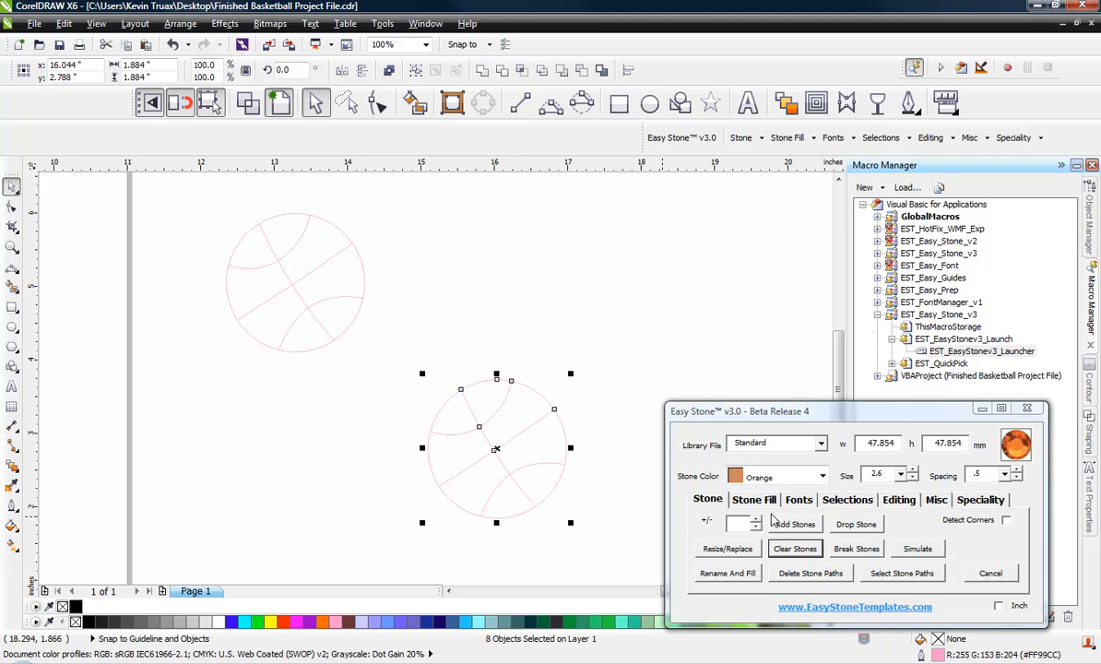
left_click(909, 499)
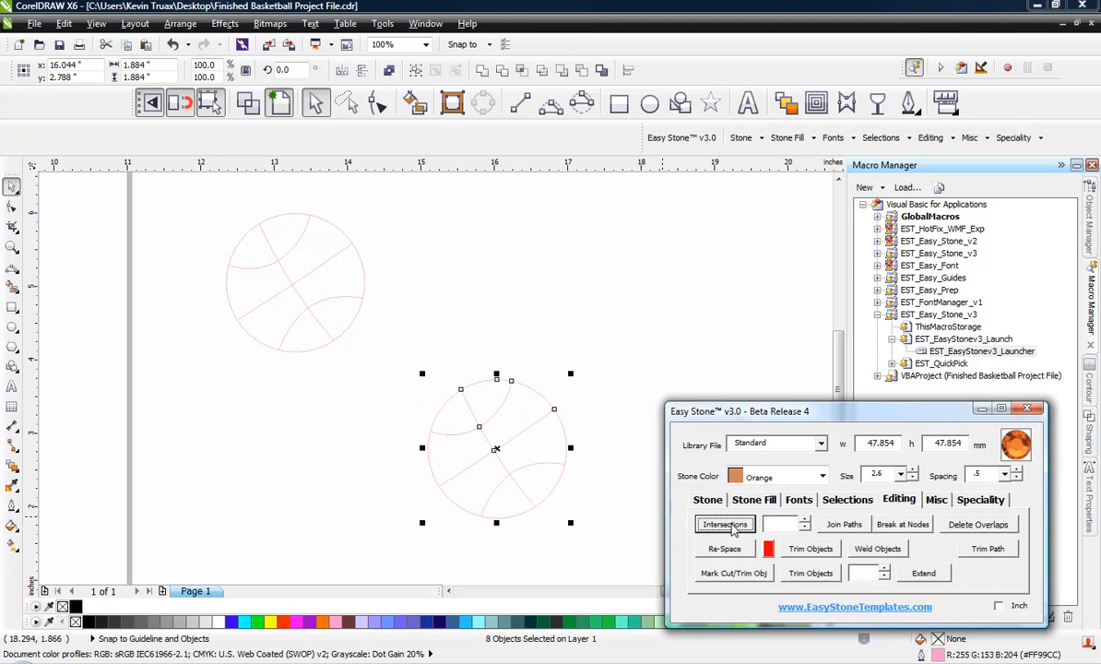
left_click(743, 528)
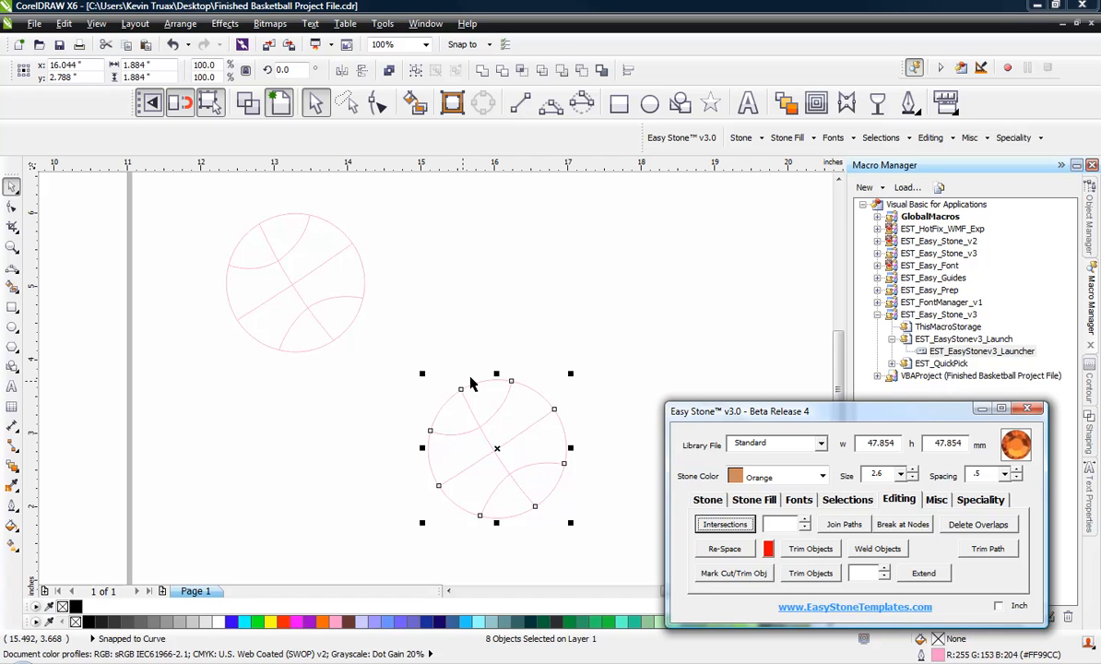
left_click(556, 545)
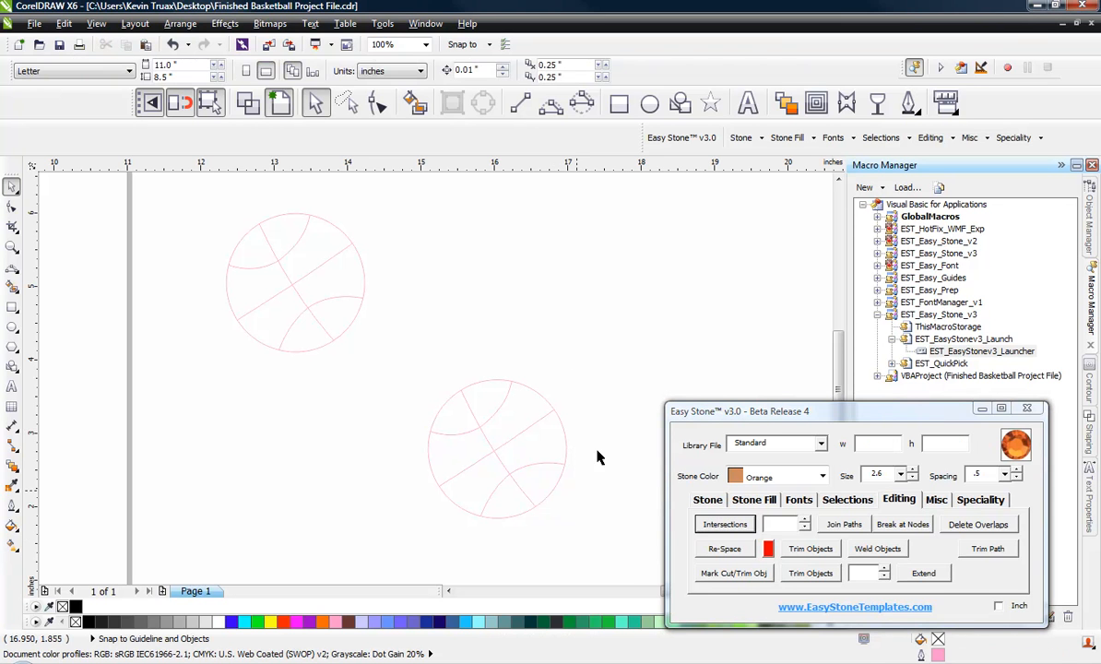
- Add orange 2.6 stones along the copied basketball's paths and examine the spacing at its crossings
left_click_drag(636, 362, 403, 553)
left_click(708, 499)
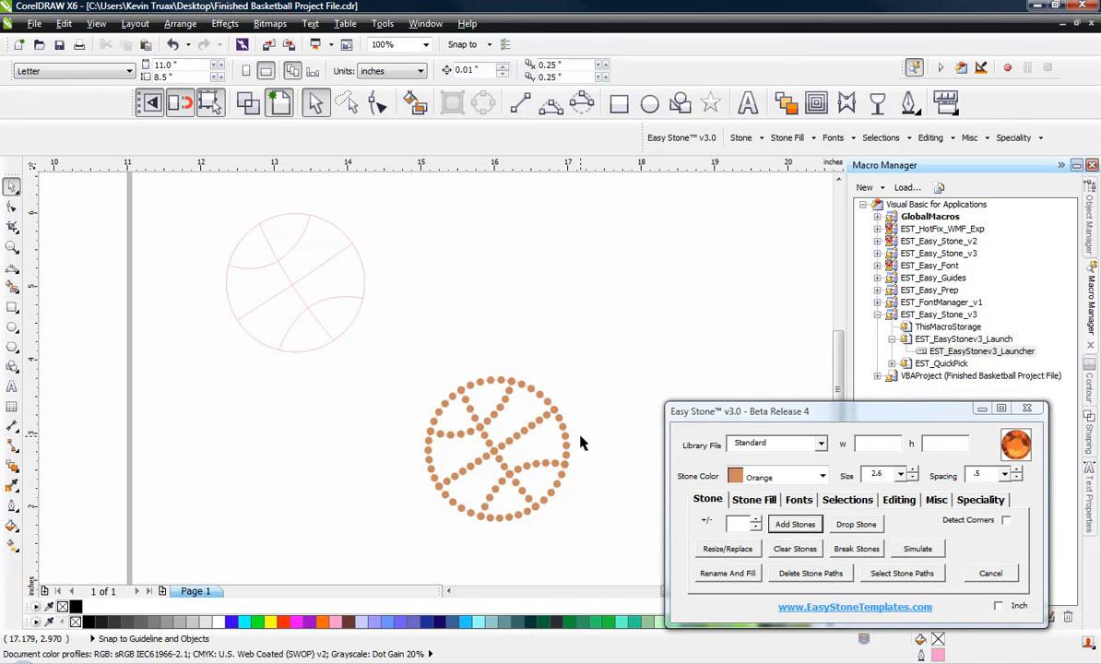
scroll(581, 478, "up", 2)
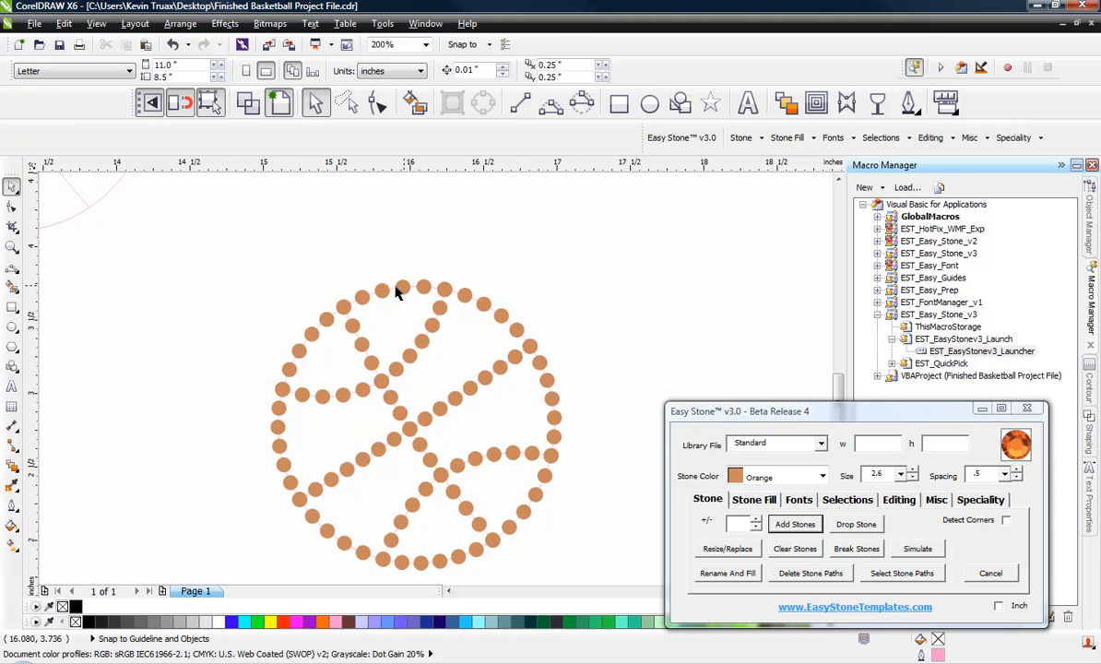
scroll(309, 290, "down", 2)
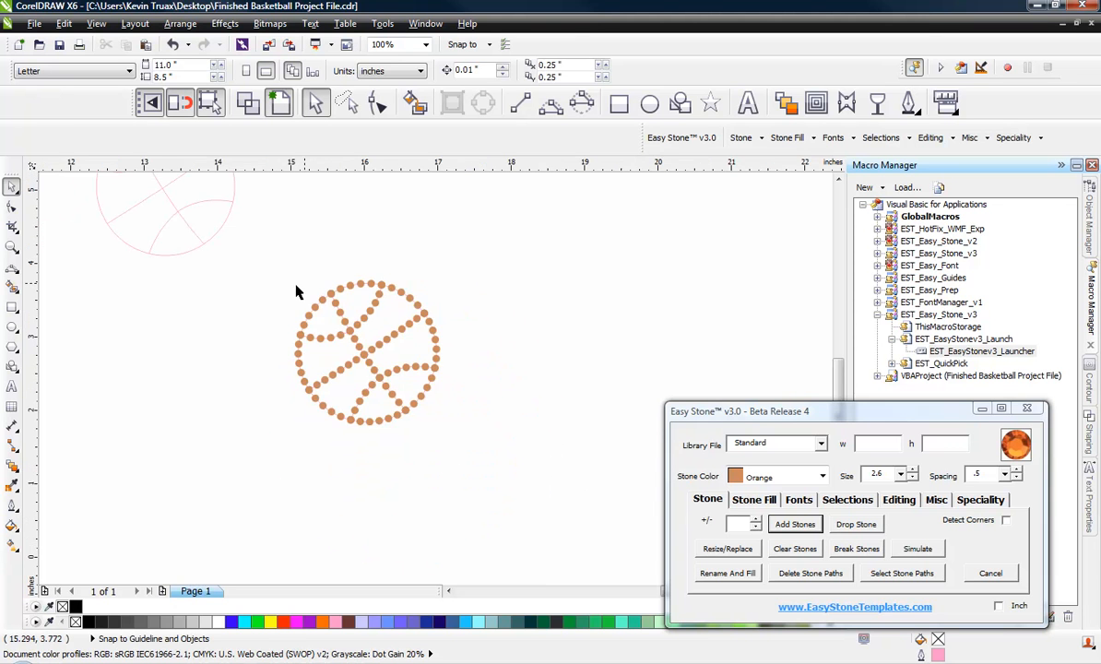
scroll(284, 269, "up", 1)
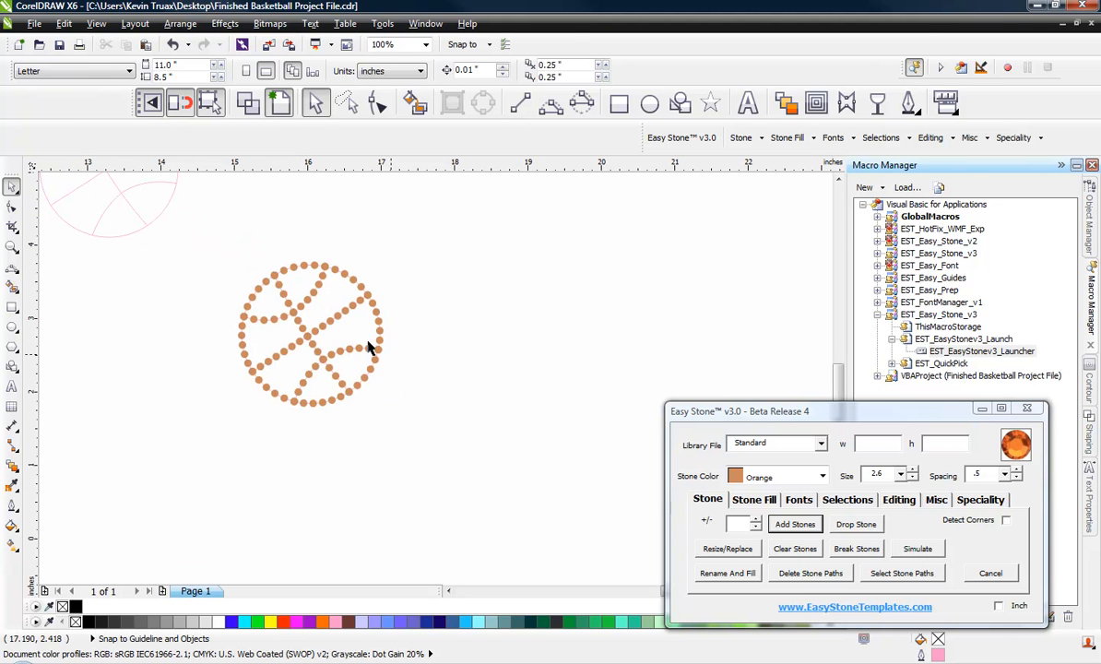
scroll(262, 304, "down", 1)
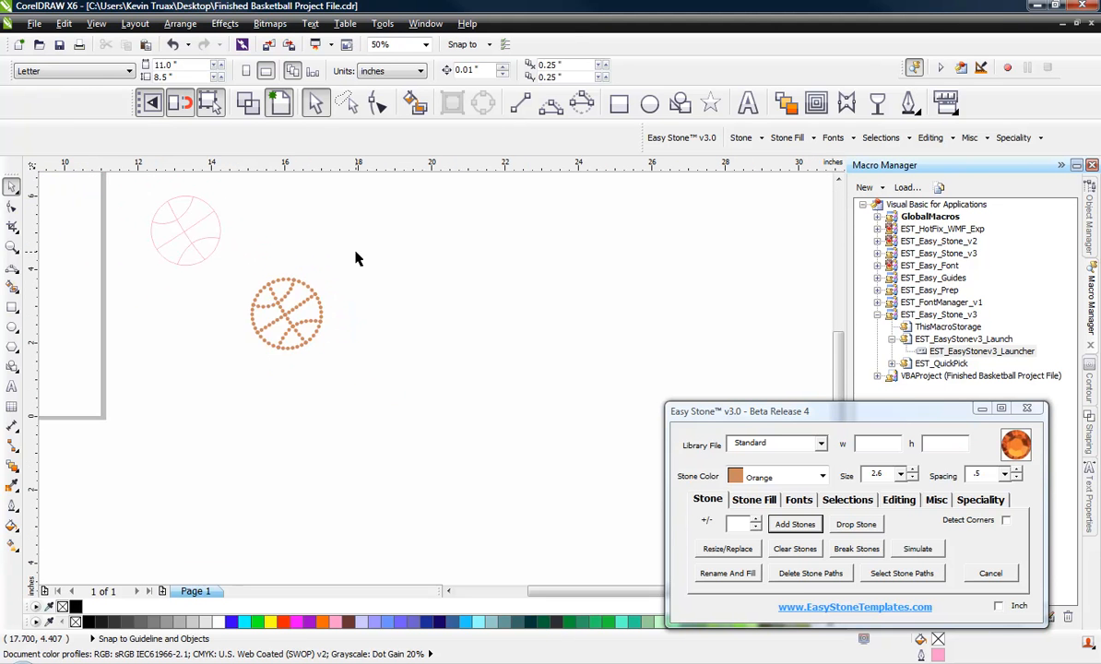
- Enlarge the stone-filled copy to about 6.9 inches across and refill its paths with orange 4.4 stones
left_click_drag(359, 256, 233, 370)
left_click_drag(324, 363, 560, 534)
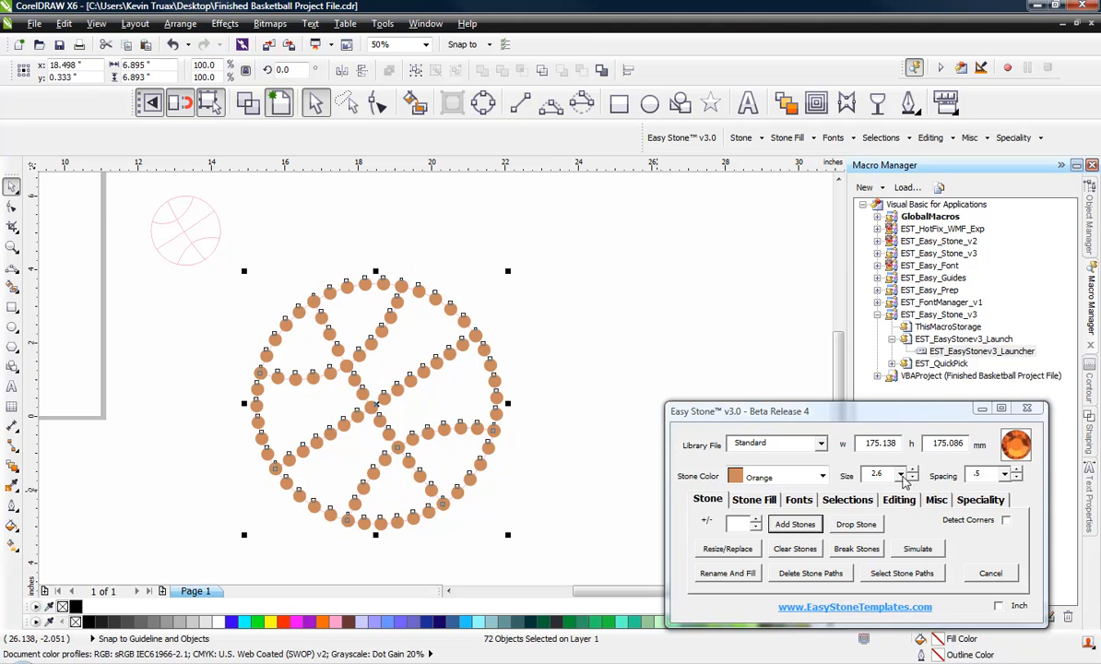
left_click(901, 475)
left_click(877, 508)
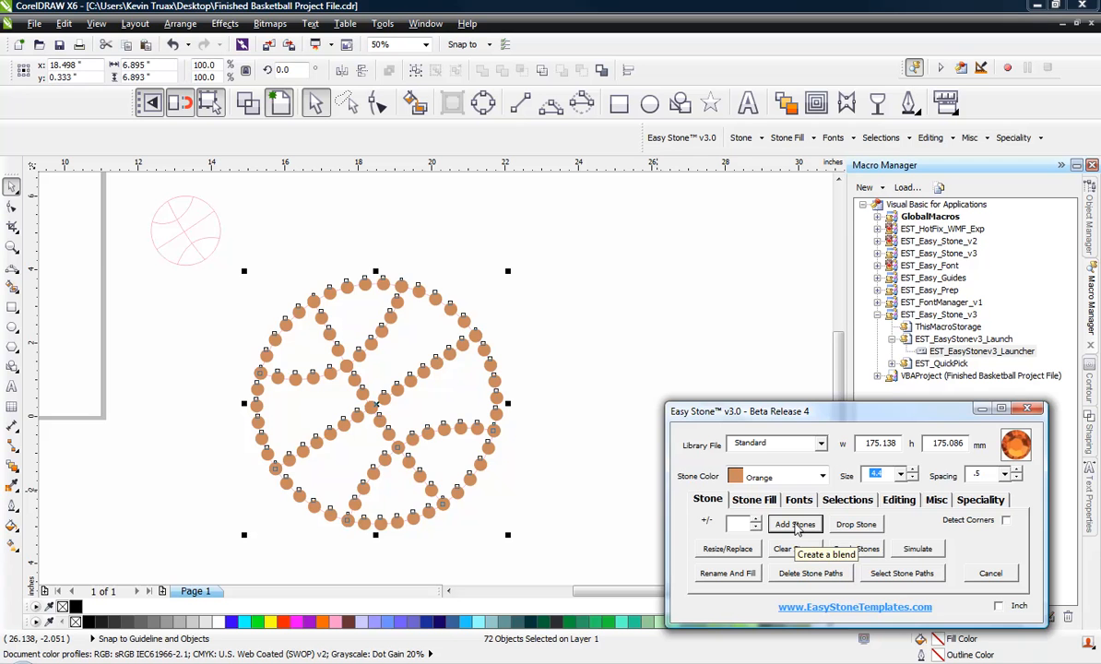
left_click(797, 525)
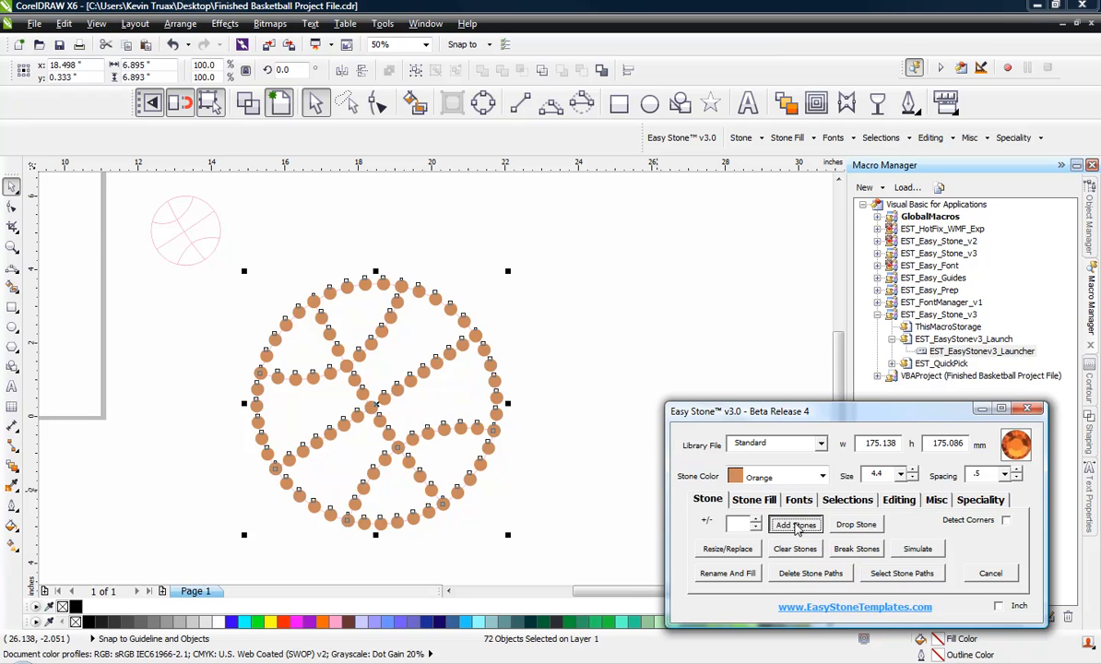
left_click(568, 360)
scroll(472, 425, "up", 2)
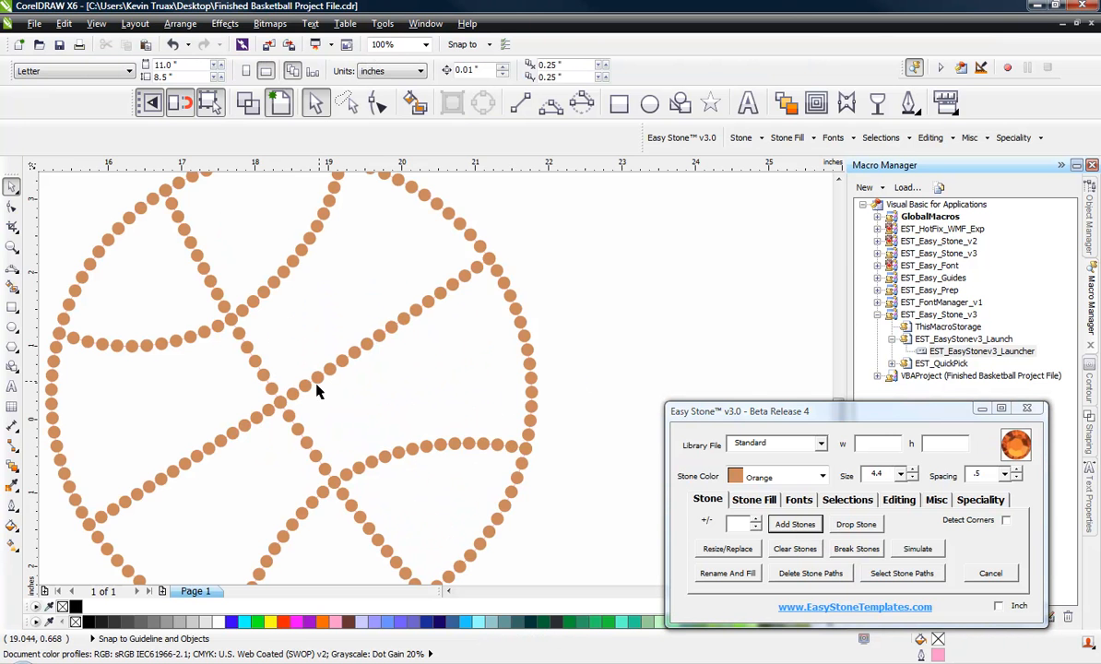
scroll(367, 311, "down", 2)
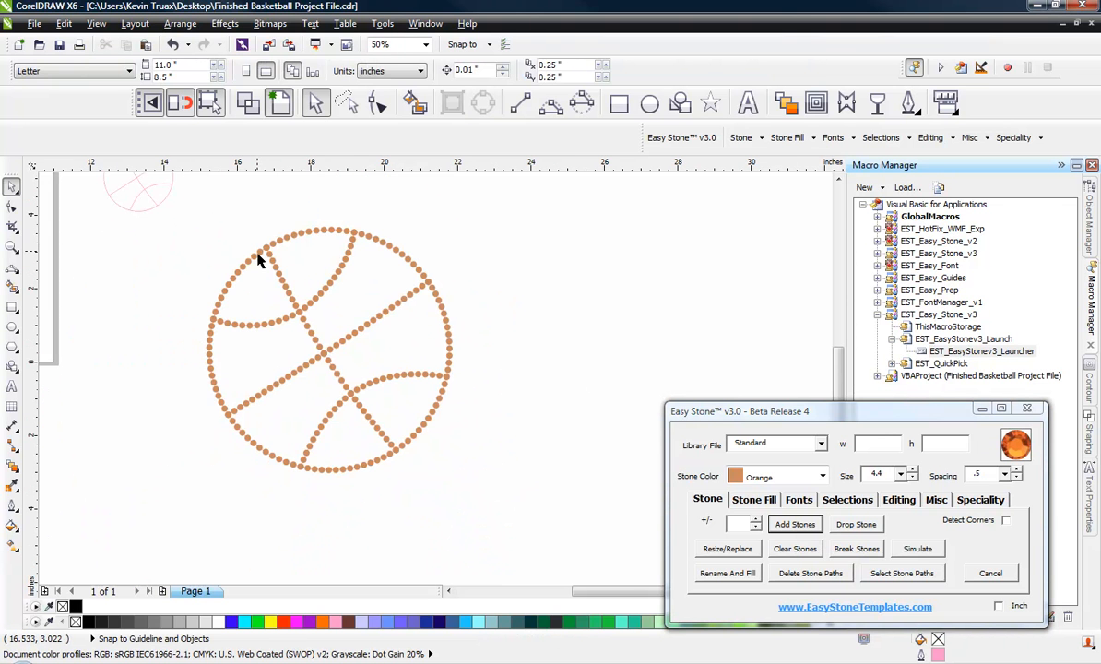
scroll(429, 281, "down", 2)
scroll(136, 219, "up", 2)
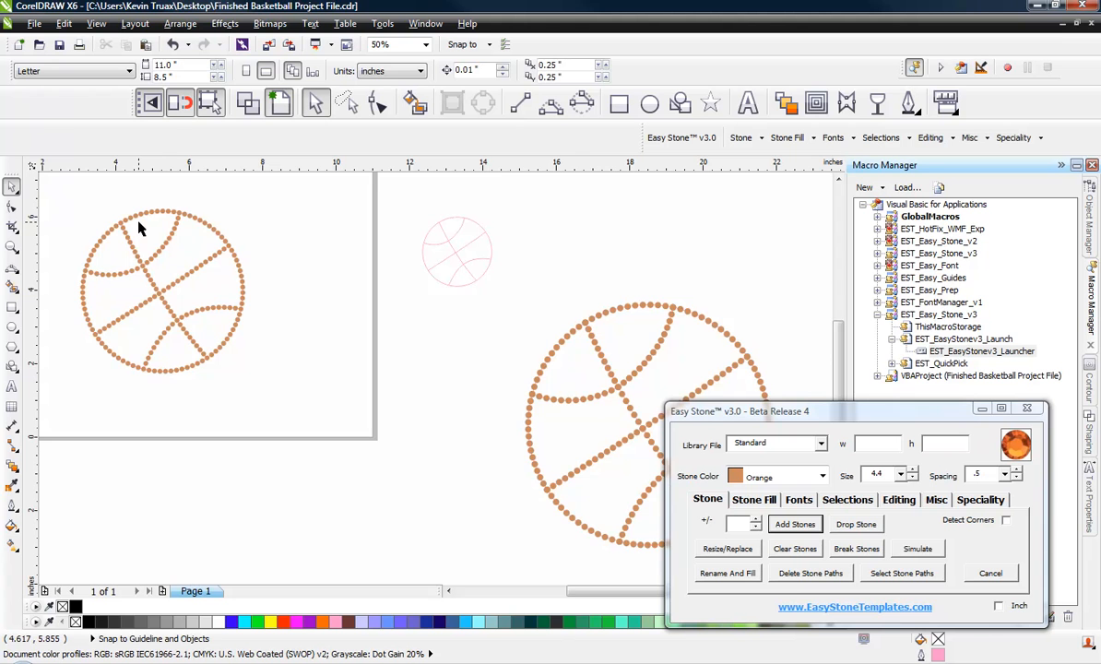
scroll(492, 358, "down", 2)
scroll(643, 380, "up", 2)
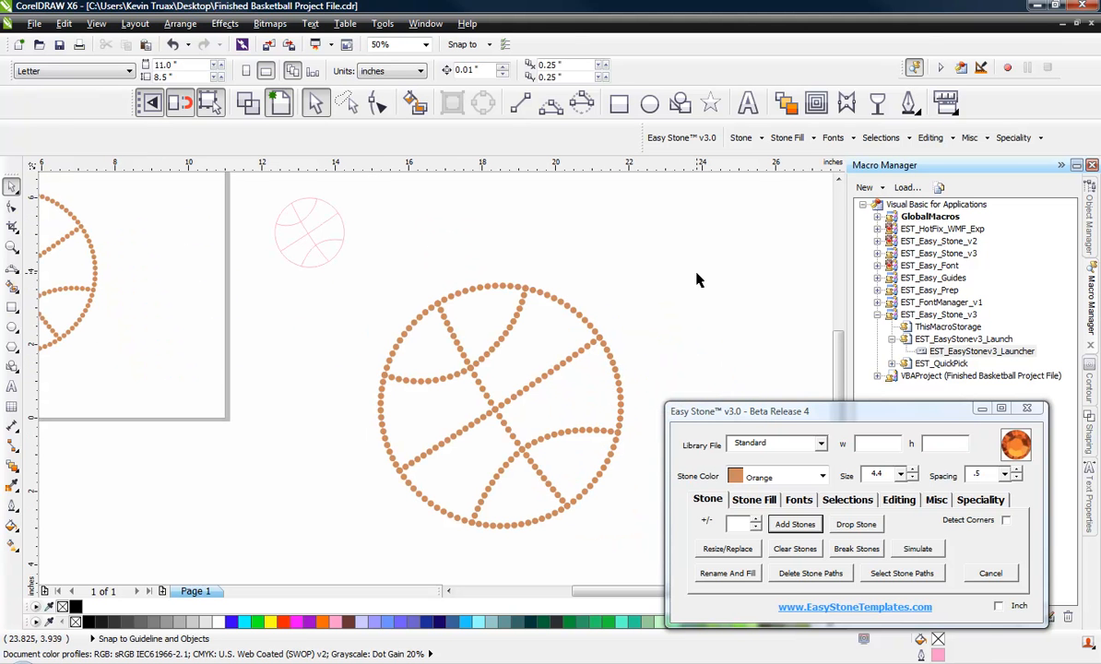
- Scale the enlarged basketball down to about 3.9 inches across and re-add orange 4.4 stones along its paths
left_click_drag(652, 260, 478, 443)
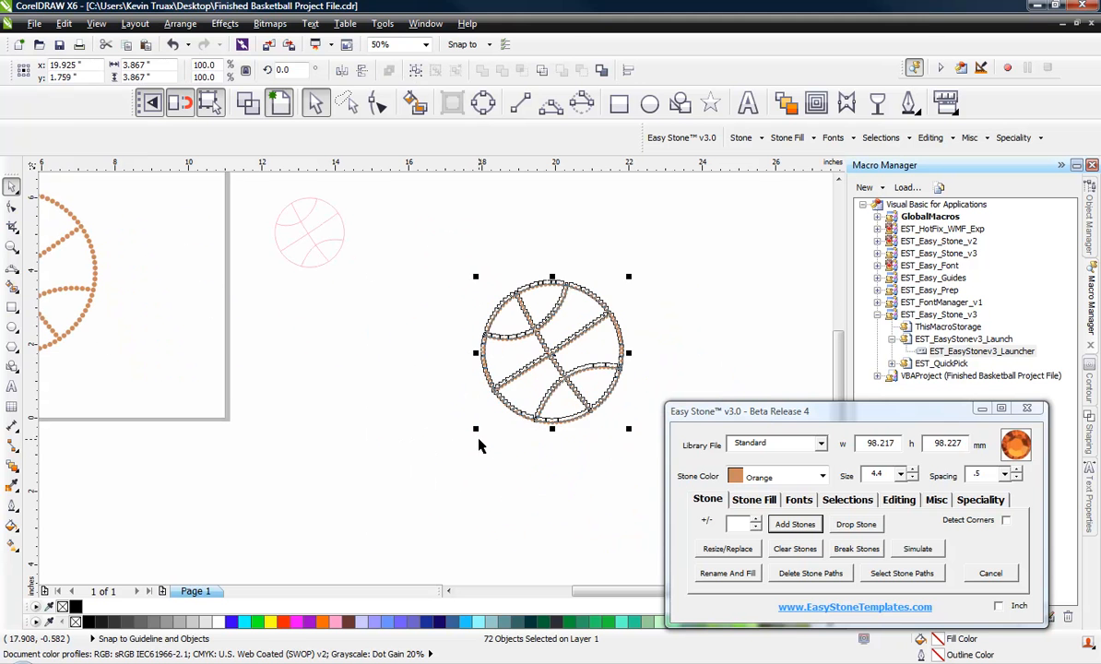
left_click(798, 527)
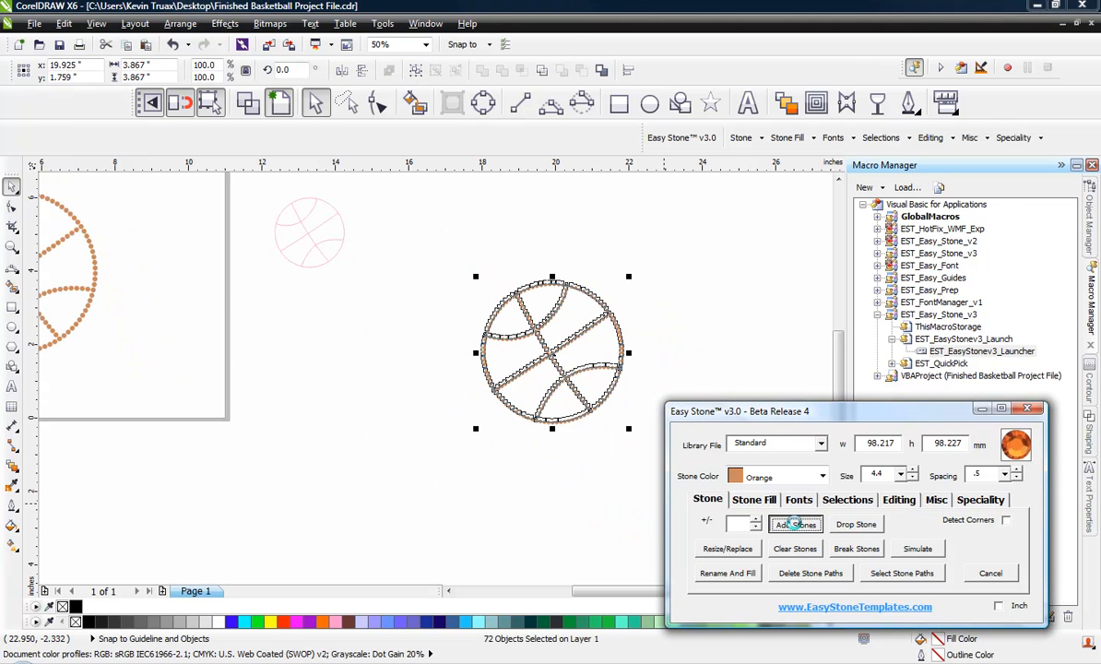
scroll(672, 316, "up", 1)
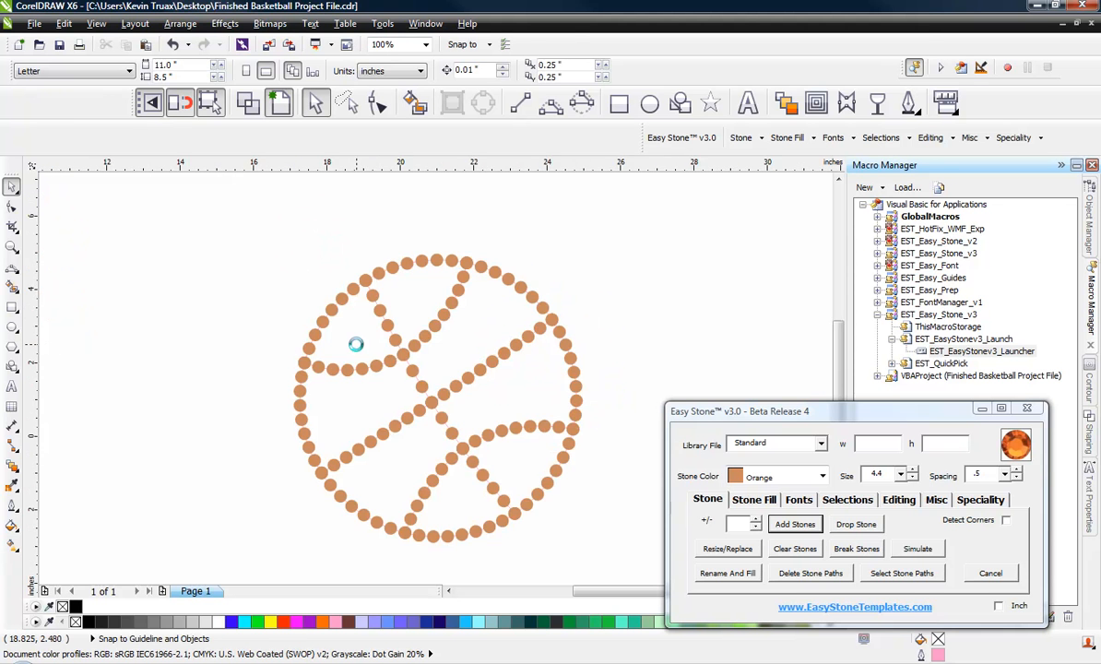
scroll(356, 344, "down", 1)
left_click_drag(489, 486, 489, 484)
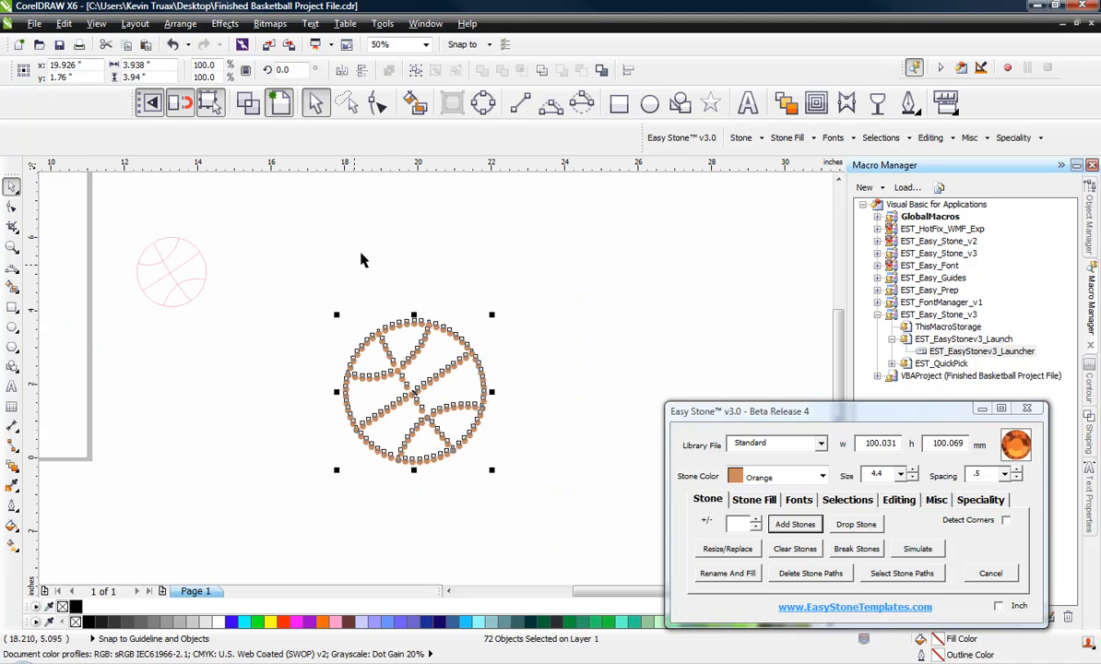
left_click(465, 311)
scroll(425, 373, "up", 1)
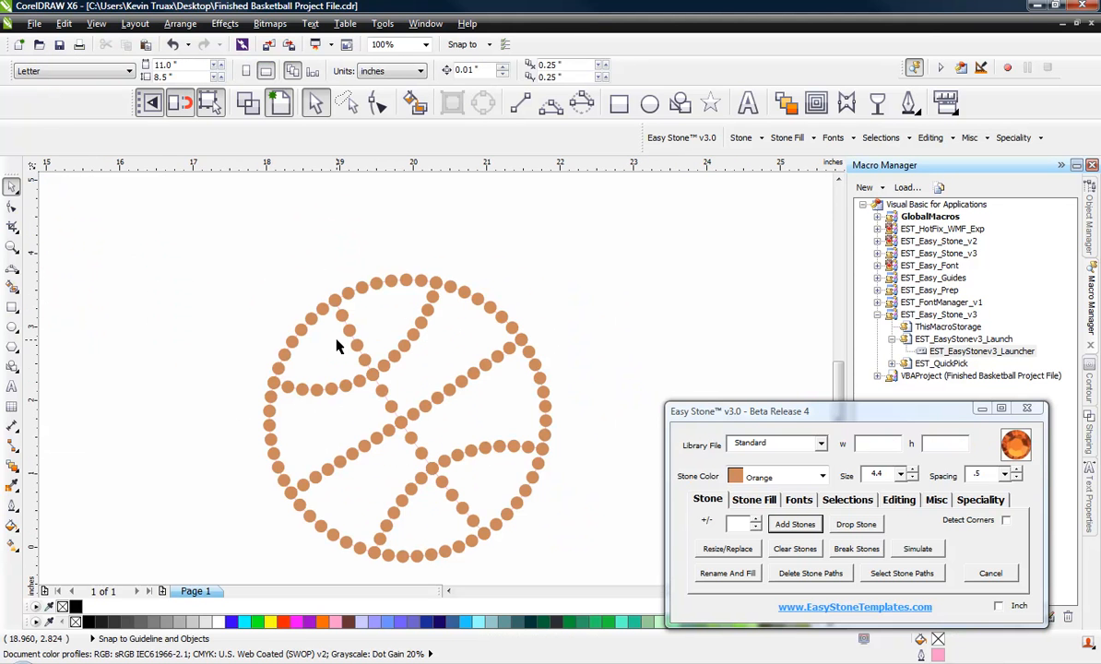
scroll(337, 346, "down", 1)
- Set the stone size to 3.4, refill the resized basketball's paths with orange stones, and check the crossings
left_click_drag(506, 275, 276, 488)
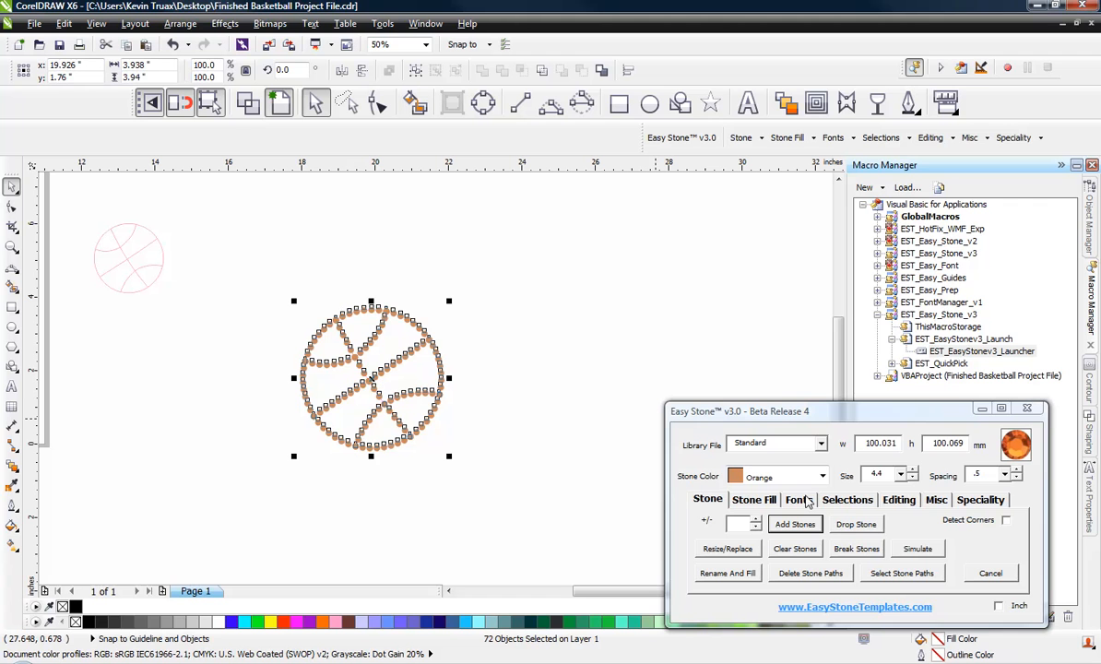
left_click(900, 474)
left_click(876, 499)
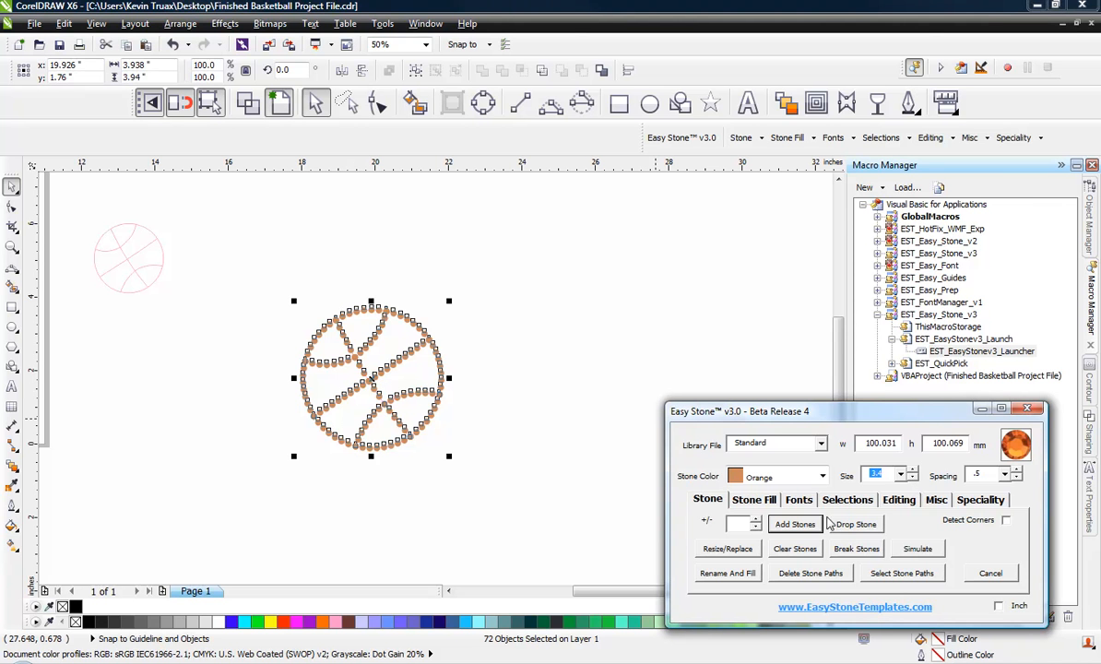
left_click(808, 525)
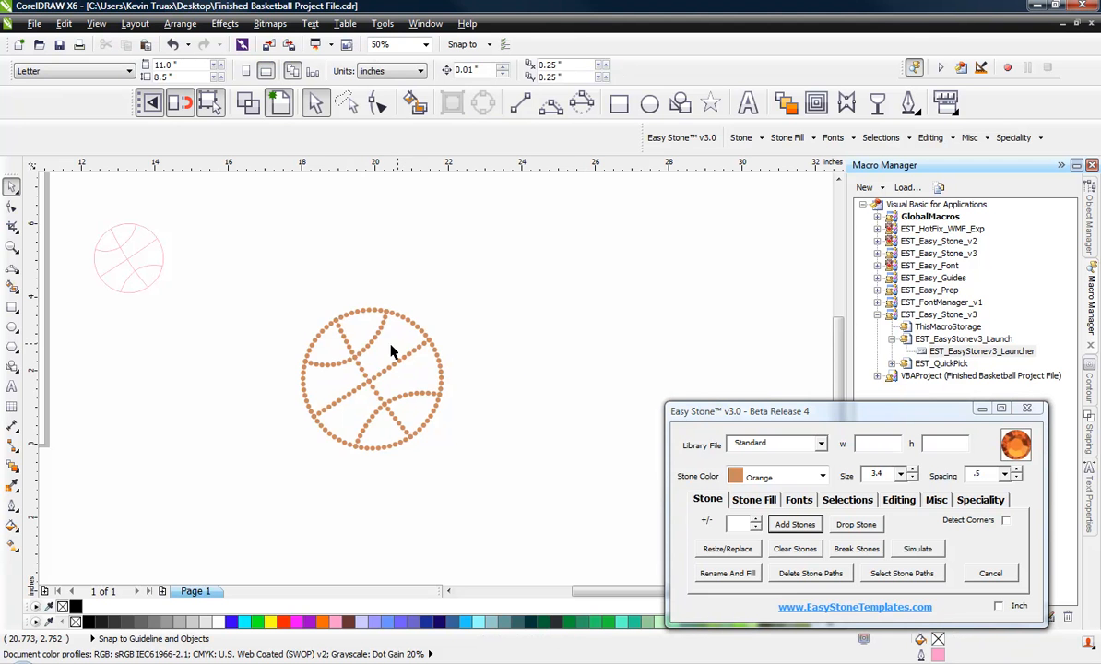
scroll(369, 344, "up", 1)
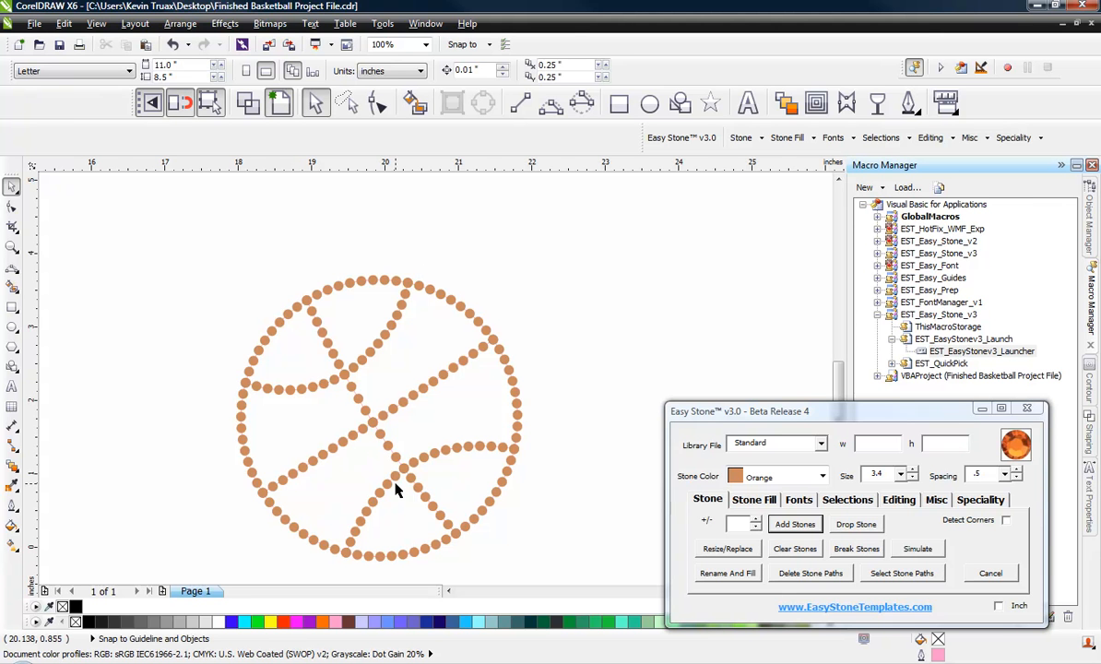
scroll(293, 303, "down", 1)
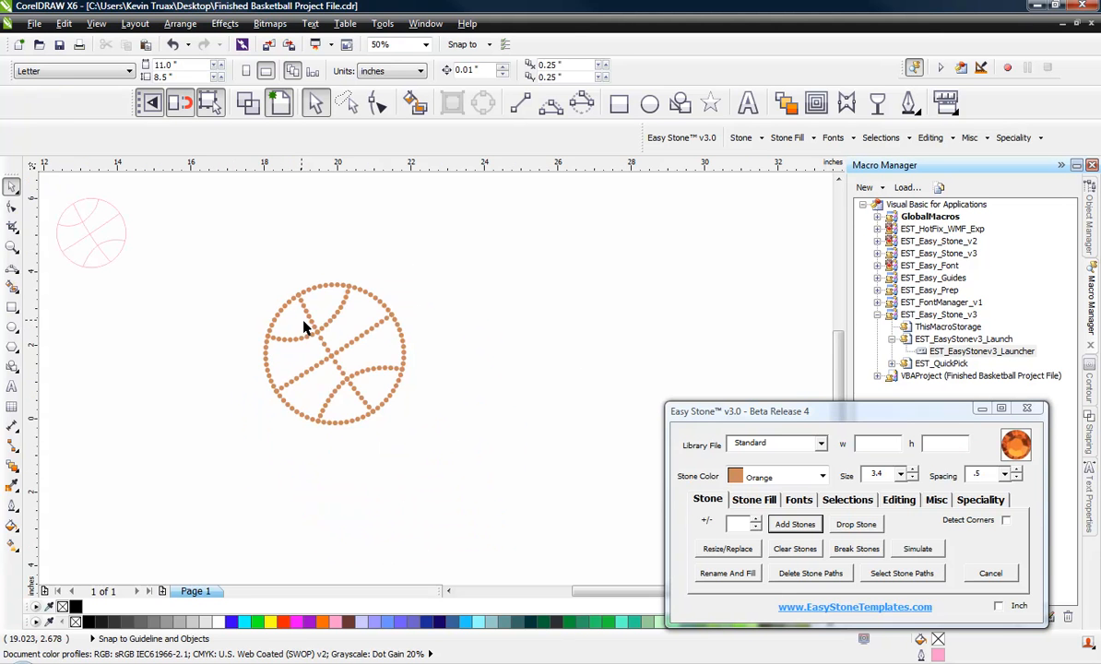
scroll(314, 332, "up", 2)
scroll(421, 363, "down", 3)
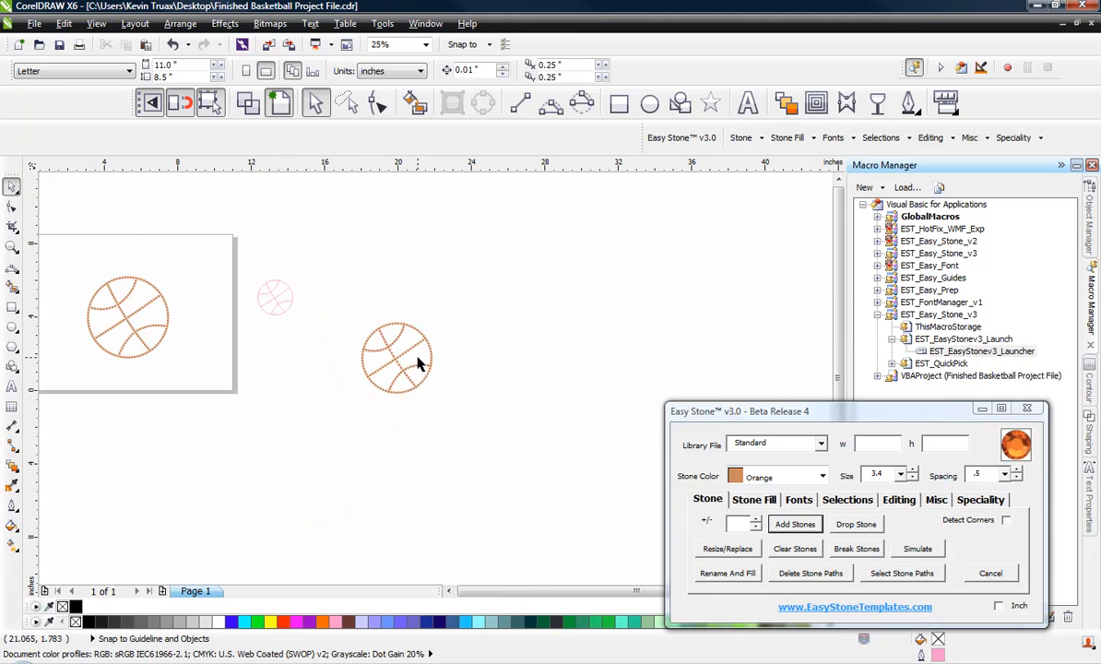
- Select all paths of the small stone-free basketball beside the page to examine them, and clear the selection
scroll(251, 273, "up", 1)
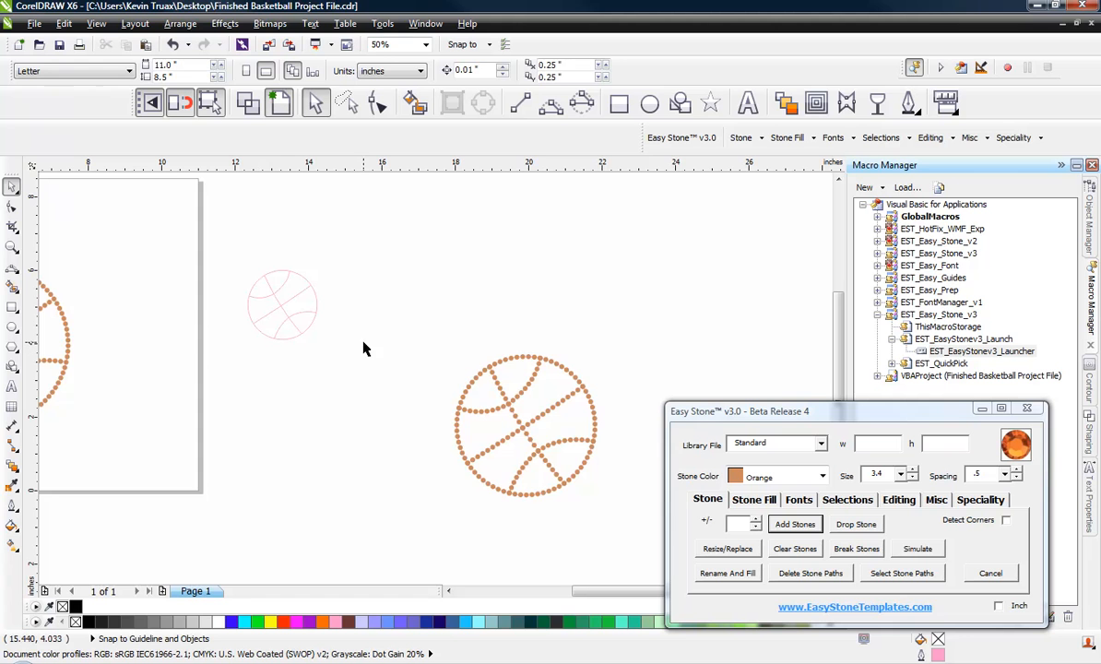
scroll(377, 336, "down", 1)
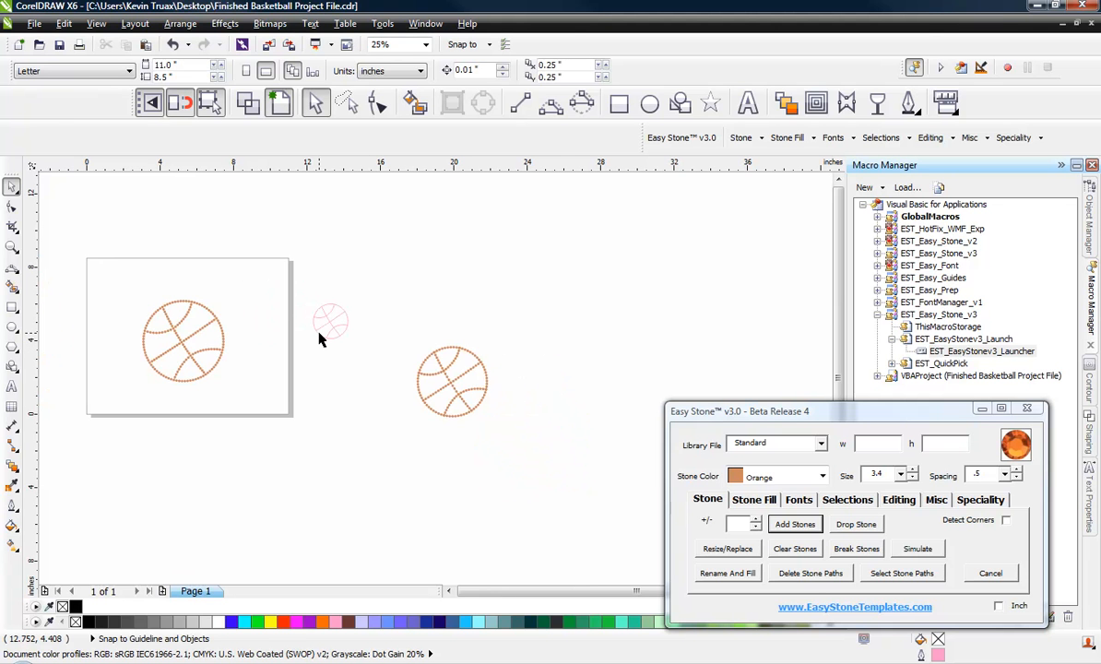
scroll(319, 340, "up", 1)
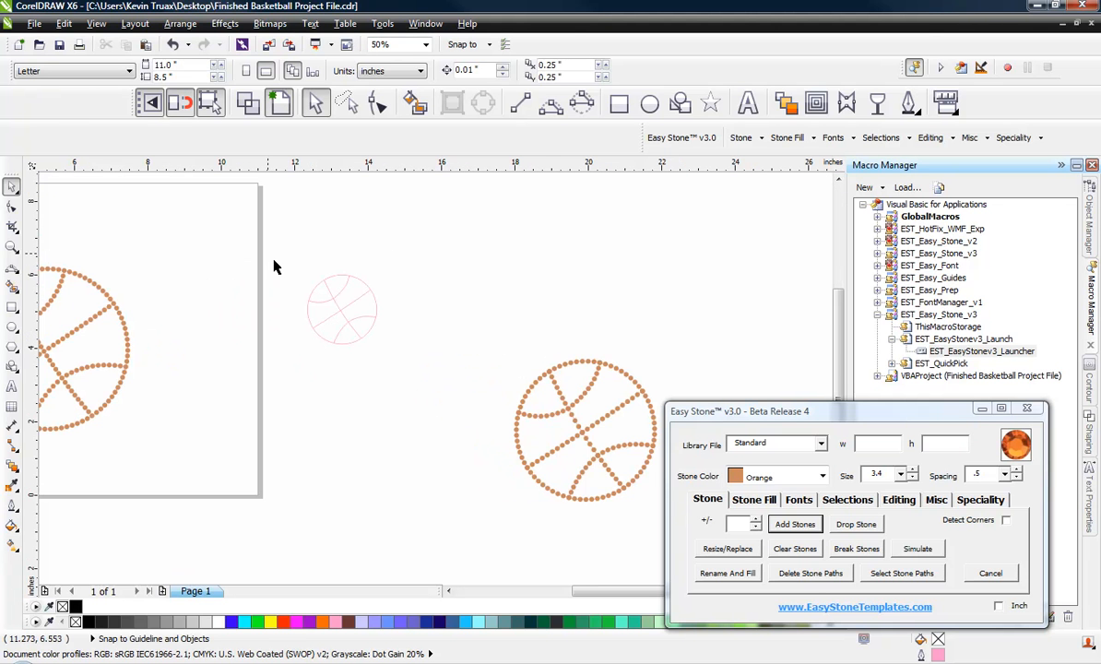
left_click_drag(263, 242, 399, 380)
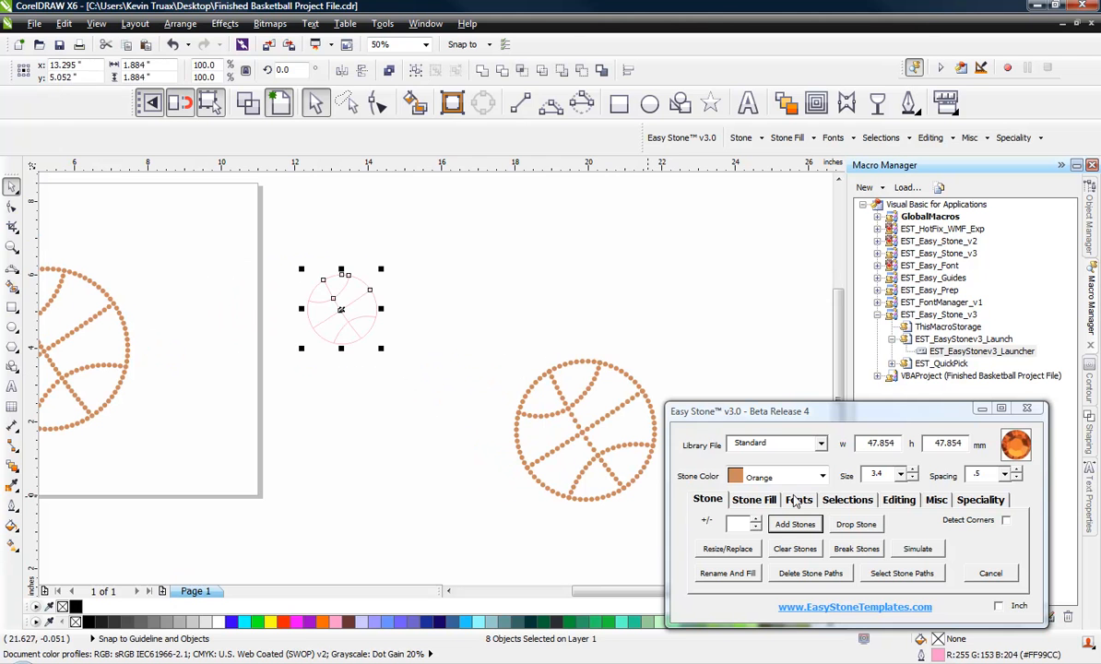
left_click(434, 297)
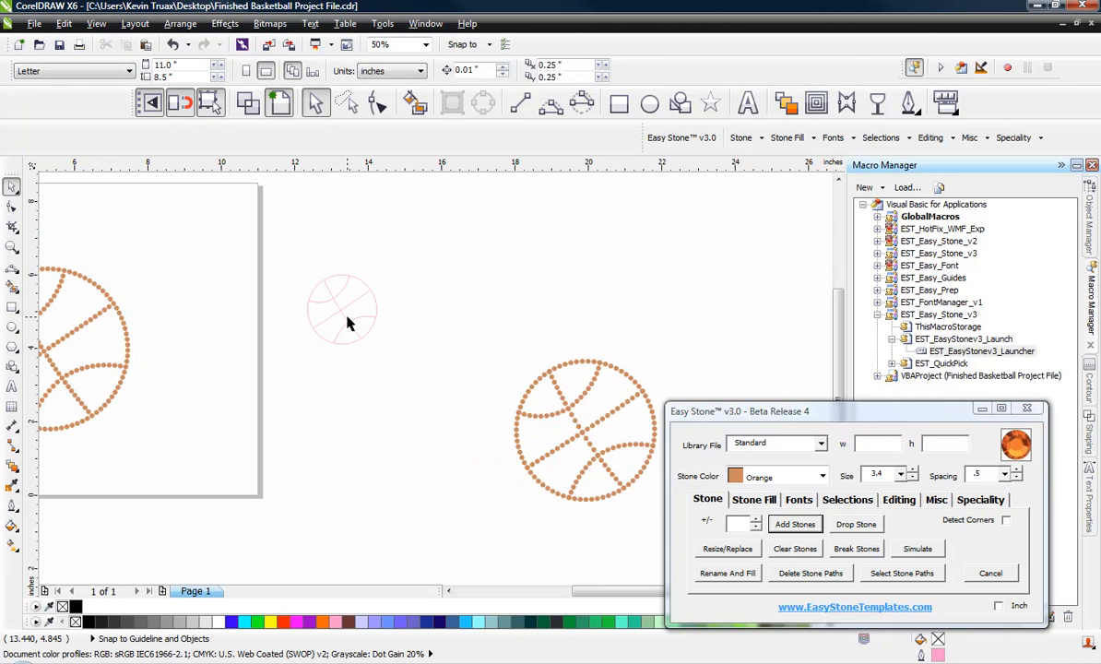
left_click_drag(293, 240, 389, 372)
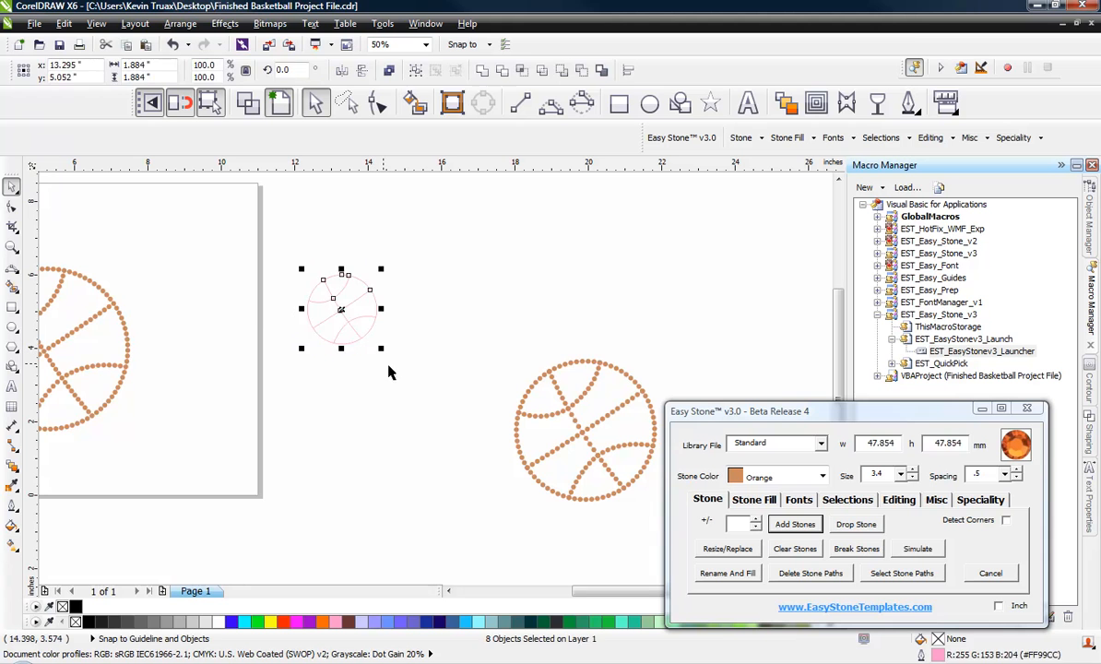
left_click(443, 355)
- Clear the orange stones from the resized basketball, keeping only its paths
scroll(440, 326, "down", 1)
scroll(588, 380, "up", 1)
left_click_drag(599, 291, 265, 534)
left_click(782, 548)
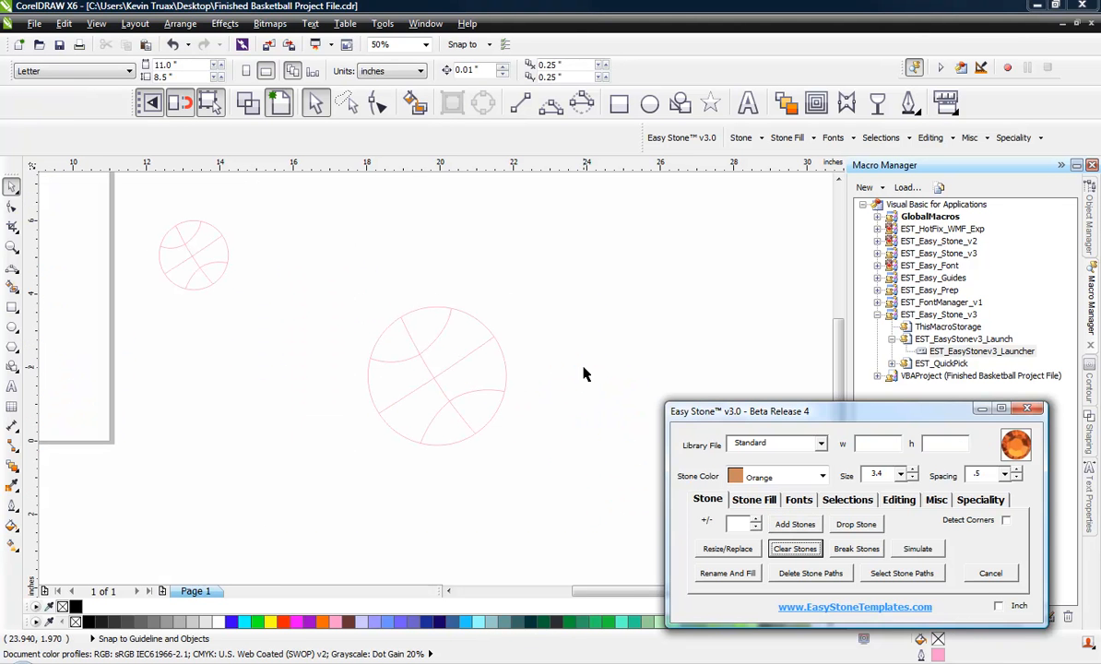
- Select single path segments of the cleared basketball to examine where they are split at the crossings
left_click_drag(455, 371, 403, 396)
left_click(380, 462)
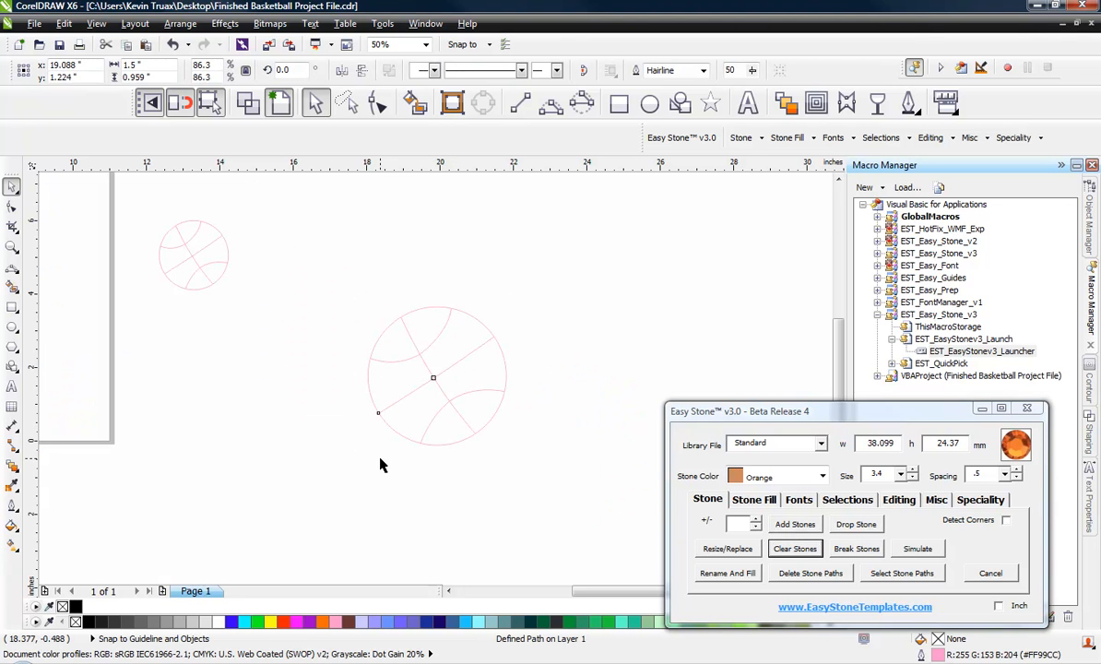
left_click(229, 246)
left_click(327, 260)
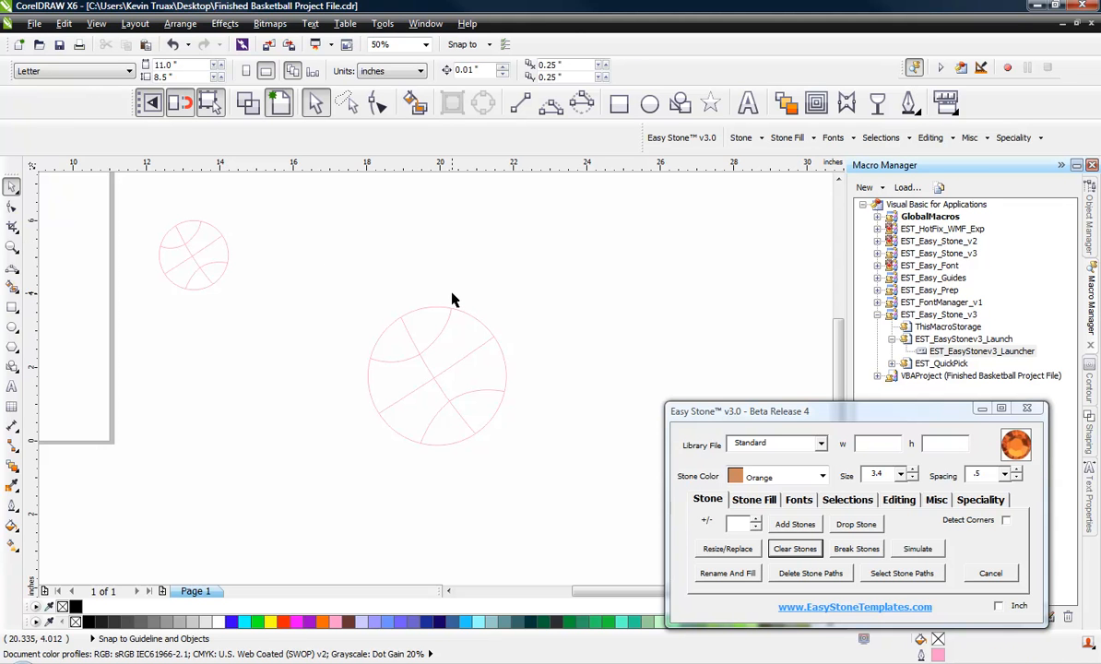
- Show the Easy Stone editing tools that include Intersections, and examine the stone spacing of the finished basketball on the page
scroll(452, 299, "down", 1)
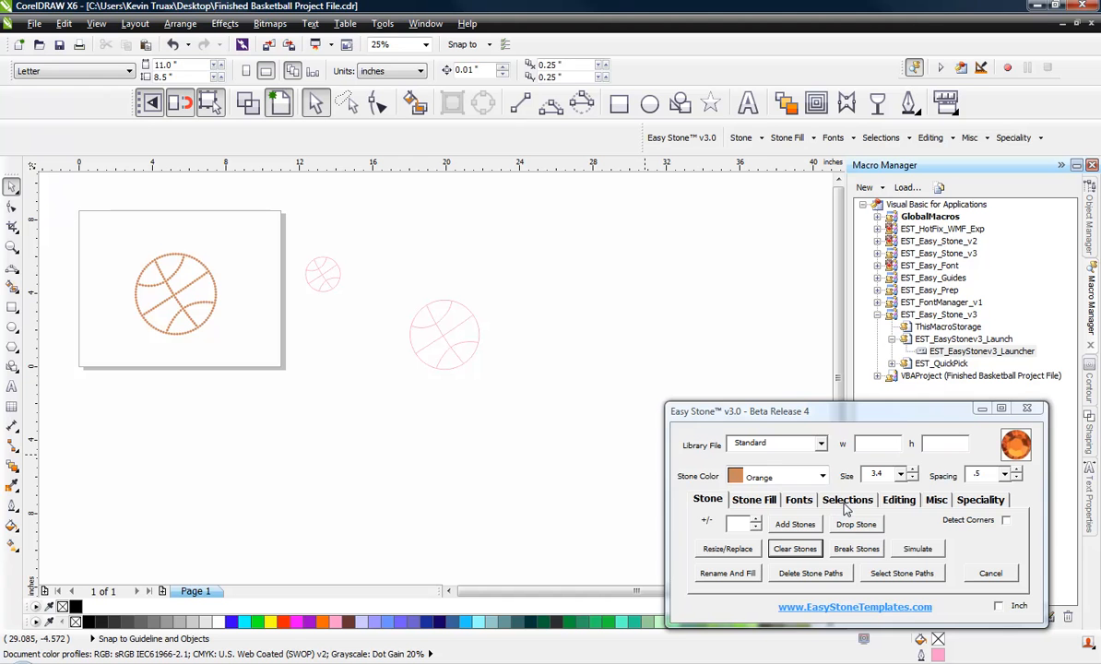
left_click(820, 415)
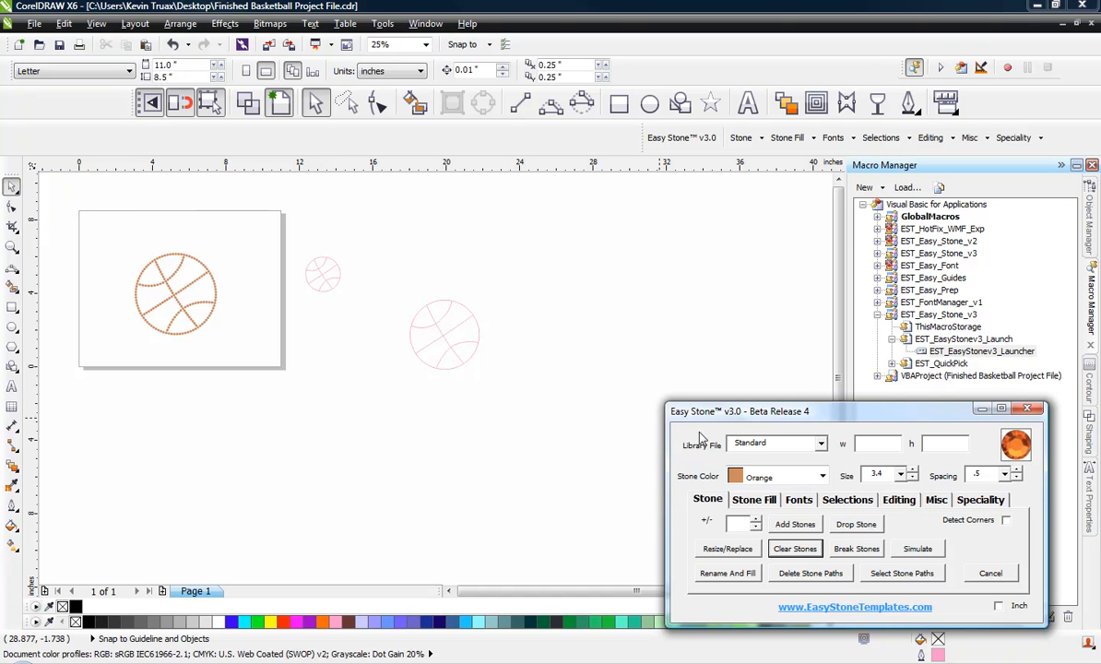
left_click(796, 502)
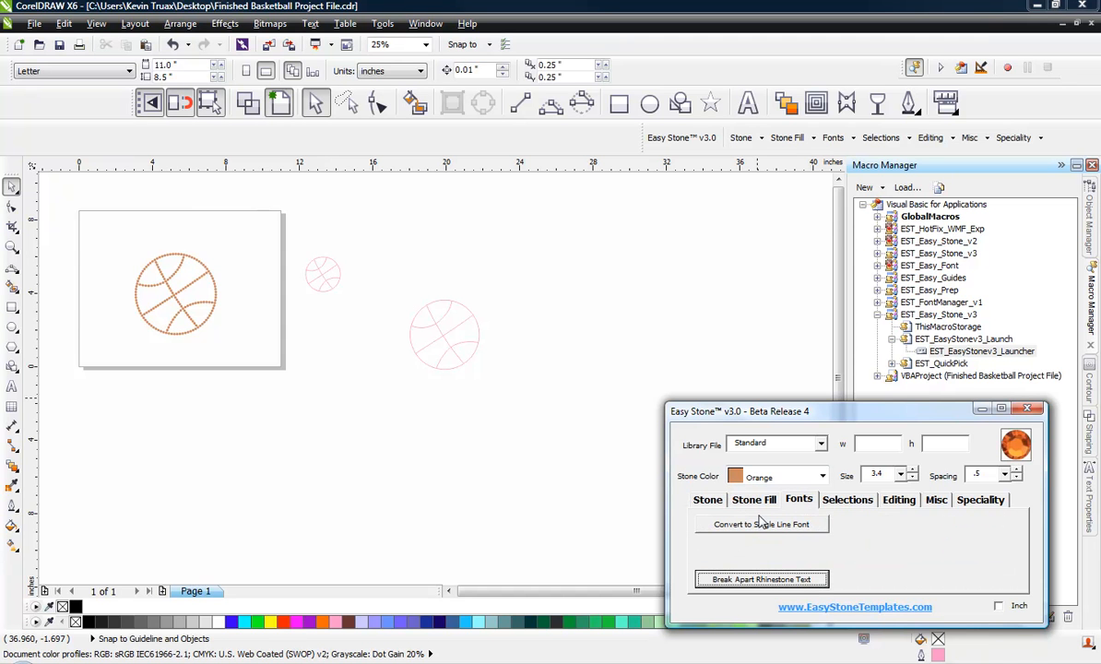
left_click(899, 498)
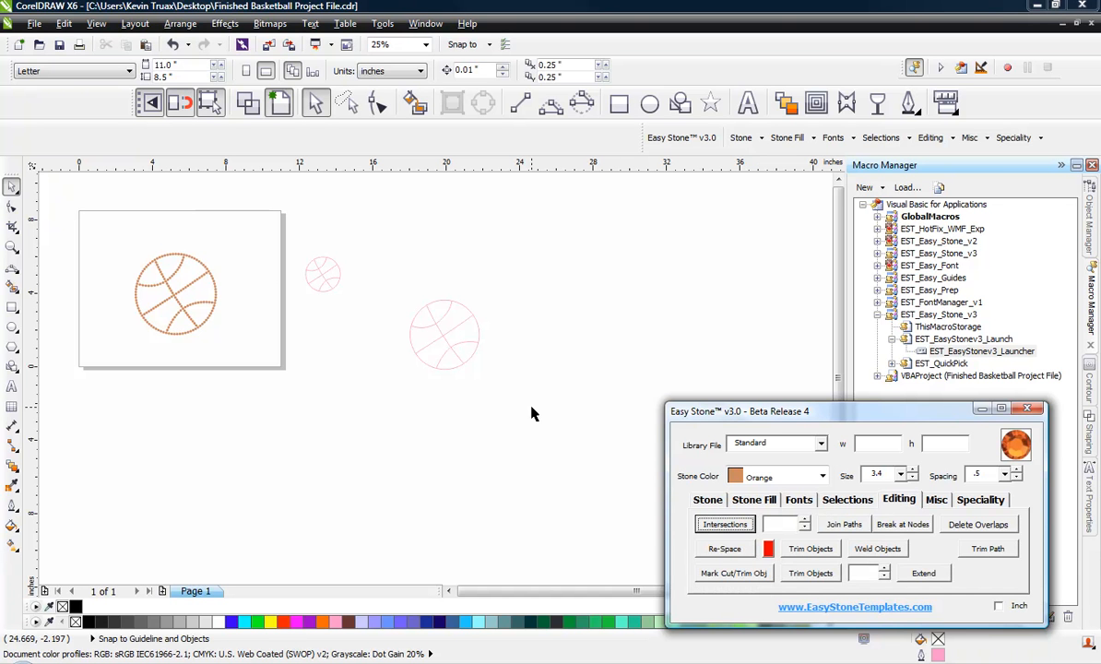
left_click(111, 260)
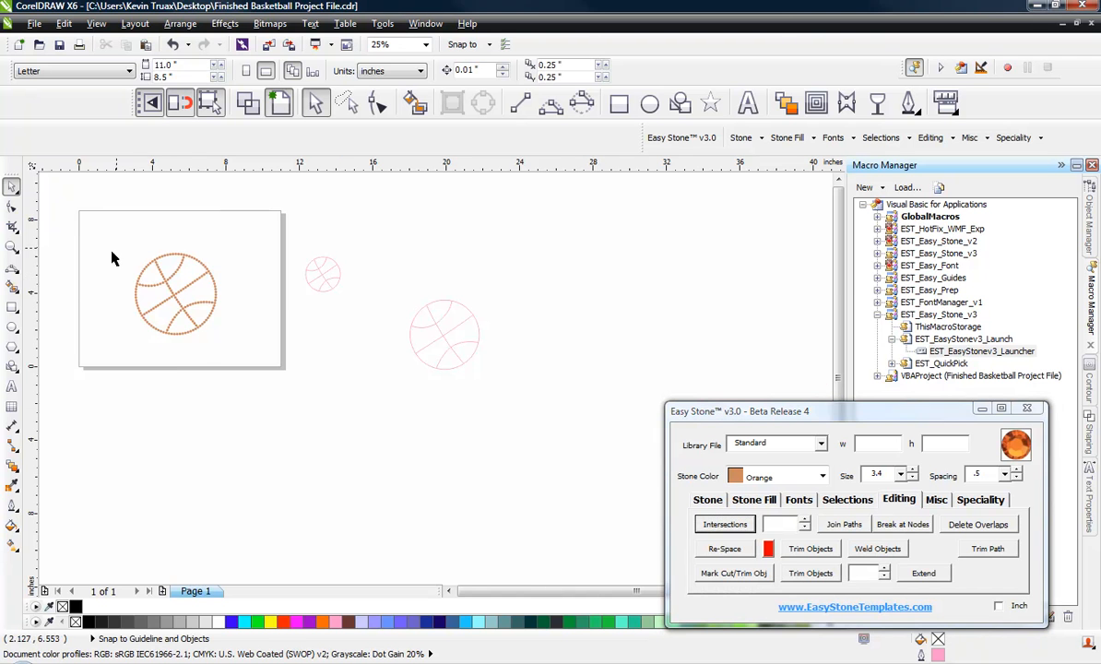
scroll(115, 259, "up", 2)
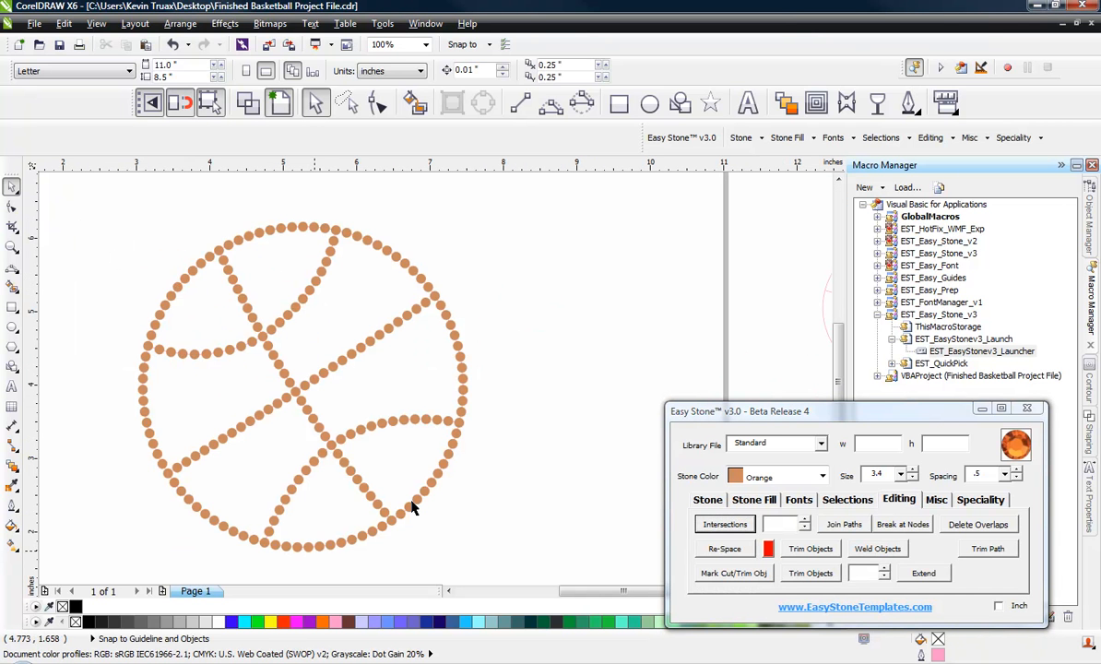